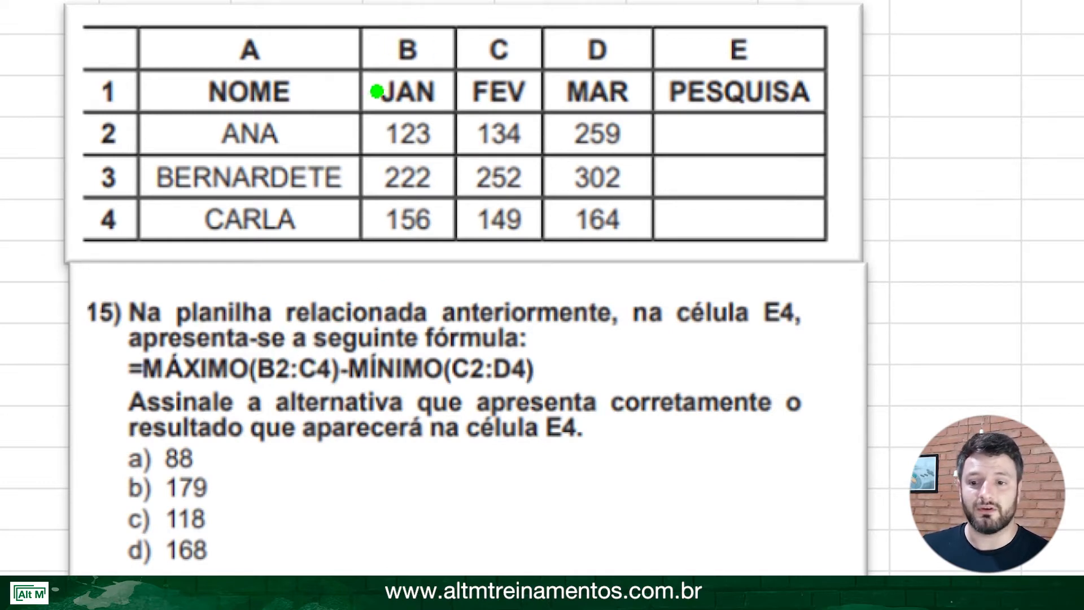
# Step: Outline range B2:C4 in the question's table in green, point a blue arrow at its highest value, and enter 252 in cell E7
pyautogui.moveTo(350, 101); pyautogui.dragTo(550, 249)
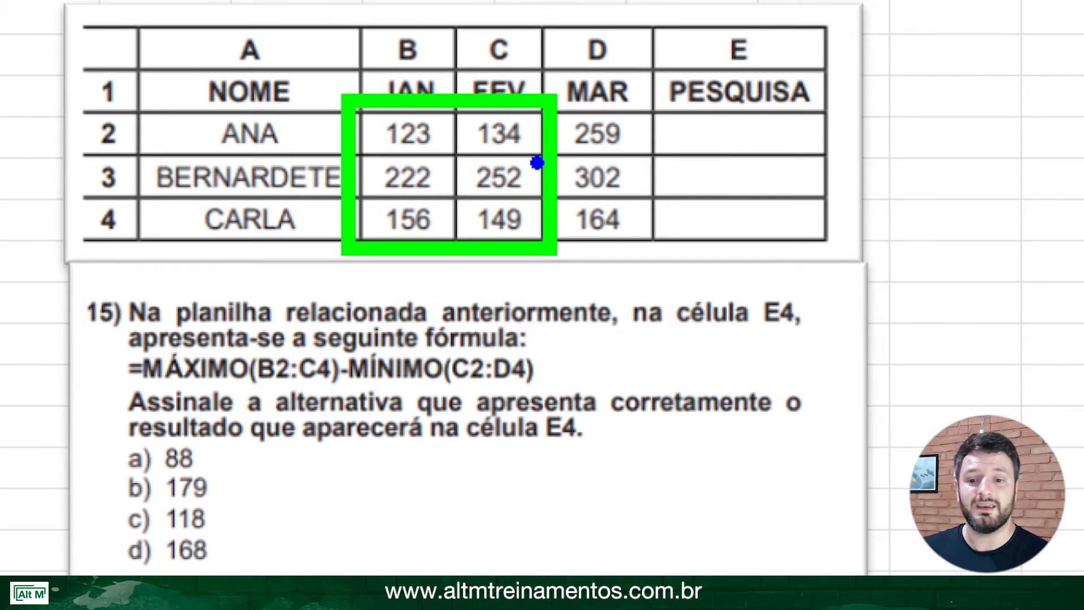
pyautogui.moveTo(536, 162); pyautogui.dragTo(765, 24)
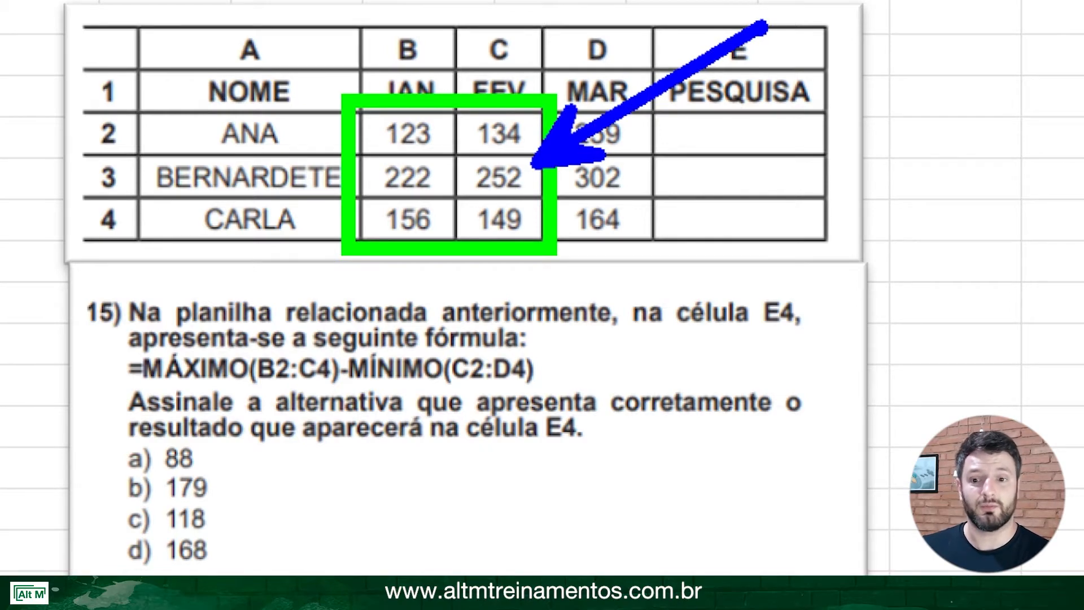
pyautogui.press('Escape')
pyautogui.click(353, 327)
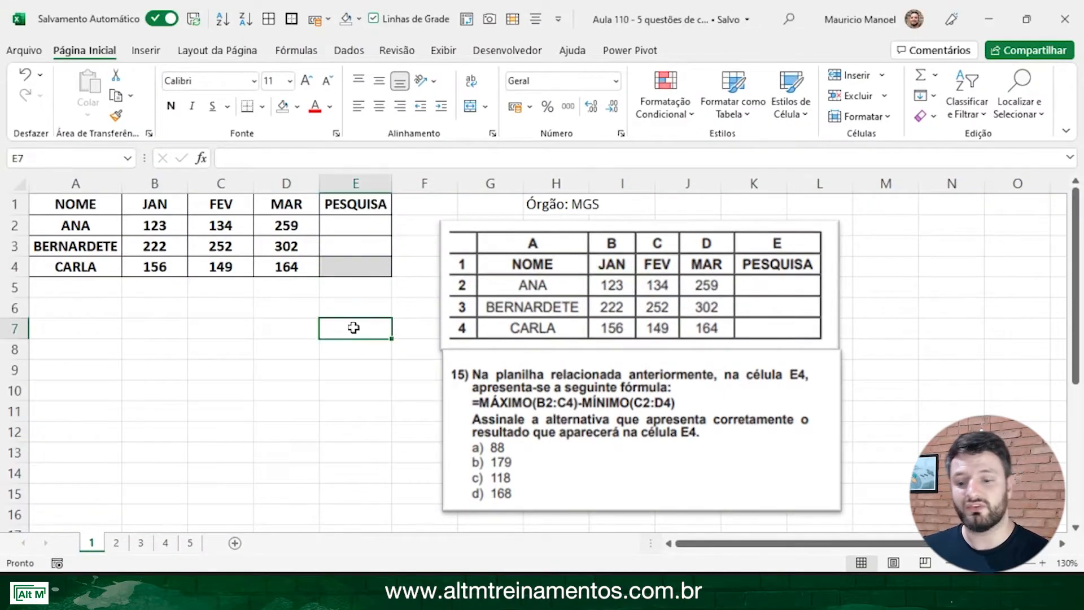
pyautogui.write('252')
pyautogui.press('Return')
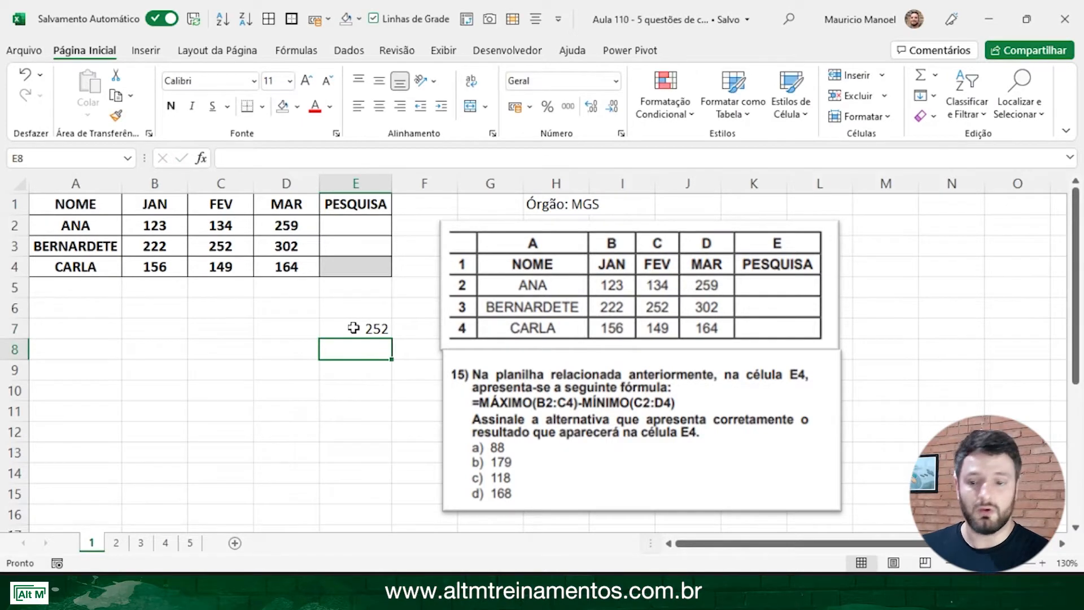
# Step: Outline range C2:D4 in the question's table in blue, point a green arrow at its lowest value, and enter 134 in cell E8
pyautogui.hotkey('ctrl', '1')
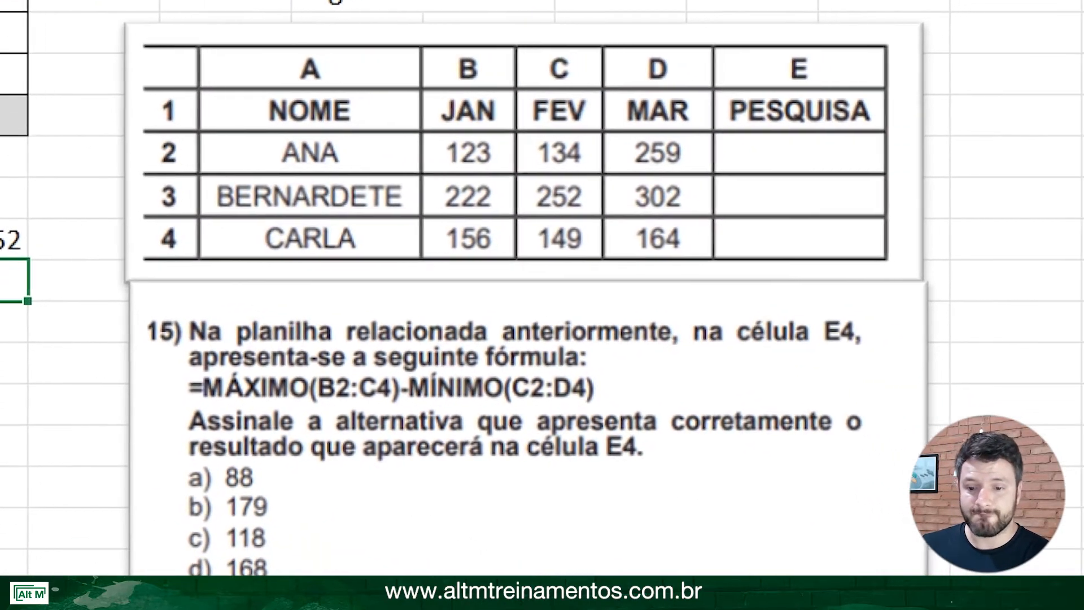
pyautogui.click(768, 416)
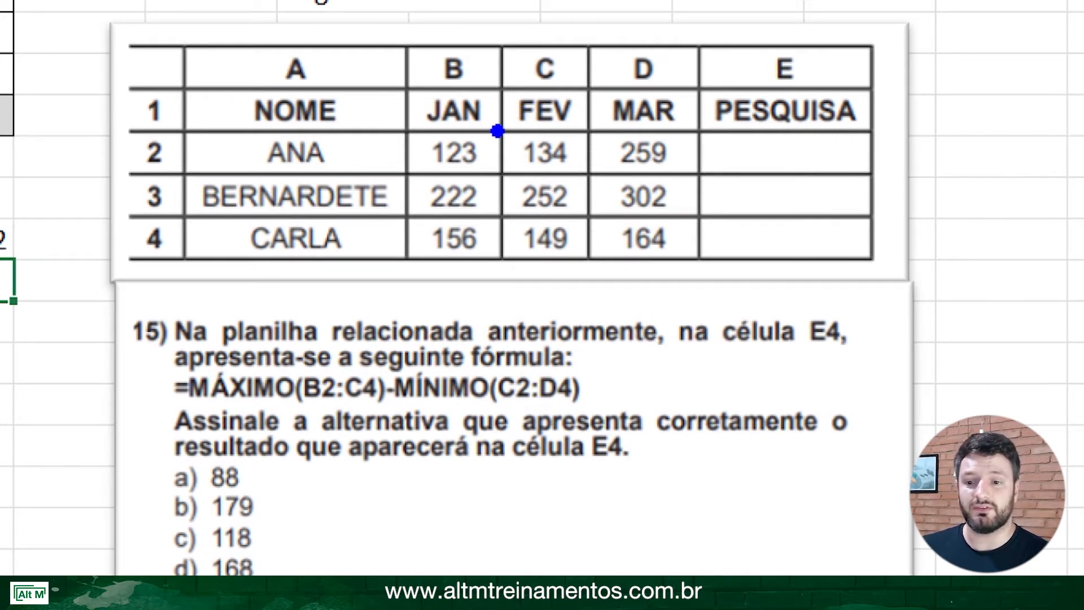
pyautogui.moveTo(497, 131)
pyautogui.mouseDown()
pyautogui.moveTo(652, 220)
pyautogui.moveTo(705, 272)
pyautogui.mouseUp()
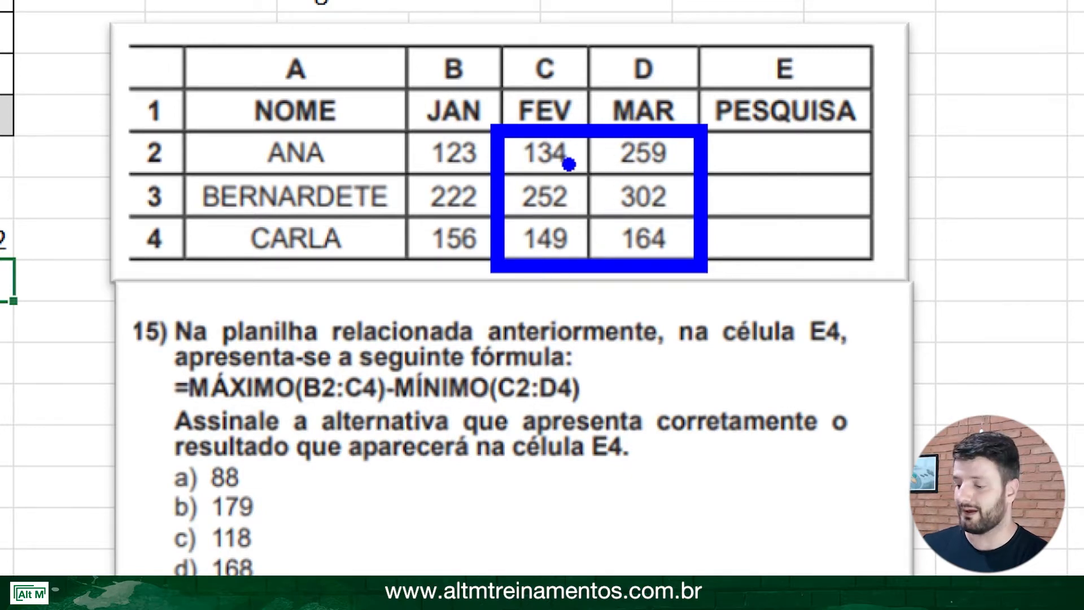
pyautogui.press('g')
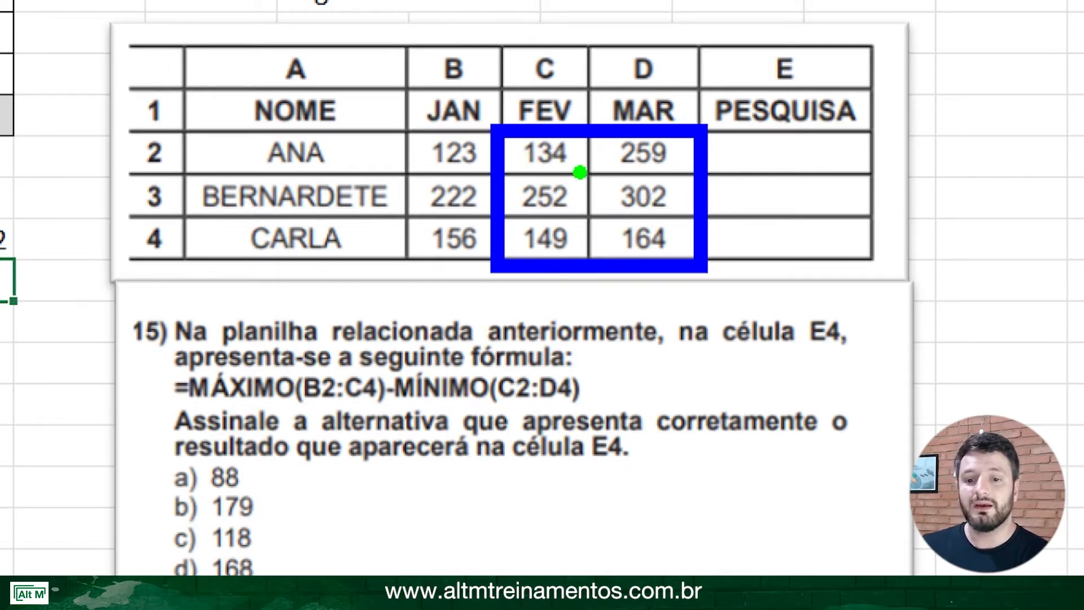
pyautogui.moveTo(581, 169); pyautogui.dragTo(770, 290)
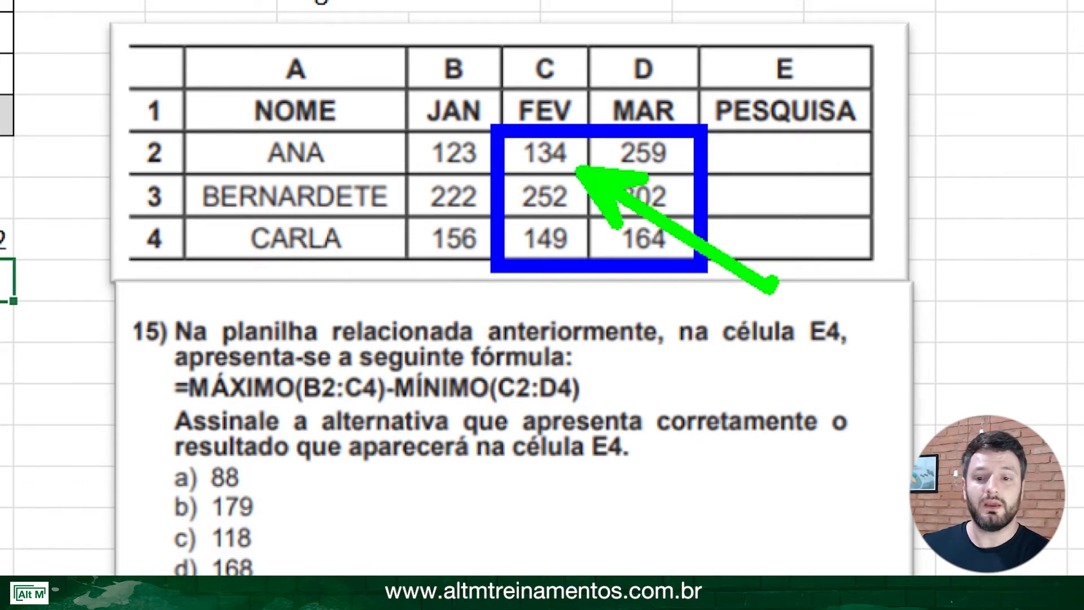
pyautogui.press('Escape')
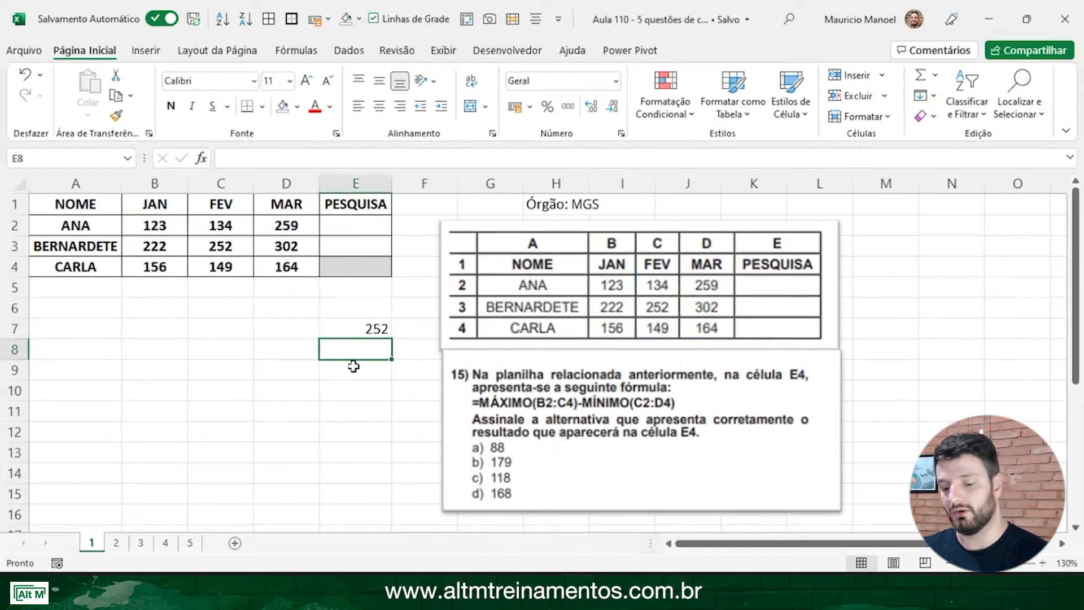
pyautogui.write('134')
pyautogui.press('Return')
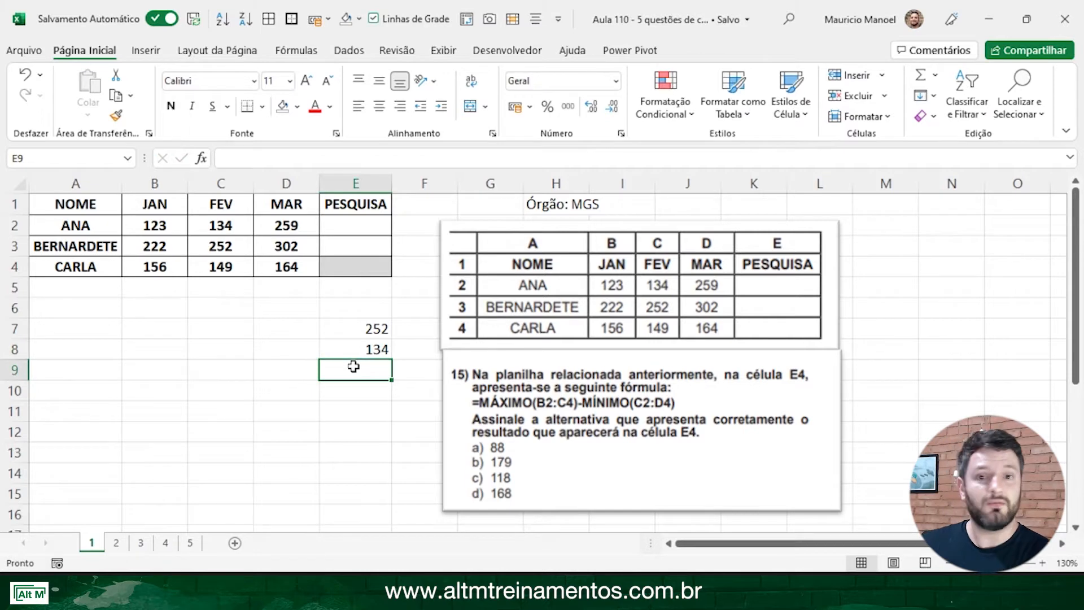
# Step: Enter the formula =E7-E8 in cell E9 to subtract the minimum from the maximum
pyautogui.write('=')
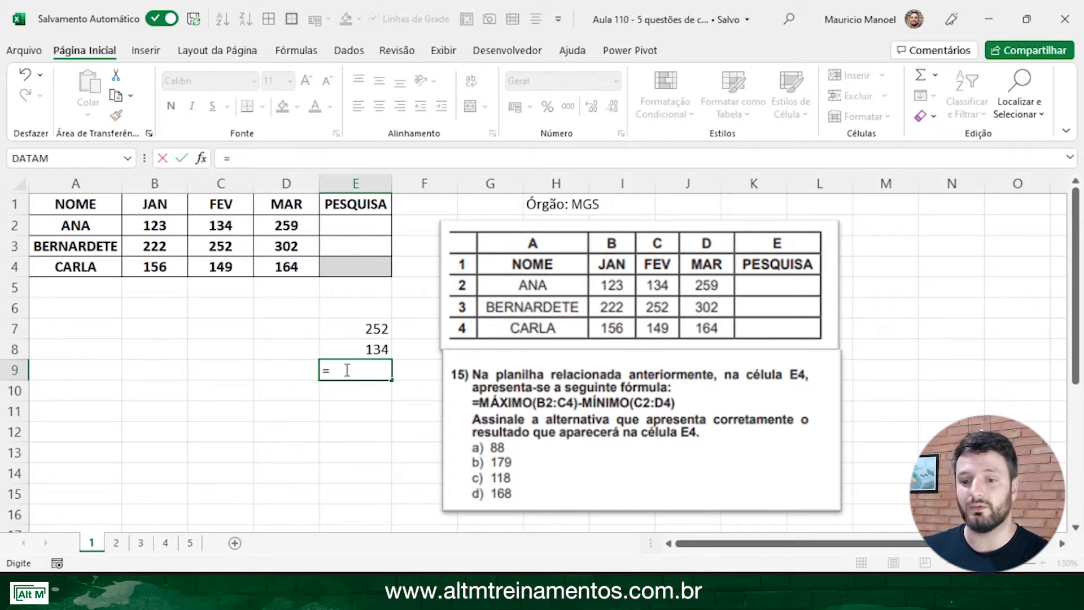
pyautogui.click(360, 330)
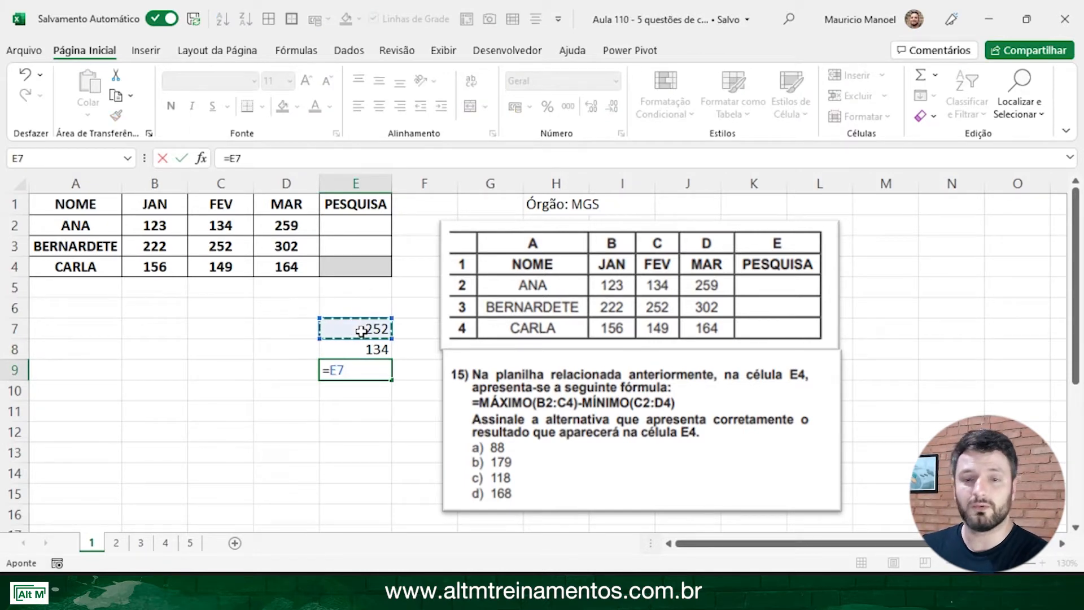
pyautogui.write('-')
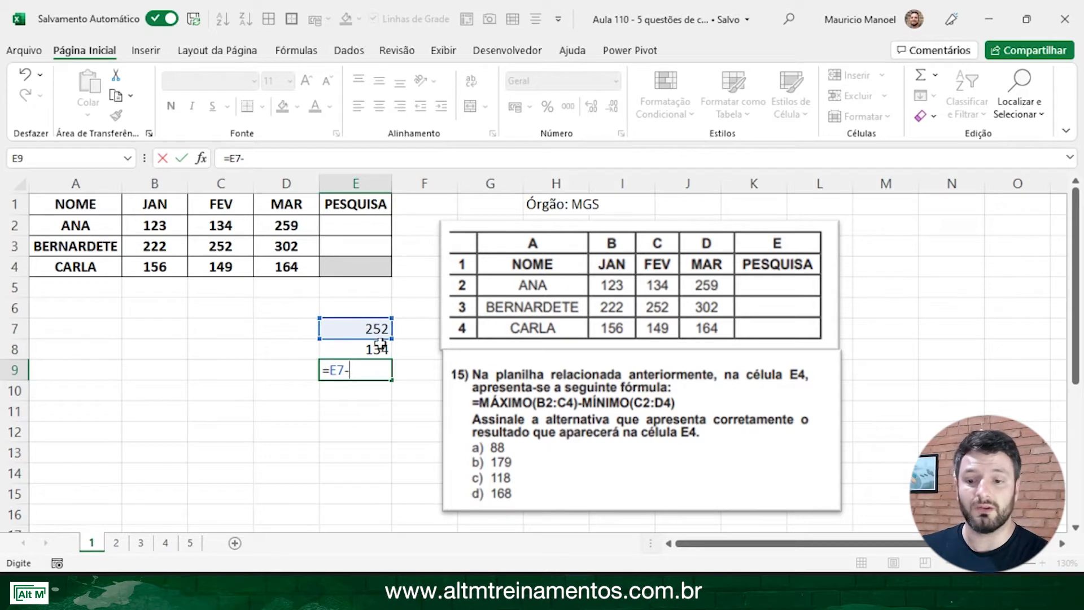
pyautogui.click(380, 349)
pyautogui.press('Return')
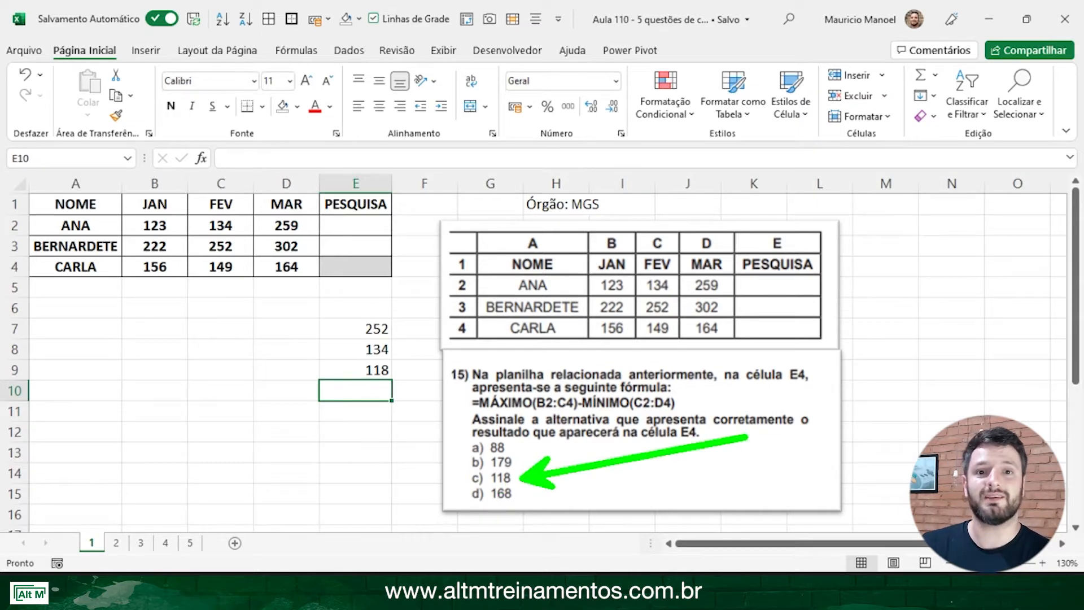
# Step: Enter the formula =MÁXIMO(B2:C4)-MÍNIMO(C2:D4) in cell E4 of the PESQUISA column
pyautogui.click(347, 261)
pyautogui.write('=')
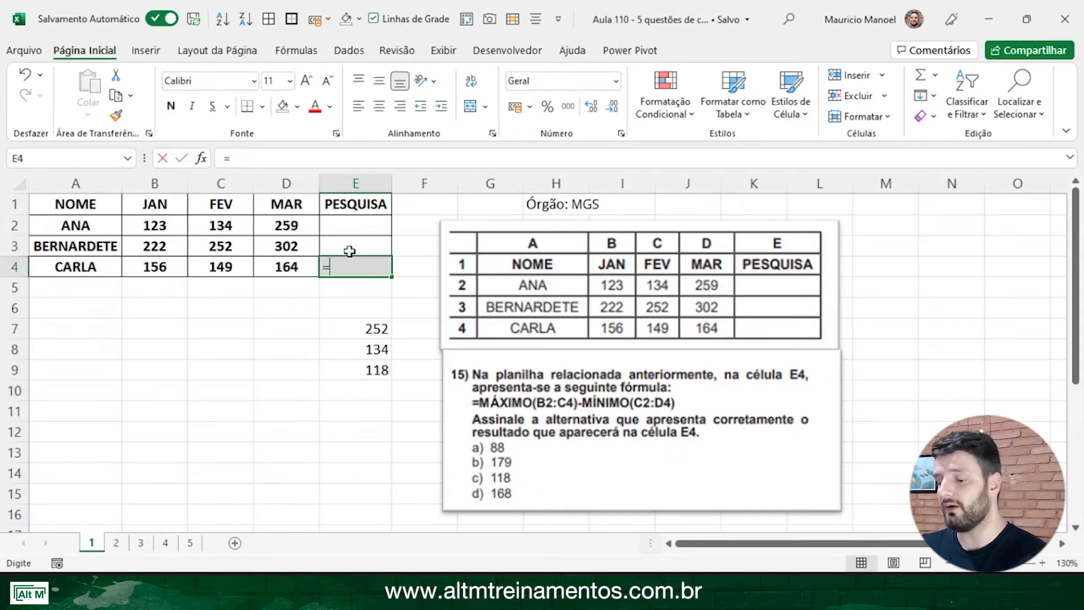
pyautogui.write('má')
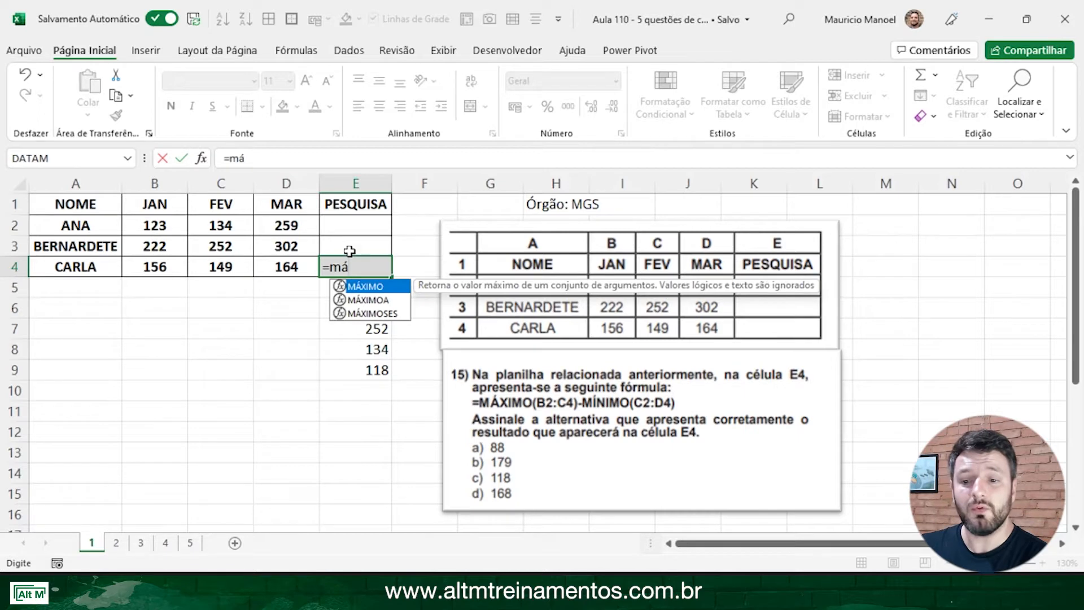
pyautogui.press('Tab')
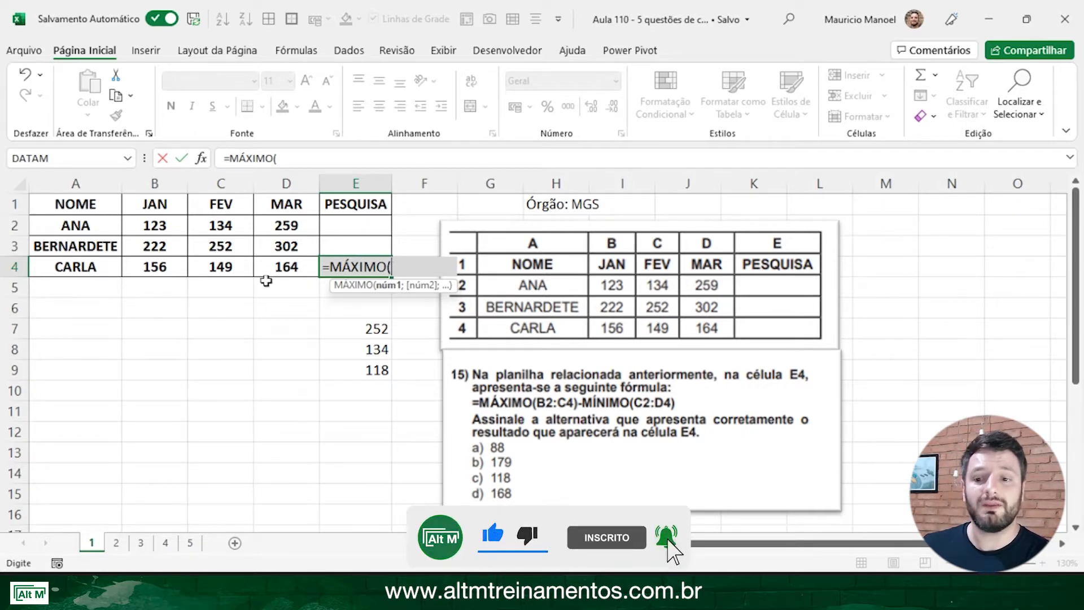
pyautogui.moveTo(148, 222); pyautogui.dragTo(240, 259)
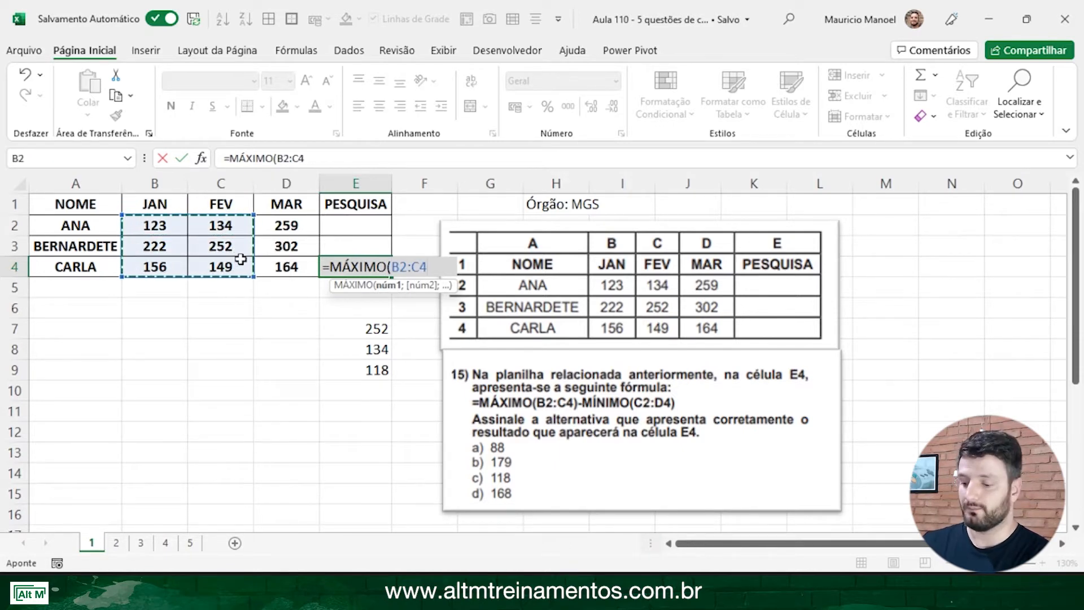
pyautogui.write(')-')
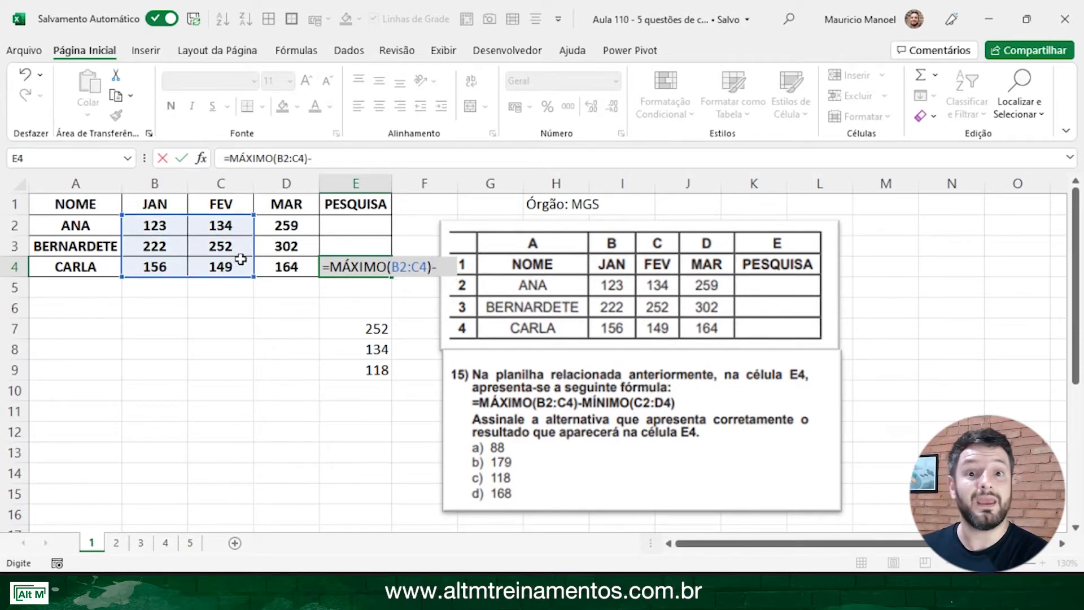
pyautogui.write('mín')
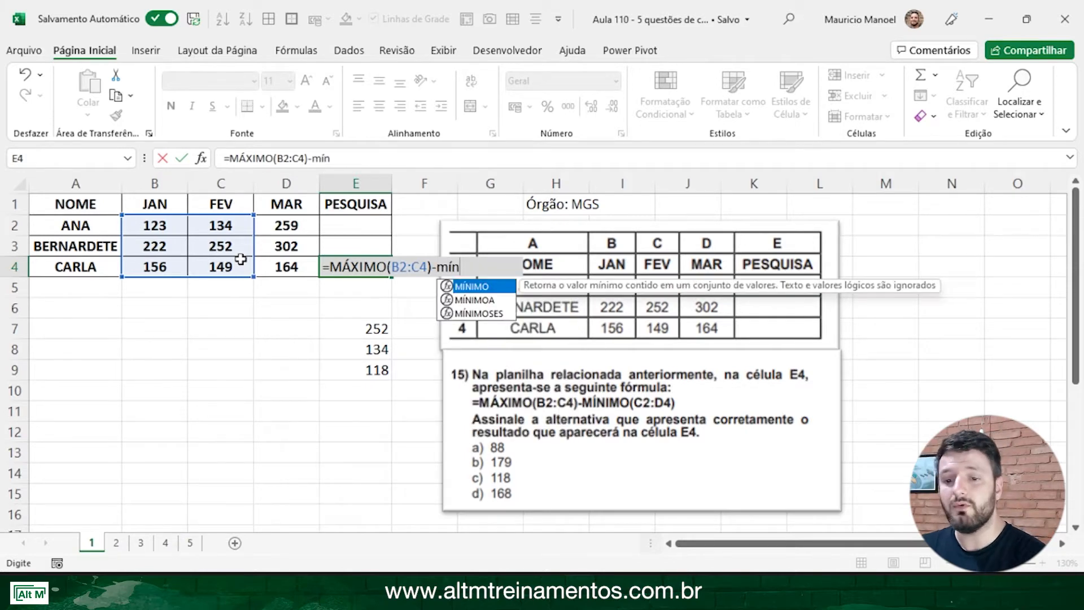
pyautogui.press('Tab')
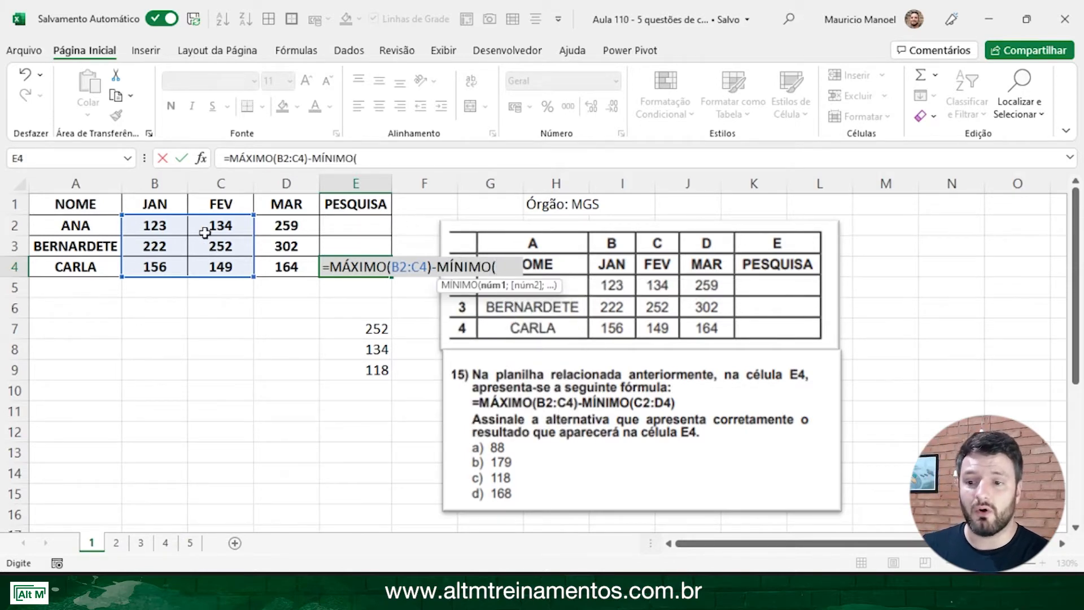
pyautogui.moveTo(205, 233); pyautogui.dragTo(300, 270)
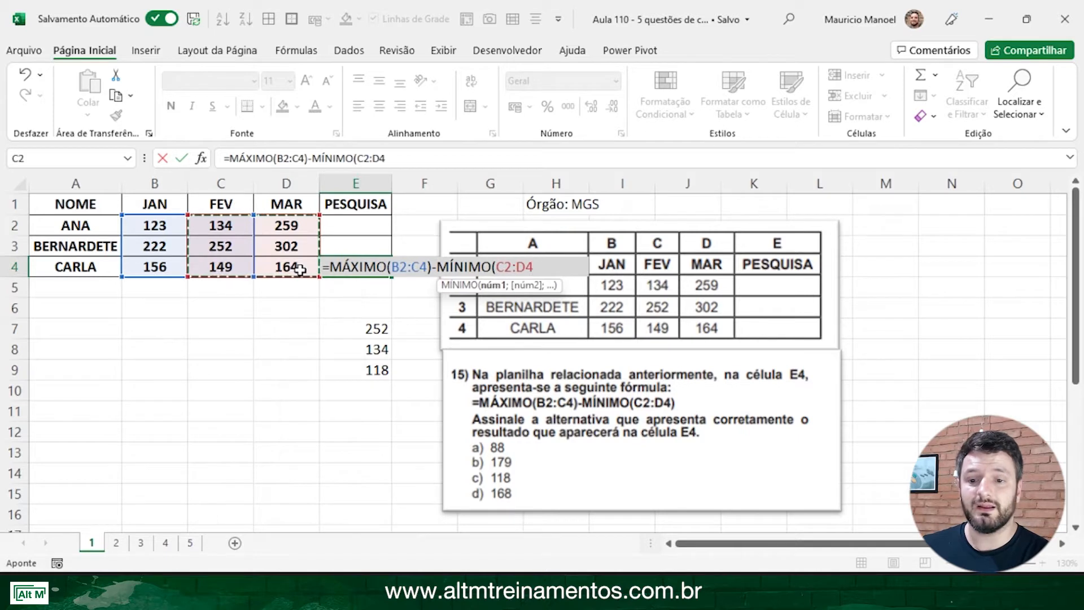
pyautogui.write(')')
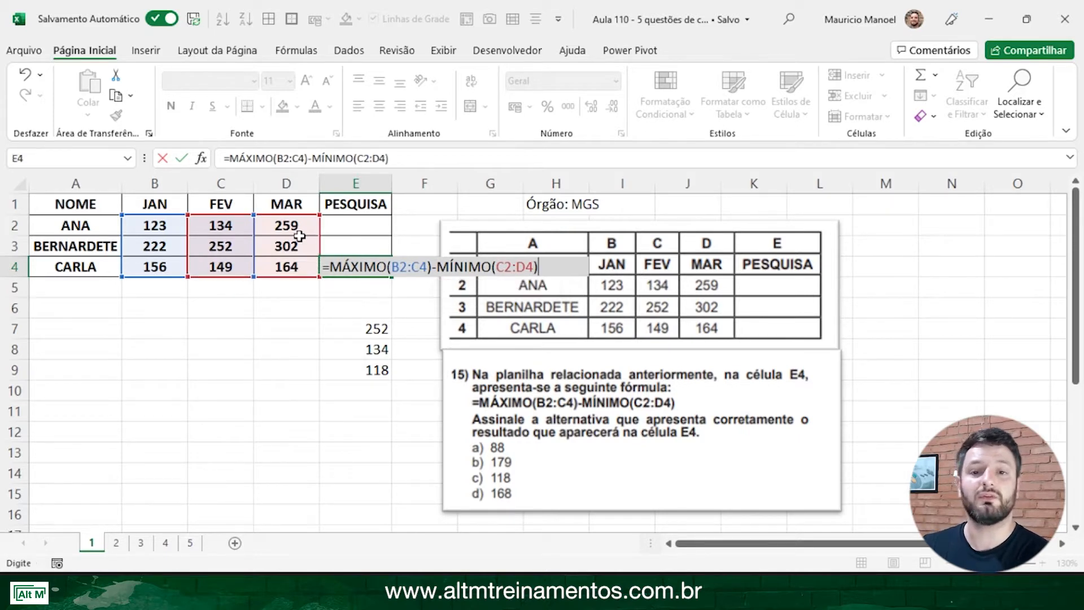
pyautogui.press('Return')
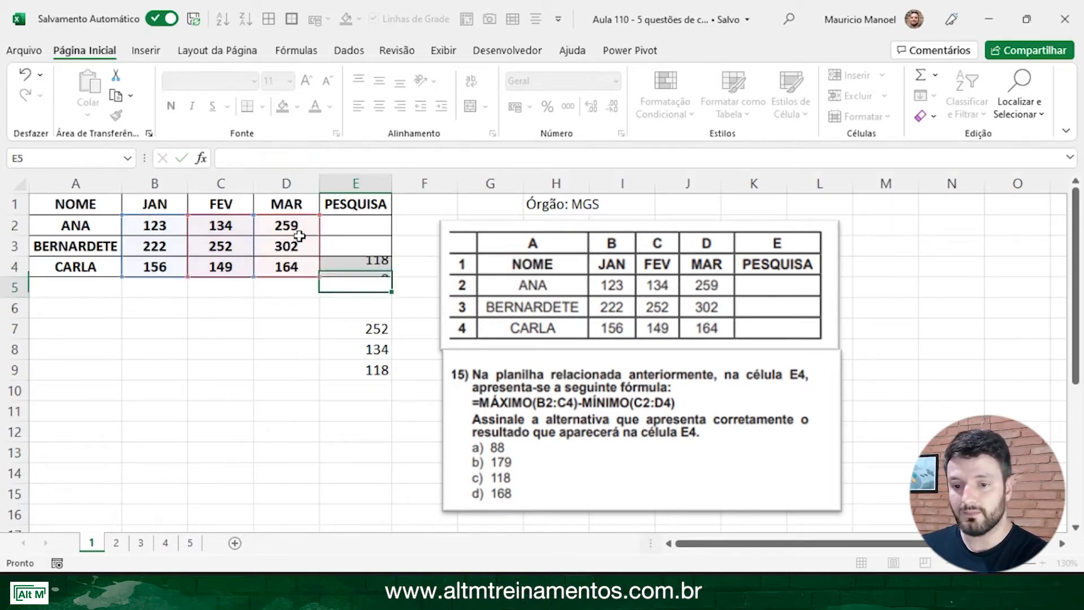
# Step: Compare the manual subtraction in cell E9 with the MÁXIMO and MÍNIMO formula in cell E4
pyautogui.click(358, 373)
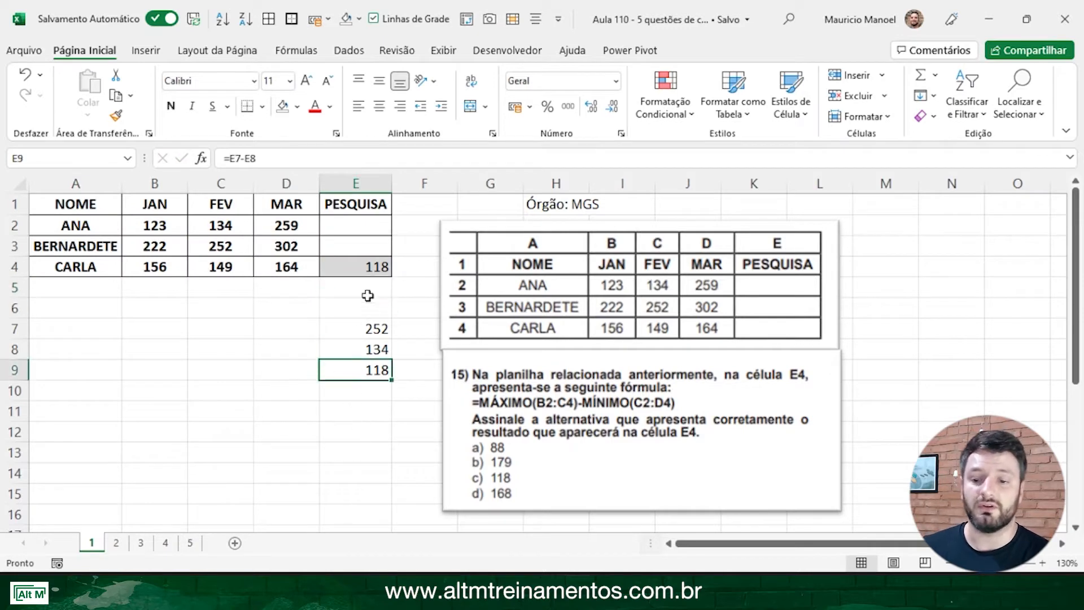
pyautogui.click(369, 272)
pyautogui.click(348, 370)
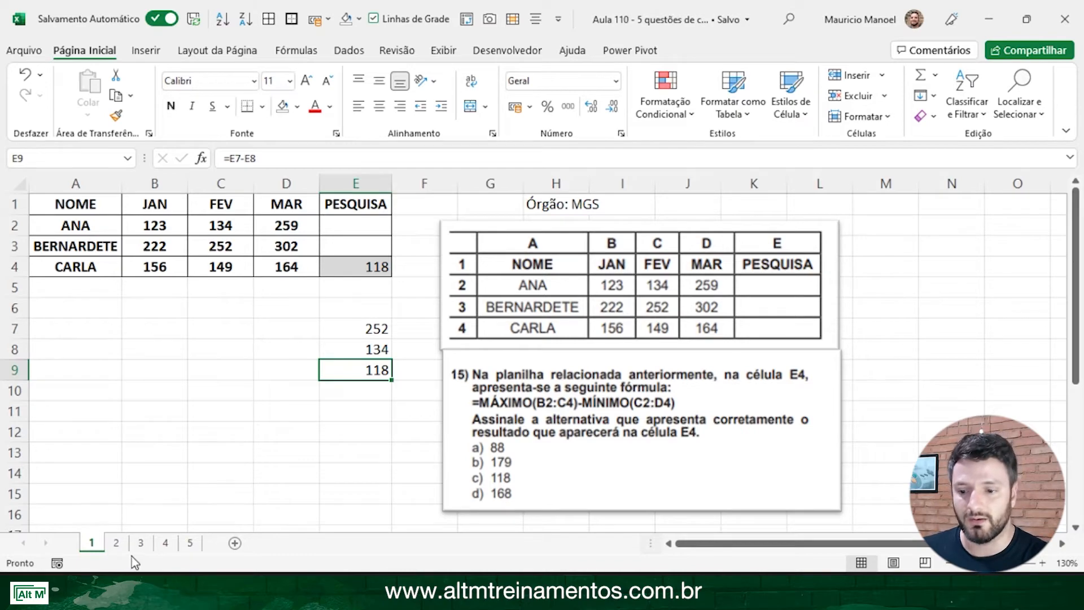
# Step: Switch to sheet 2 and strike out option (D) DATA E TEMPO of Questão 29 with the green annotation pen
pyautogui.click(115, 542)
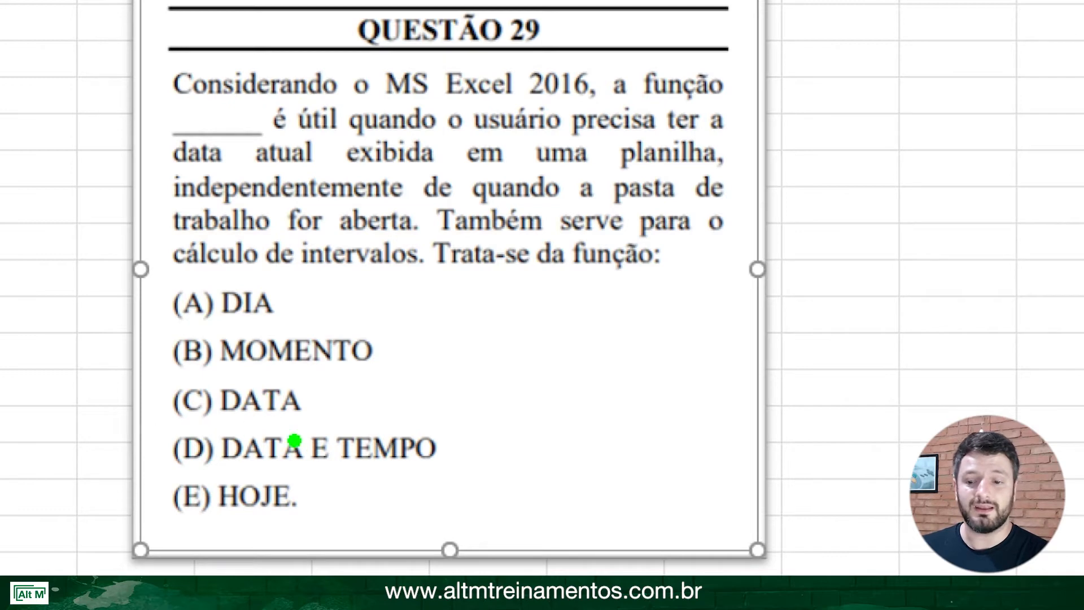
pyautogui.moveTo(139, 453); pyautogui.dragTo(513, 390)
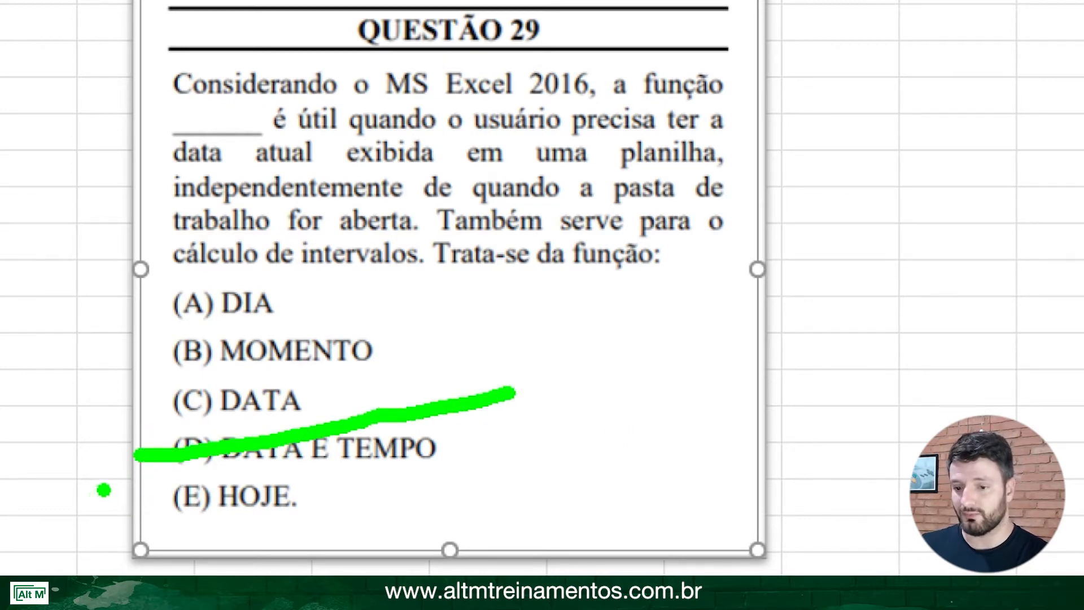
pyautogui.press('Escape')
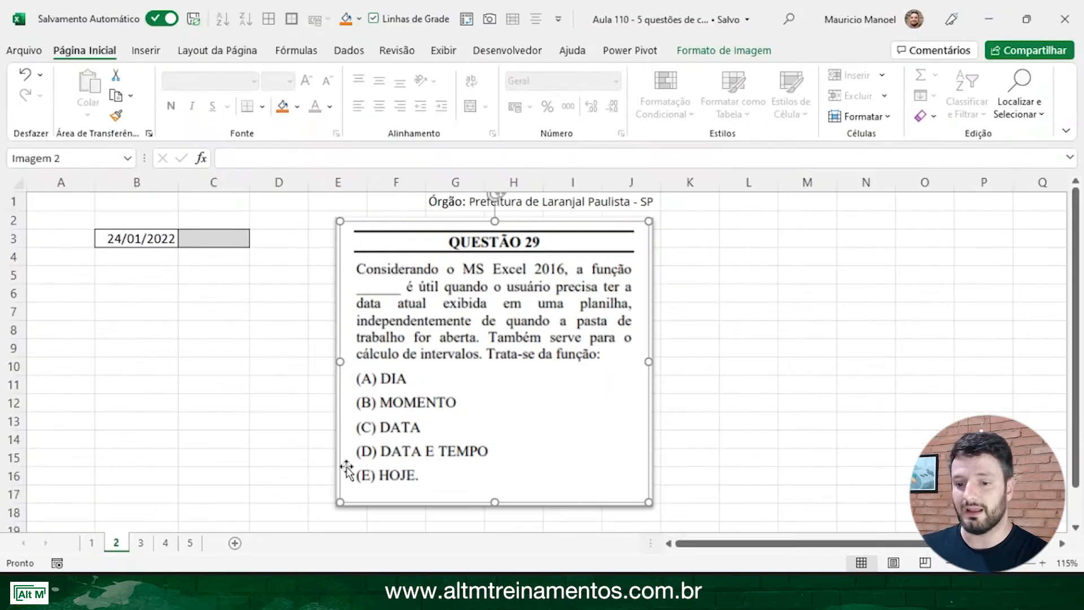
pyautogui.hotkey('ctrl', '2')
pyautogui.moveTo(359, 457)
pyautogui.mouseDown()
pyautogui.moveTo(489, 447)
pyautogui.moveTo(493, 456)
pyautogui.mouseUp()
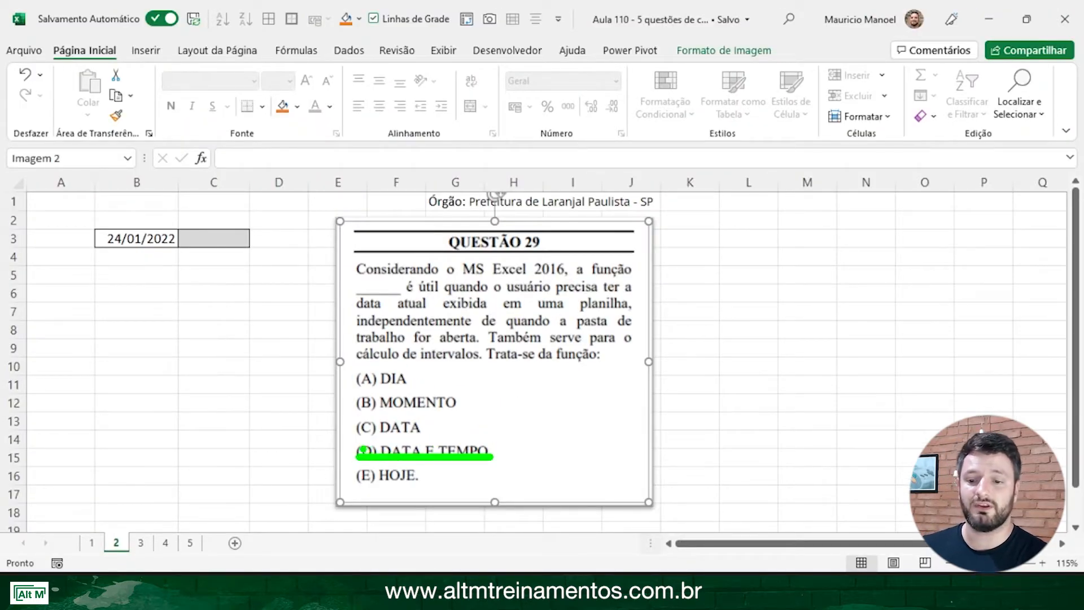
pyautogui.moveTo(363, 450)
pyautogui.mouseDown()
pyautogui.moveTo(490, 450)
pyautogui.moveTo(358, 451)
pyautogui.mouseUp()
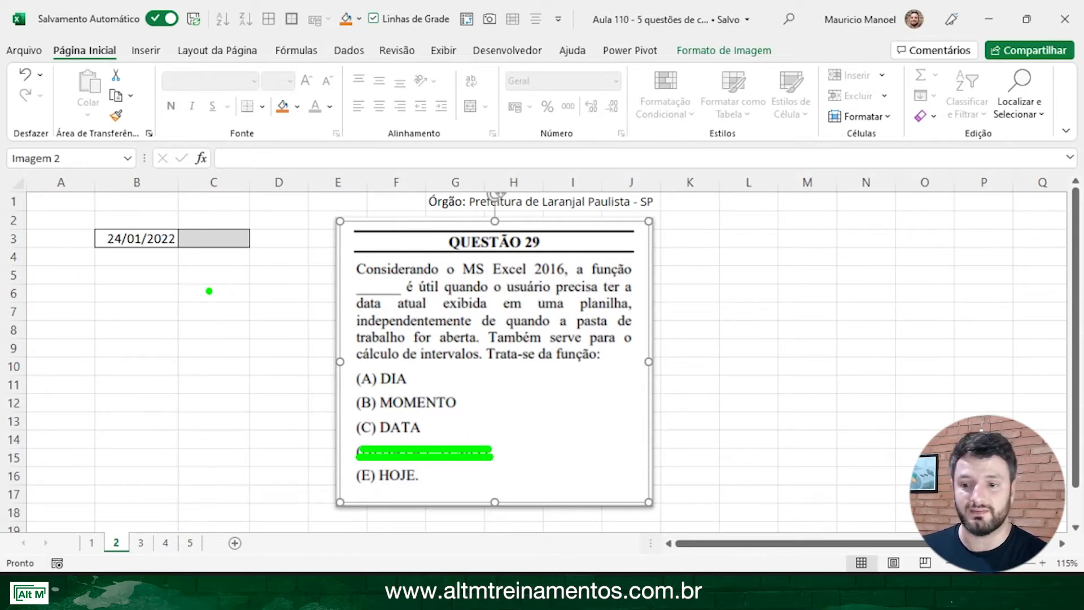
pyautogui.press('Escape')
# Step: Enter the formula =DIA(B3) in cell C5 to test option (A), underlining the DIA function's description with the green annotation pen
pyautogui.click(203, 280)
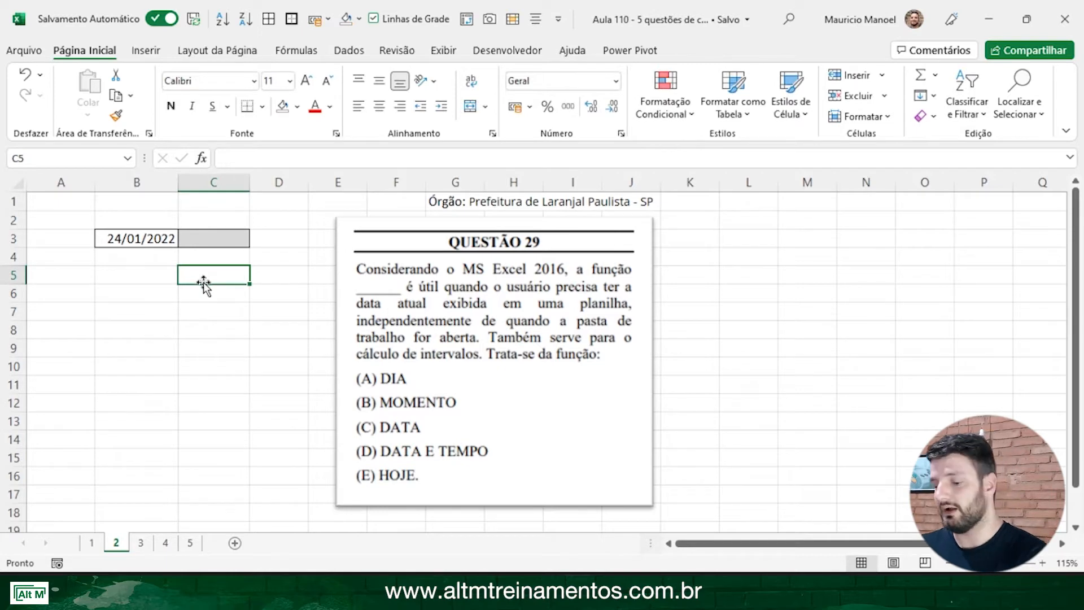
pyautogui.write('=dia')
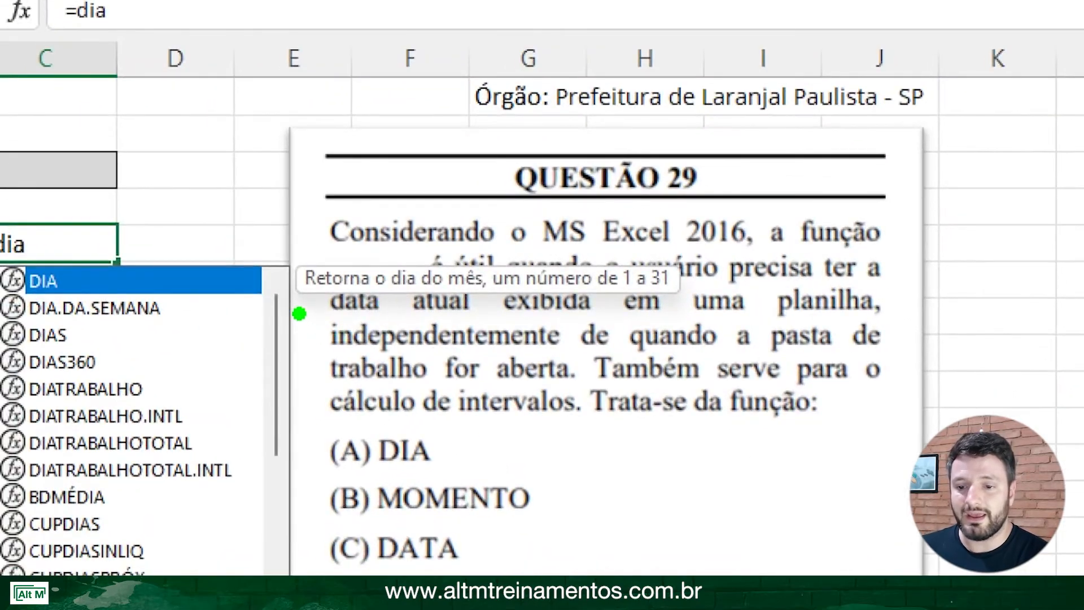
pyautogui.moveTo(295, 310); pyautogui.dragTo(677, 308)
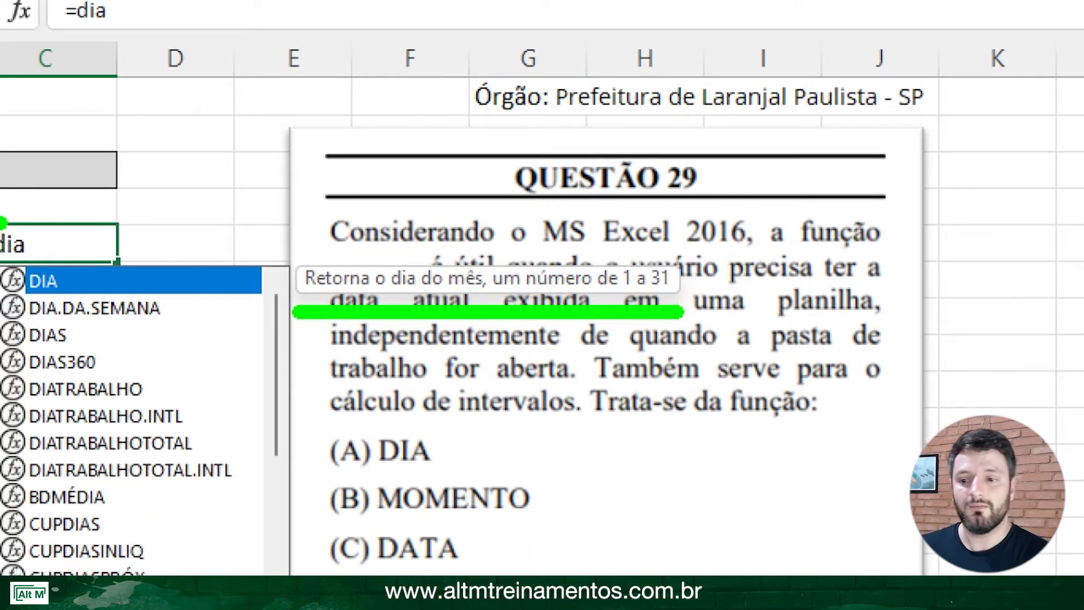
pyautogui.press('Escape')
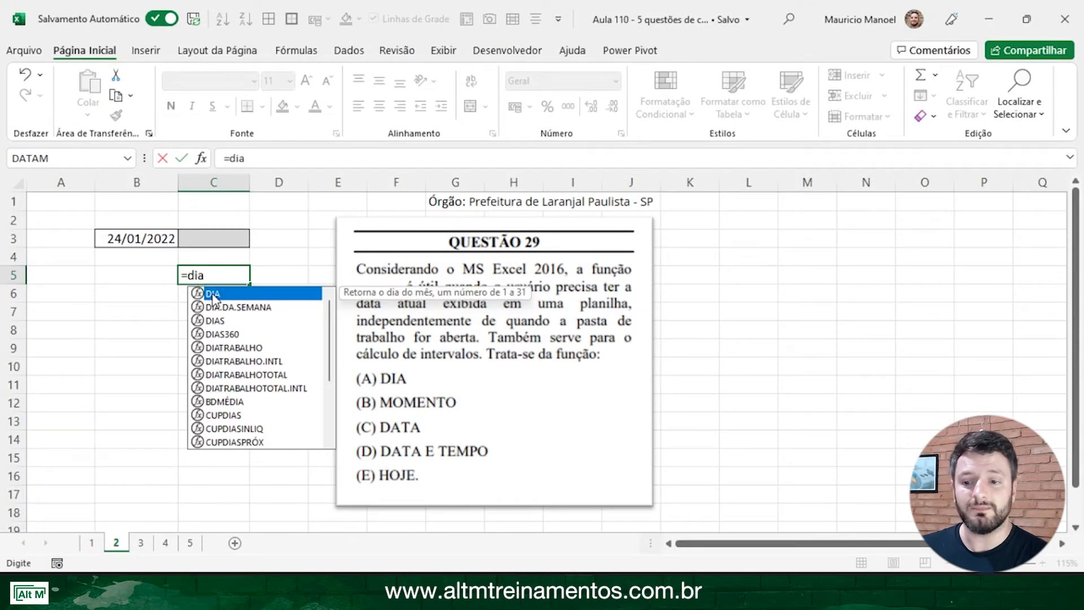
pyautogui.doubleClick(213, 295)
pyautogui.click(141, 238)
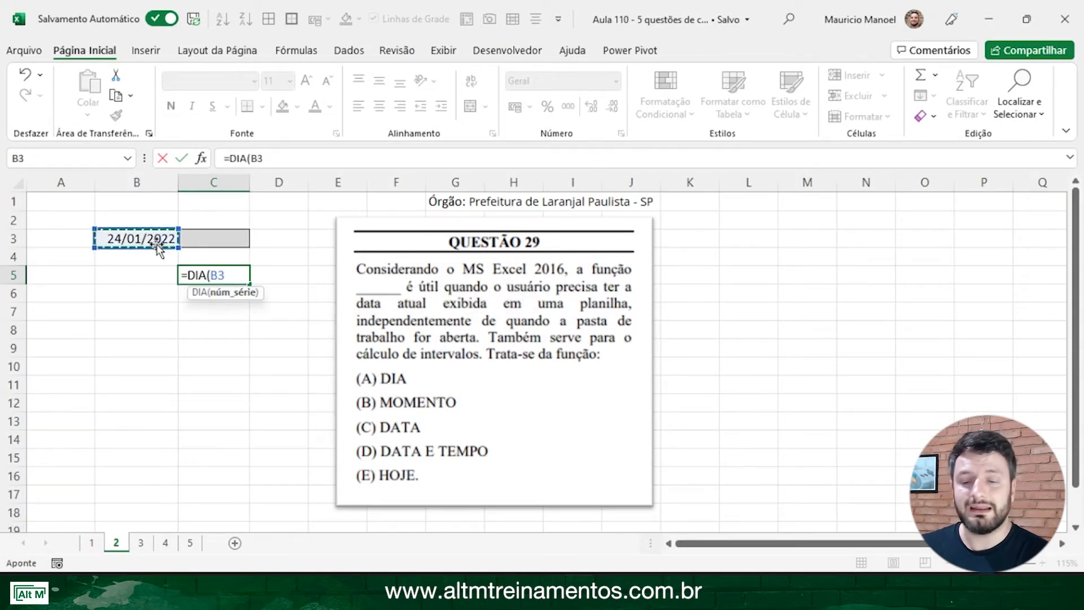
pyautogui.write(')')
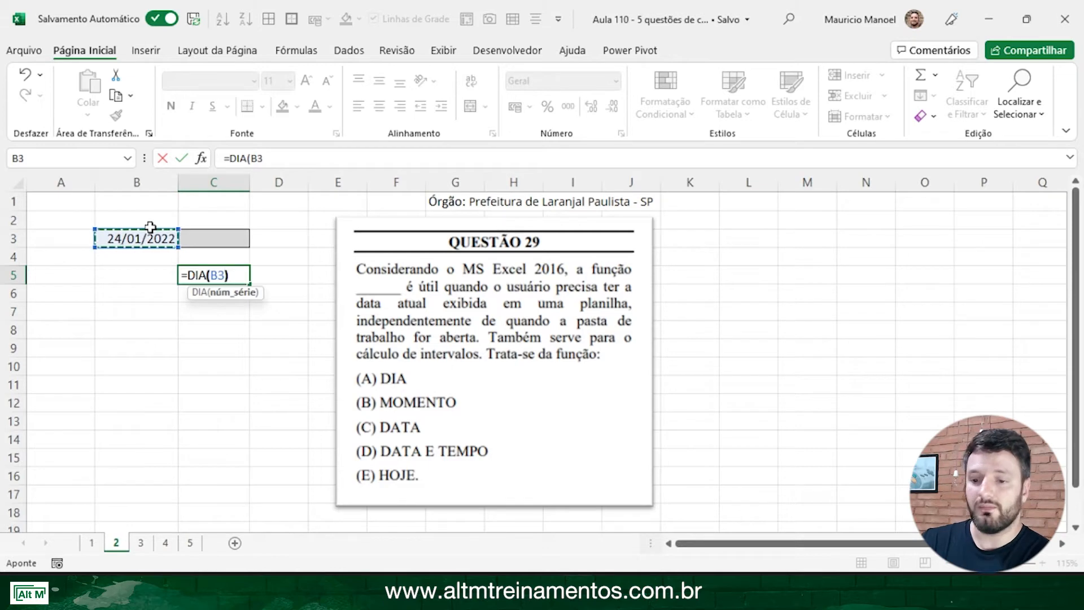
pyautogui.press('Return')
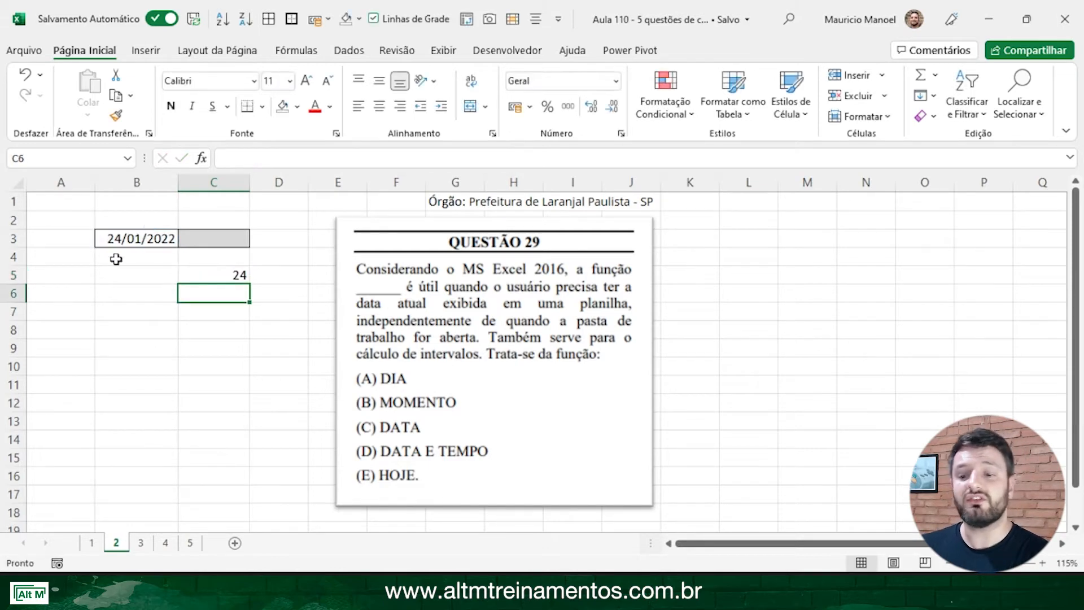
# Step: Try to find the MOMENTO function of option (B) in cell C6, and abandon the entry
pyautogui.click(231, 274)
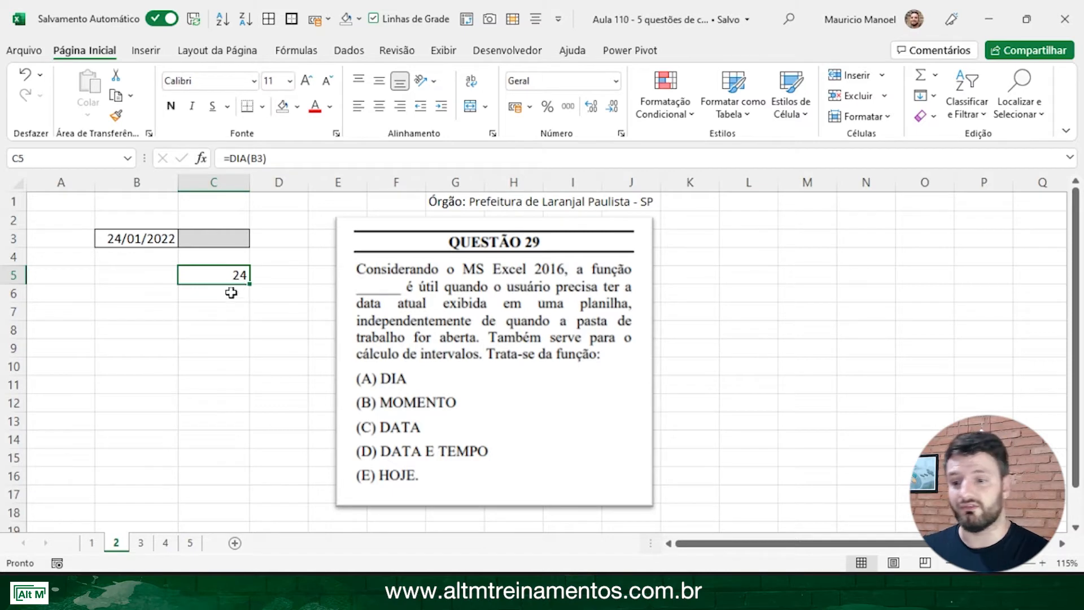
pyautogui.click(227, 294)
pyautogui.write('=mom')
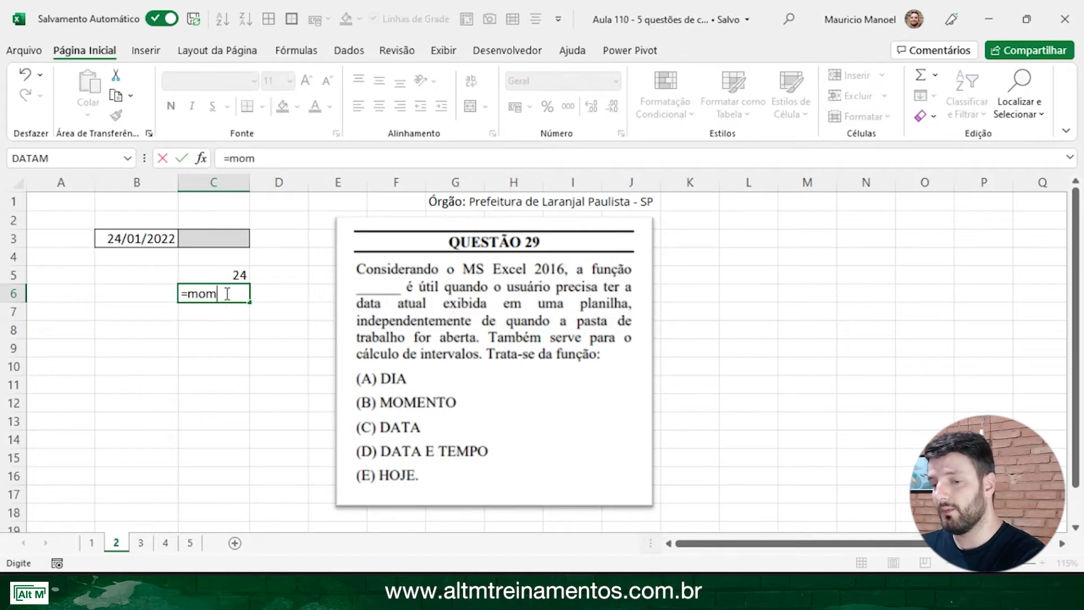
pyautogui.write('en')
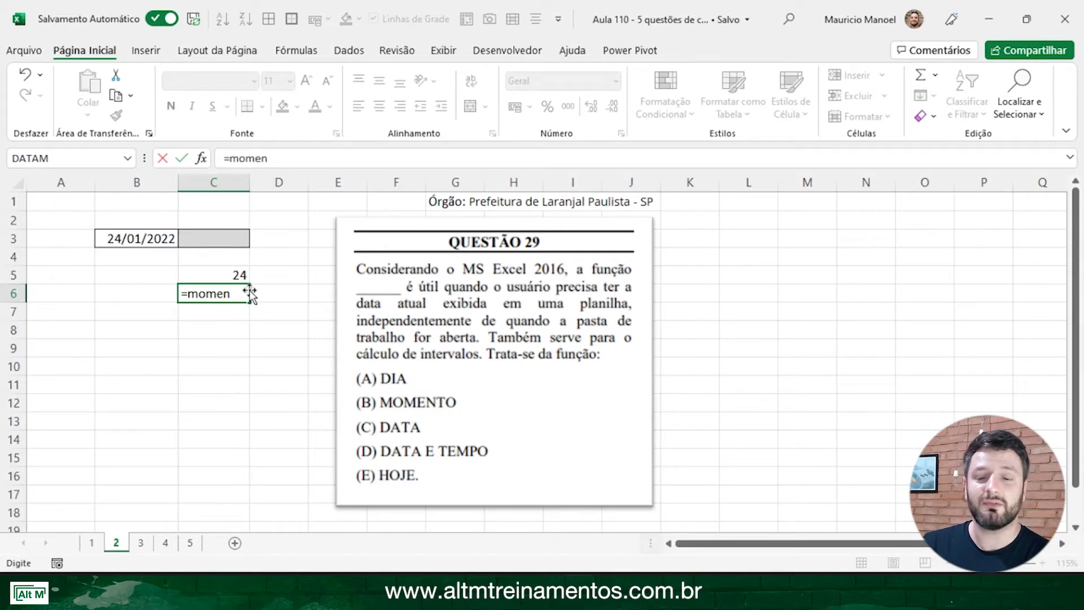
pyautogui.press('Escape')
# Step: Start a DATADIF formula in cell C7 and circle it with the green annotation pen
pyautogui.click(210, 317)
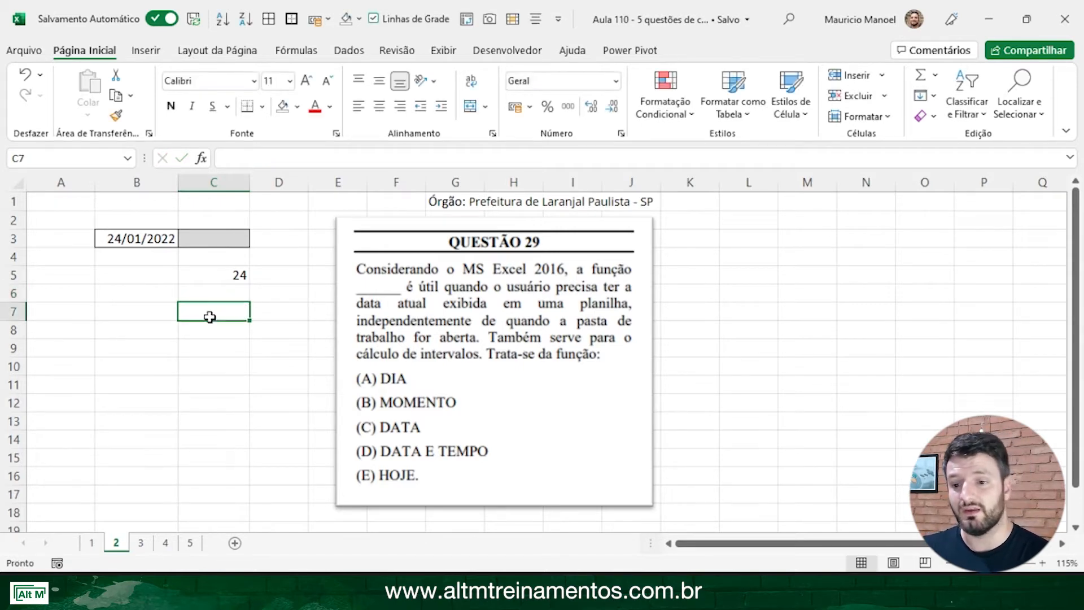
pyautogui.write('=datad')
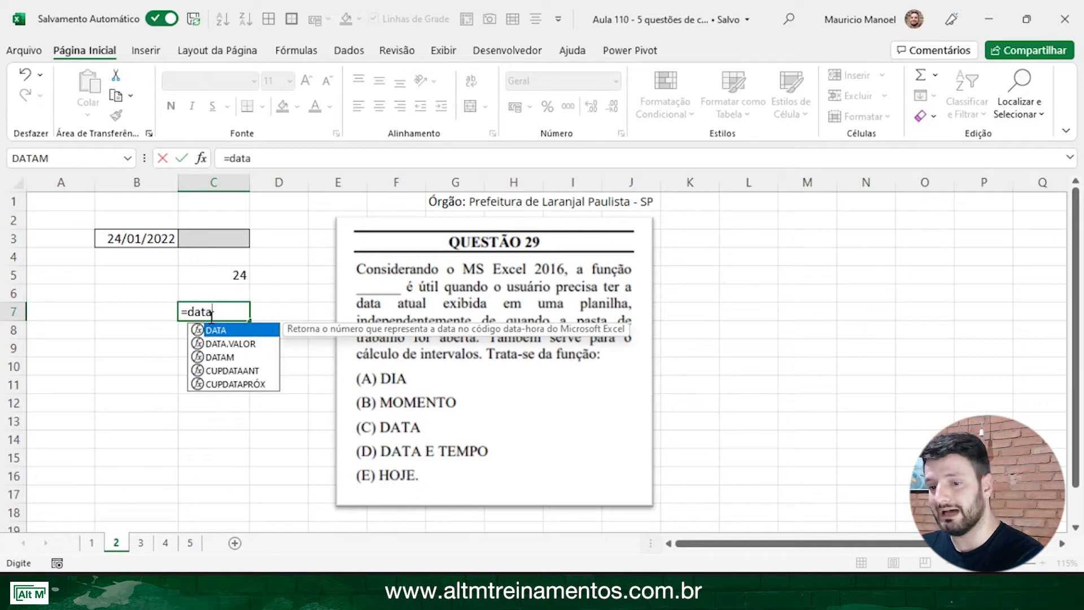
pyautogui.write('if')
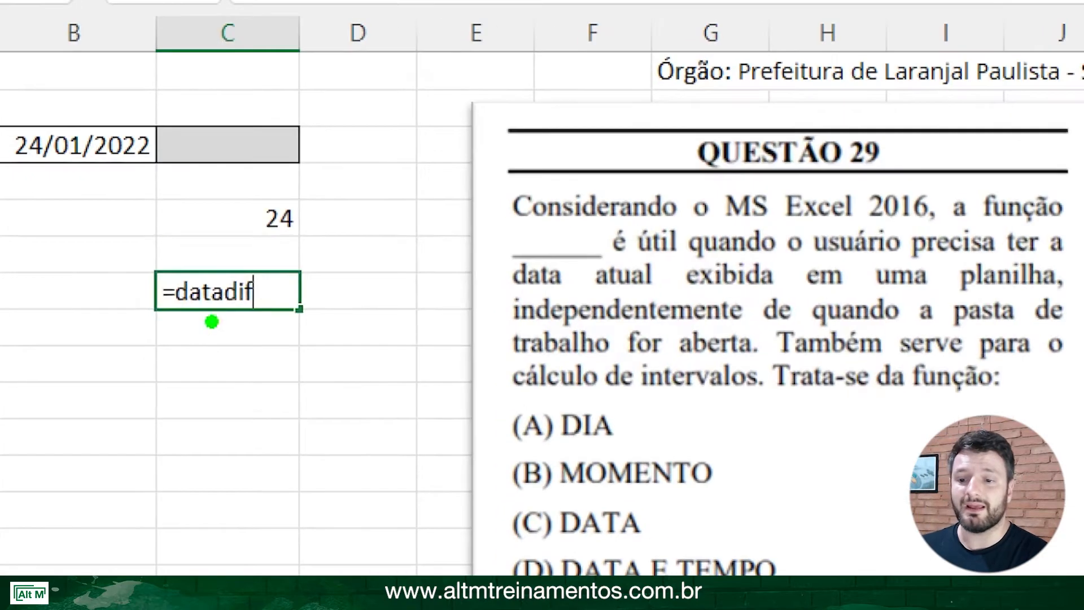
pyautogui.moveTo(311, 232)
pyautogui.mouseDown()
pyautogui.moveTo(278, 208)
pyautogui.moveTo(307, 423)
pyautogui.moveTo(197, 193)
pyautogui.mouseUp()
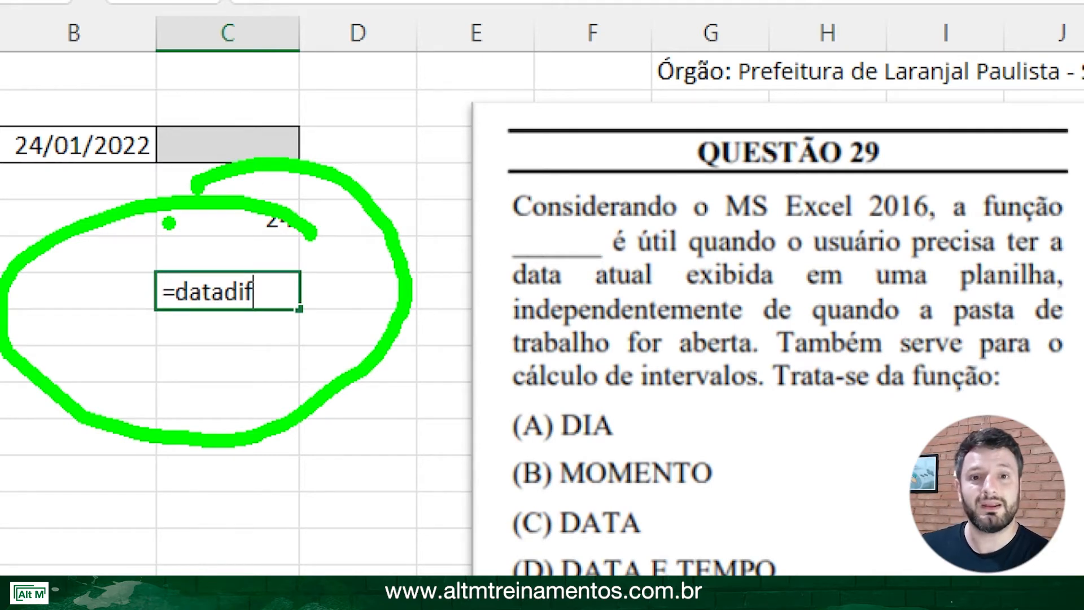
pyautogui.press('Escape')
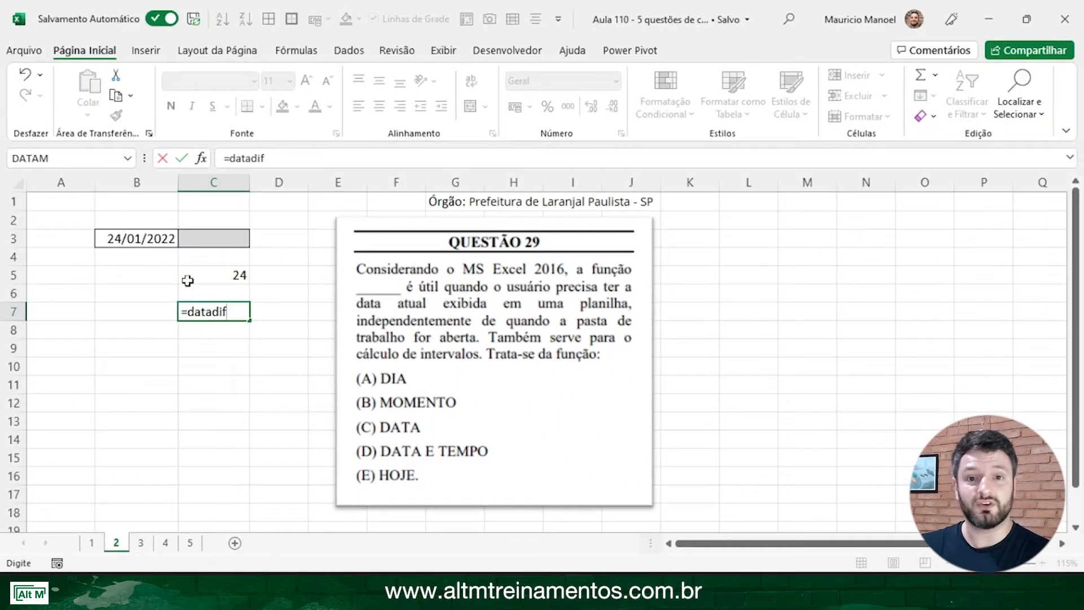
# Step: Change the entry in cell C7 to the DATA function, underline its description and view its arguments, and discard the formula
pyautogui.press('BackSpace')
pyautogui.press('BackSpace')
pyautogui.press('BackSpace')
pyautogui.press('BackSpace')
pyautogui.press('BackSpace')
pyautogui.press('BackSpace')
pyautogui.press('BackSpace')
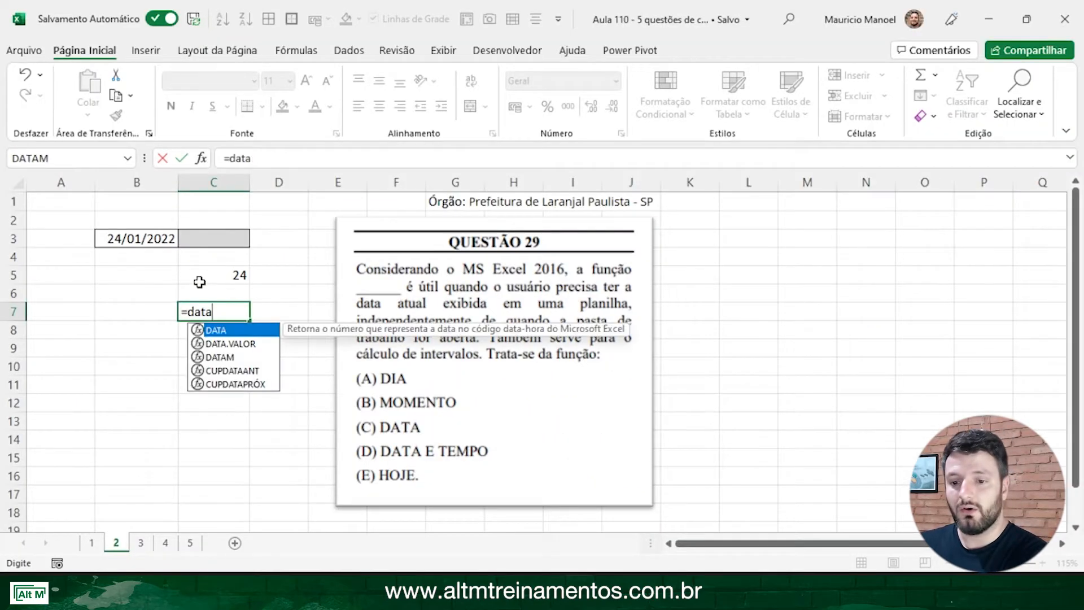
pyautogui.write('dat')
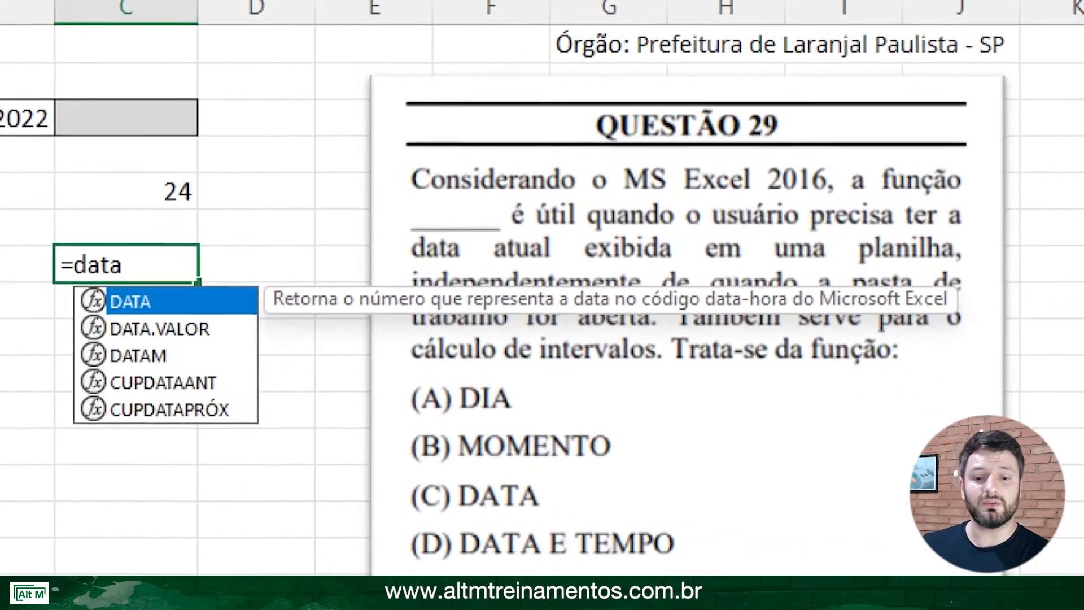
pyautogui.moveTo(281, 326)
pyautogui.mouseDown()
pyautogui.moveTo(581, 261)
pyautogui.moveTo(997, 326)
pyautogui.mouseUp()
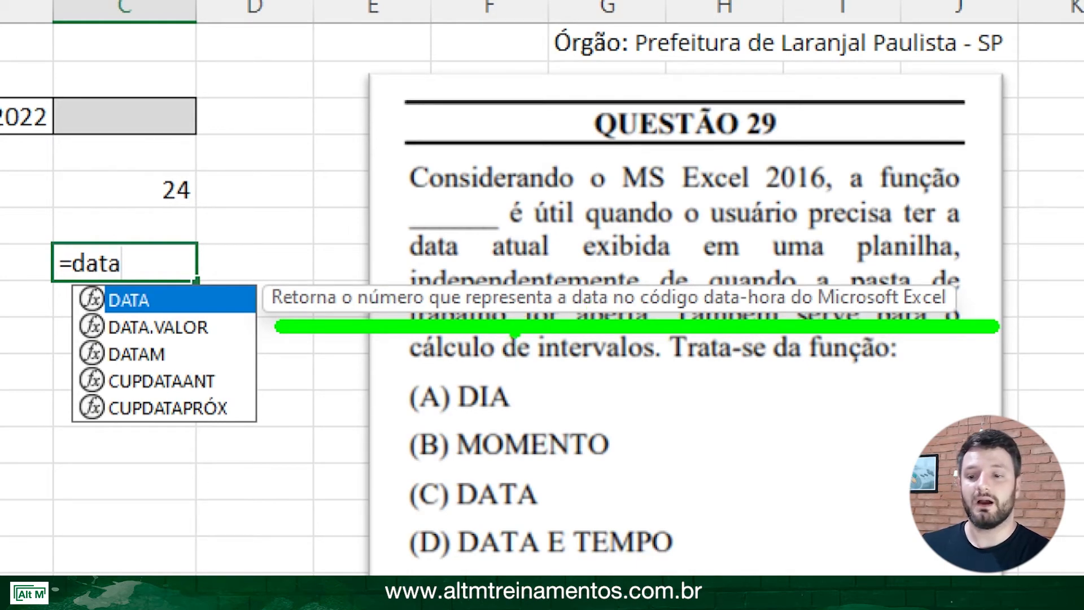
pyautogui.press('Escape')
pyautogui.press('Tab')
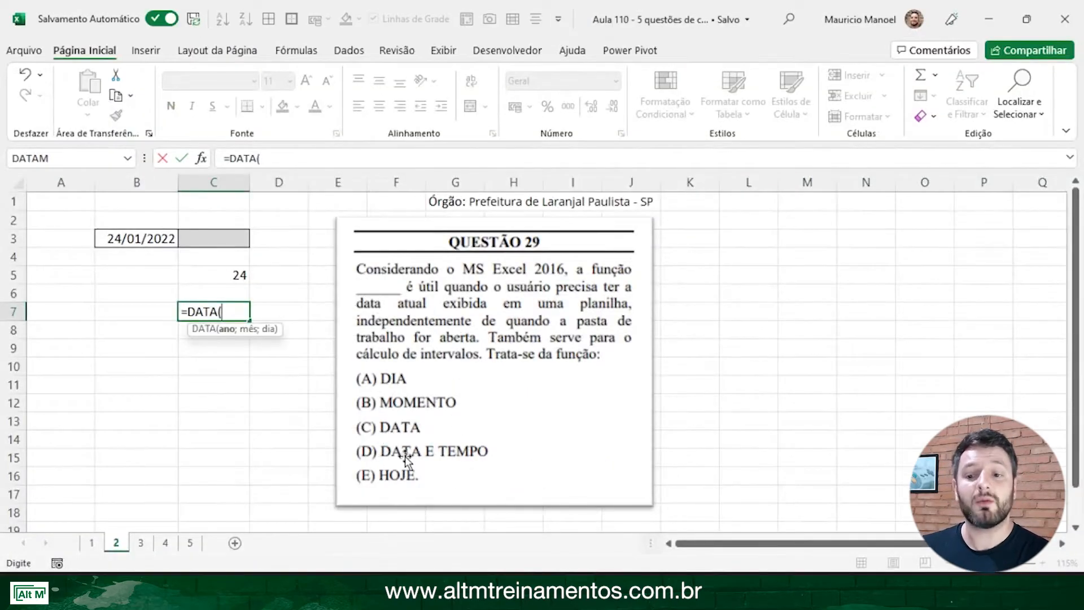
pyautogui.press('Escape')
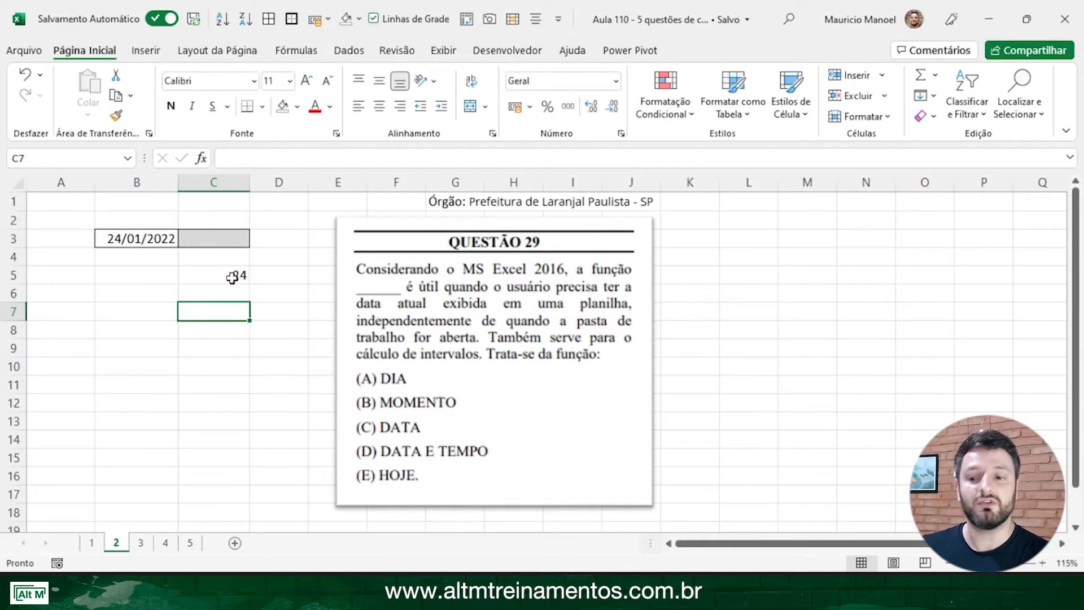
# Step: Enter the formula =HOJE() in cell C3, underlining the function's description with the green annotation pen
pyautogui.click(221, 235)
pyautogui.write('=hoje')
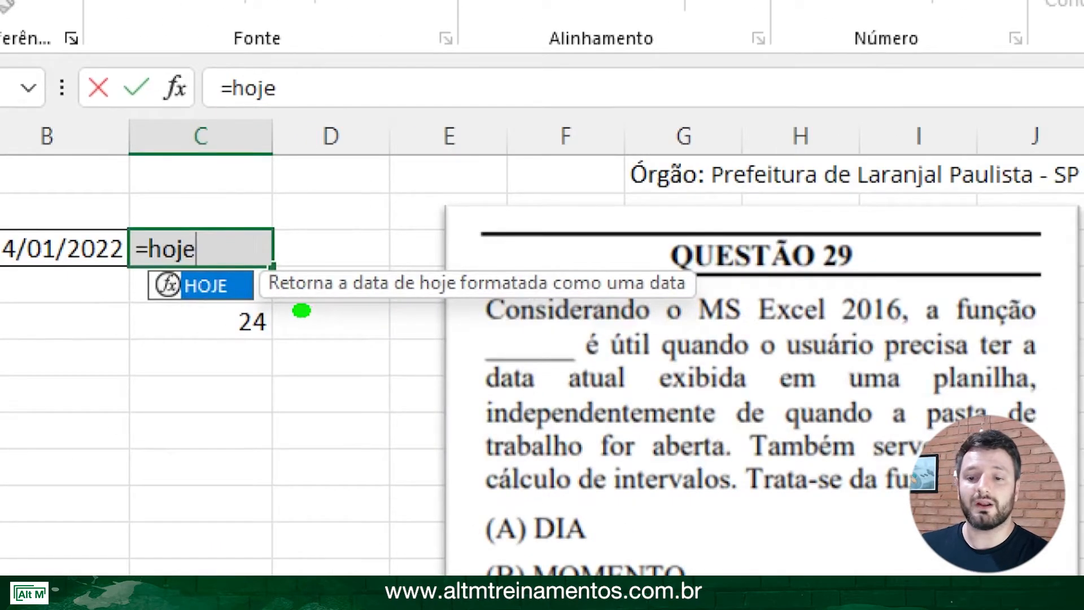
pyautogui.moveTo(261, 270); pyautogui.dragTo(448, 265)
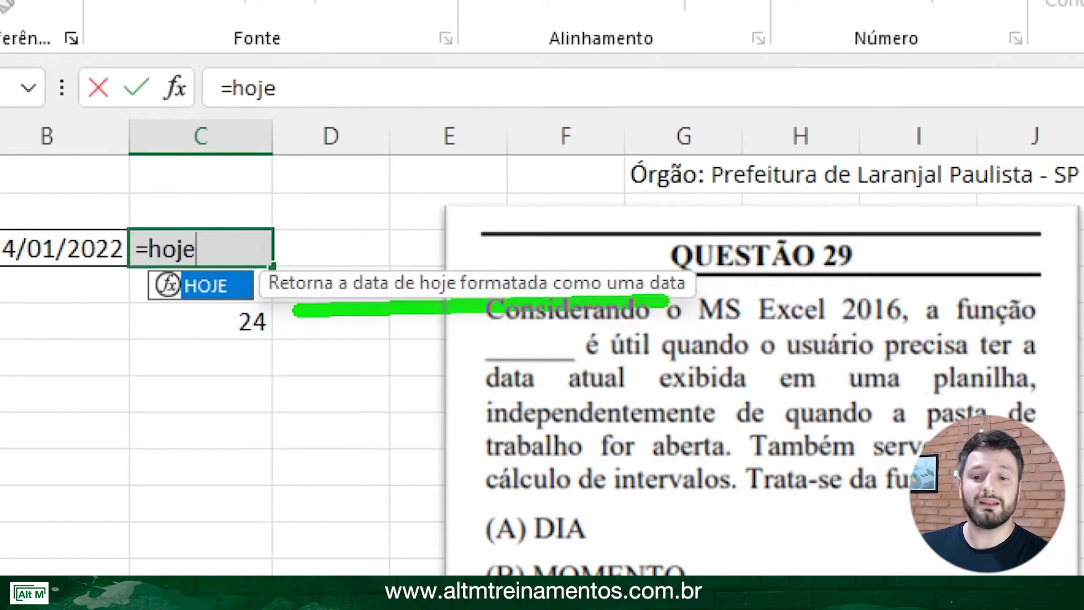
pyautogui.moveTo(662, 301); pyautogui.dragTo(683, 311)
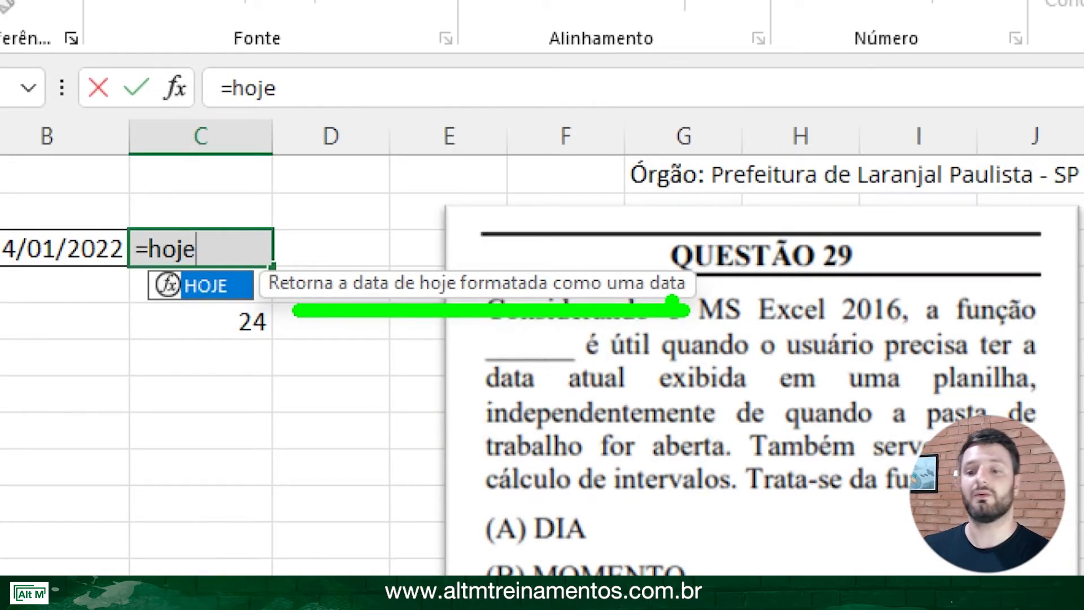
pyautogui.write('()')
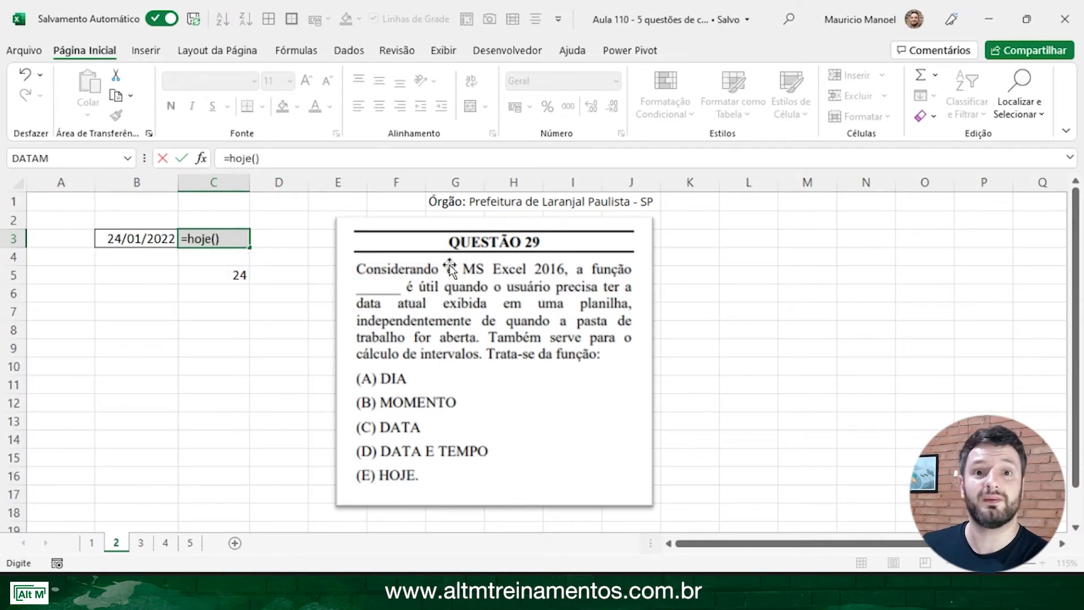
pyautogui.press('Return')
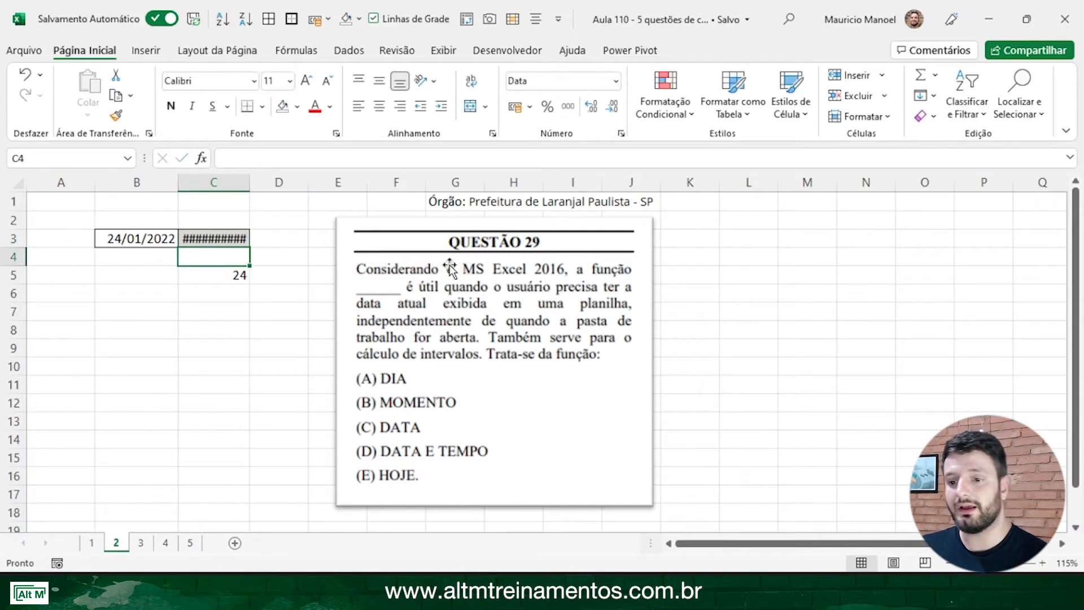
# Step: Widen column C to fit the date, and underline "pasta de trabalho" in Questão 29 with the green annotation pen
pyautogui.moveTo(250, 179); pyautogui.dragTo(288, 178)
pyautogui.click(259, 240)
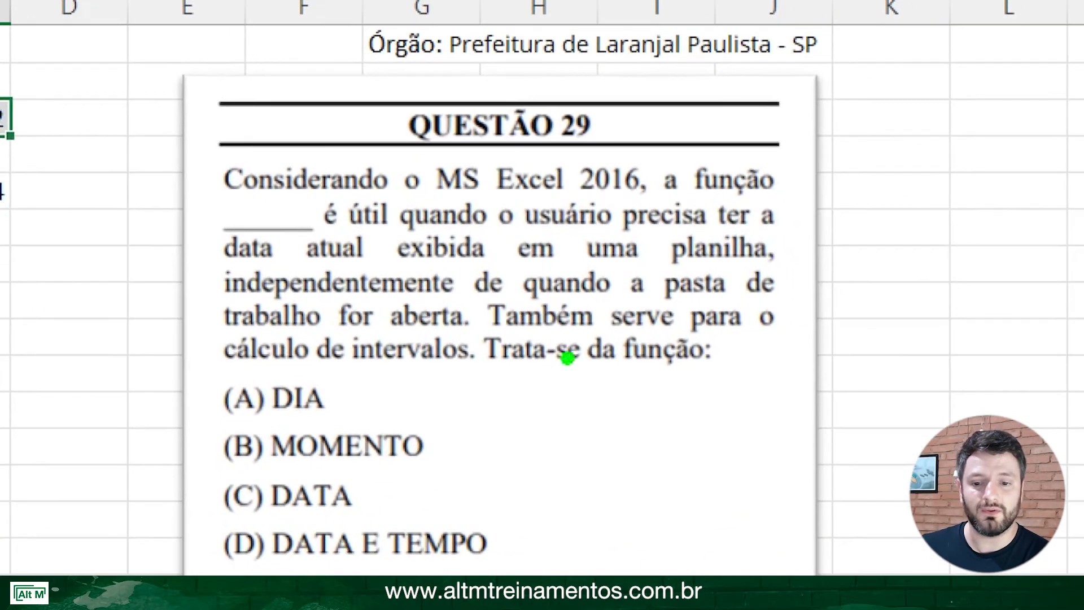
pyautogui.moveTo(653, 295); pyautogui.dragTo(834, 297)
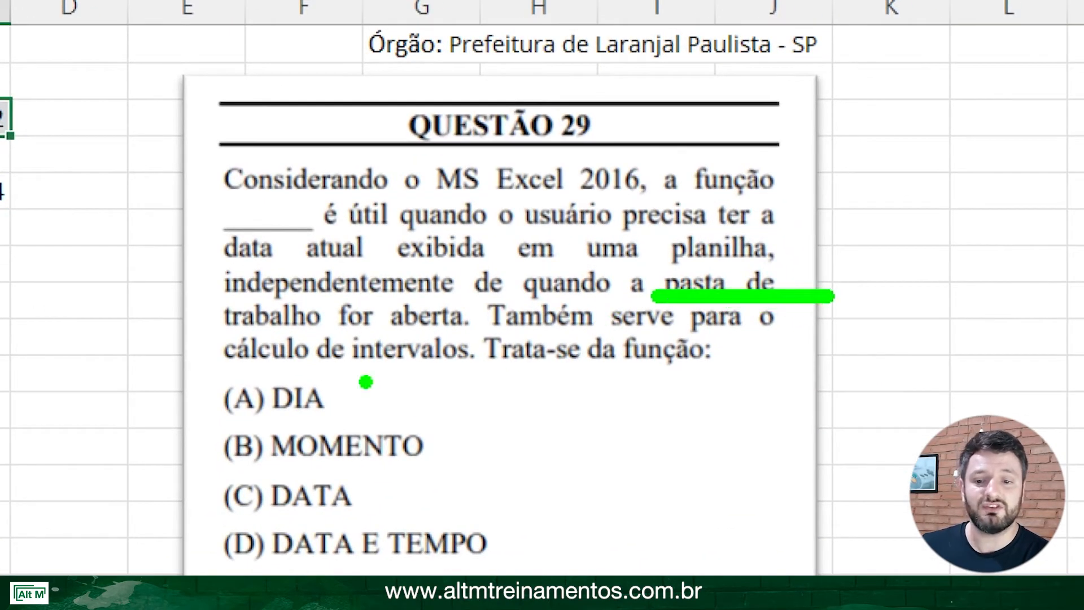
pyautogui.moveTo(223, 342); pyautogui.dragTo(342, 338)
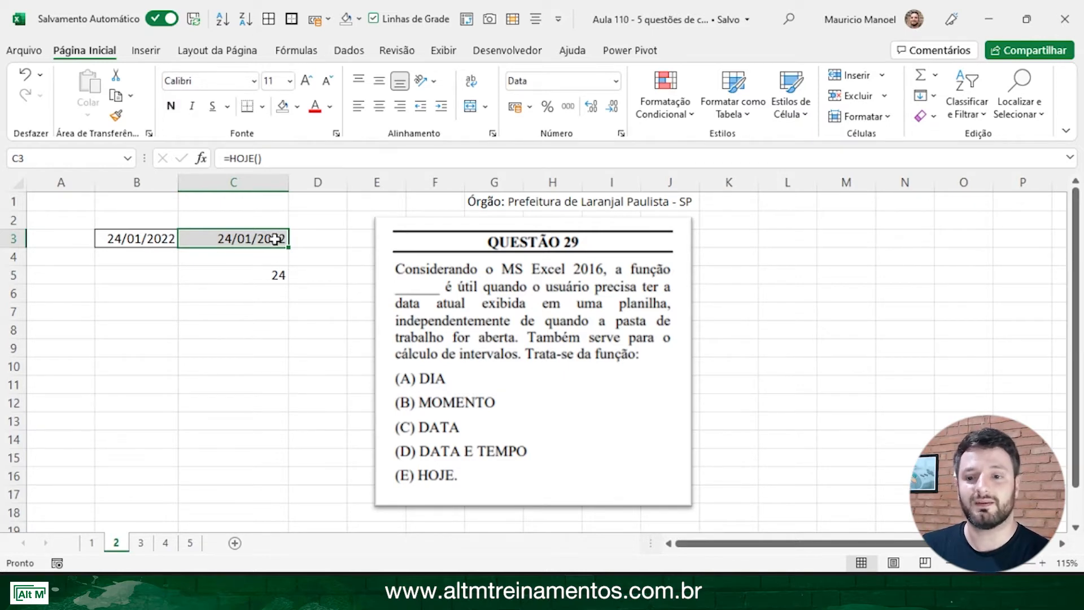
# Step: Clear cells C4:C6 and enter the date 25/12/2022 in cell C8
pyautogui.moveTo(266, 259); pyautogui.dragTo(273, 292)
pyautogui.press('Delete')
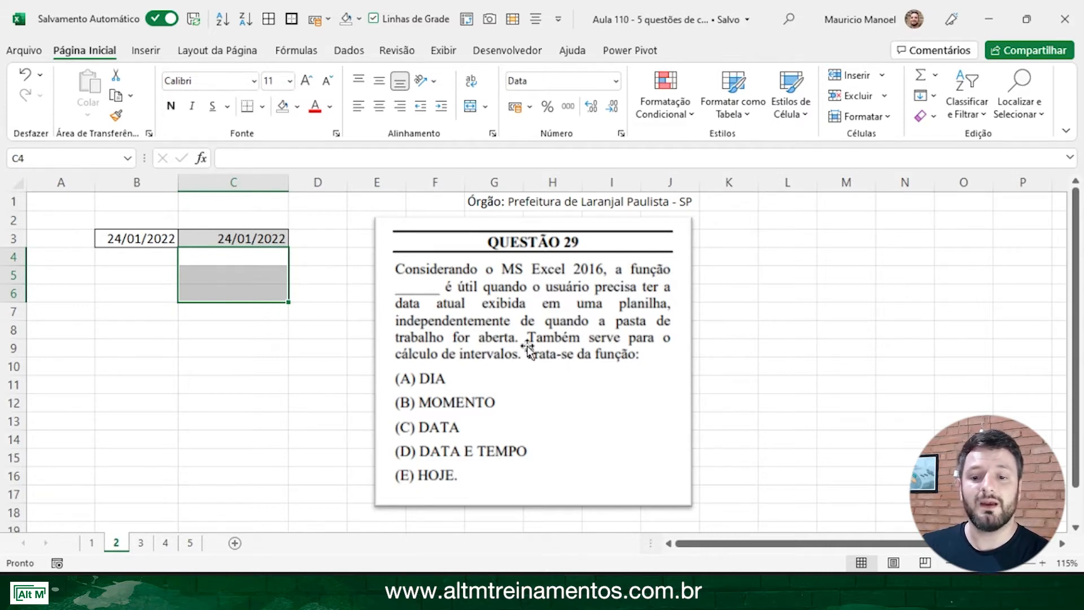
pyautogui.click(148, 335)
pyautogui.click(225, 327)
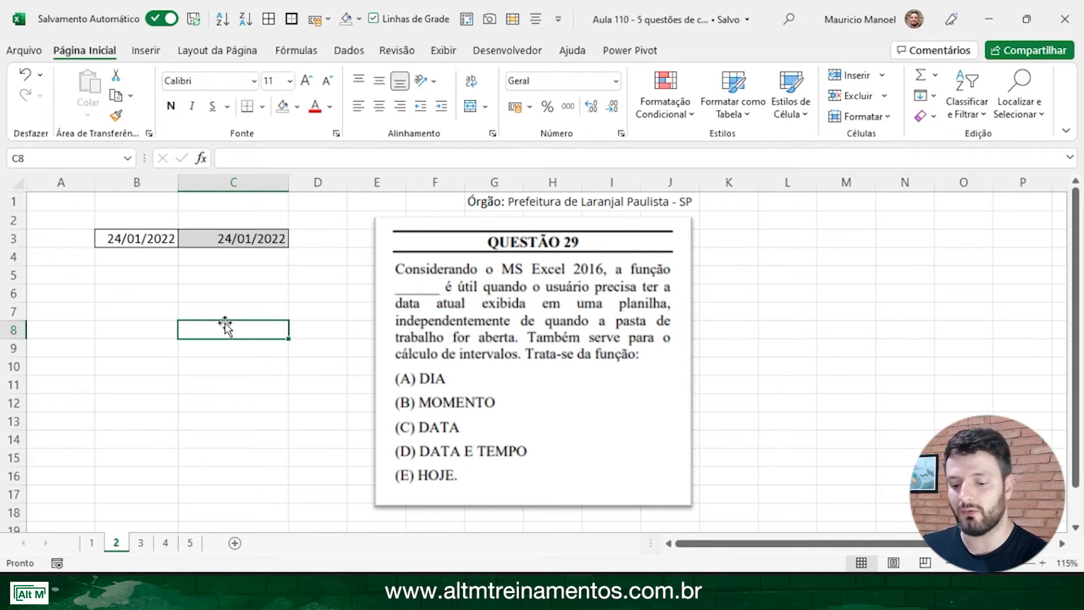
pyautogui.write('25/12/2')
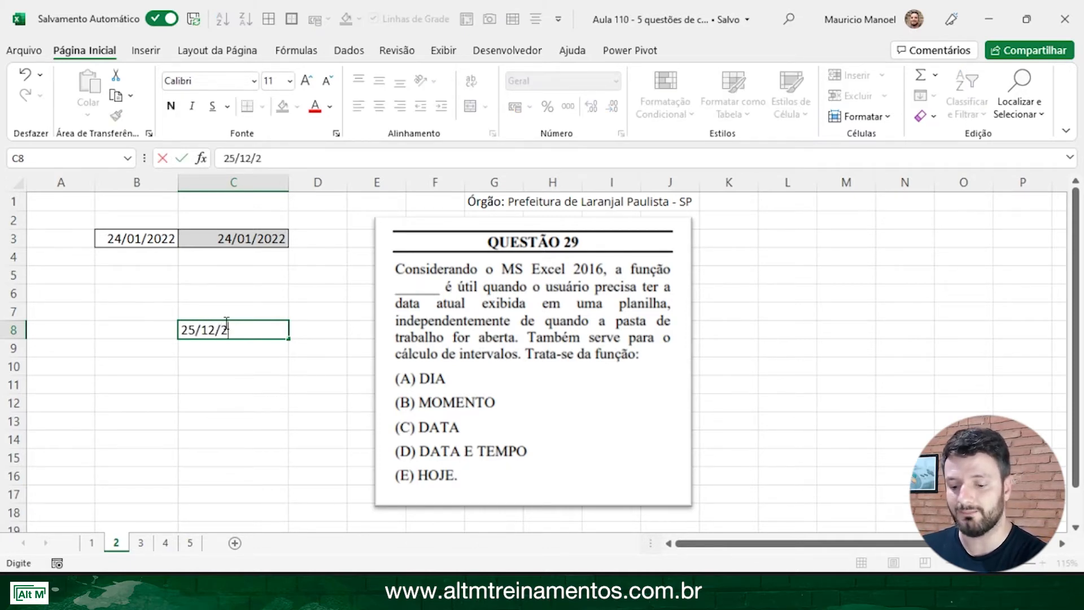
pyautogui.write('022')
pyautogui.press('Return')
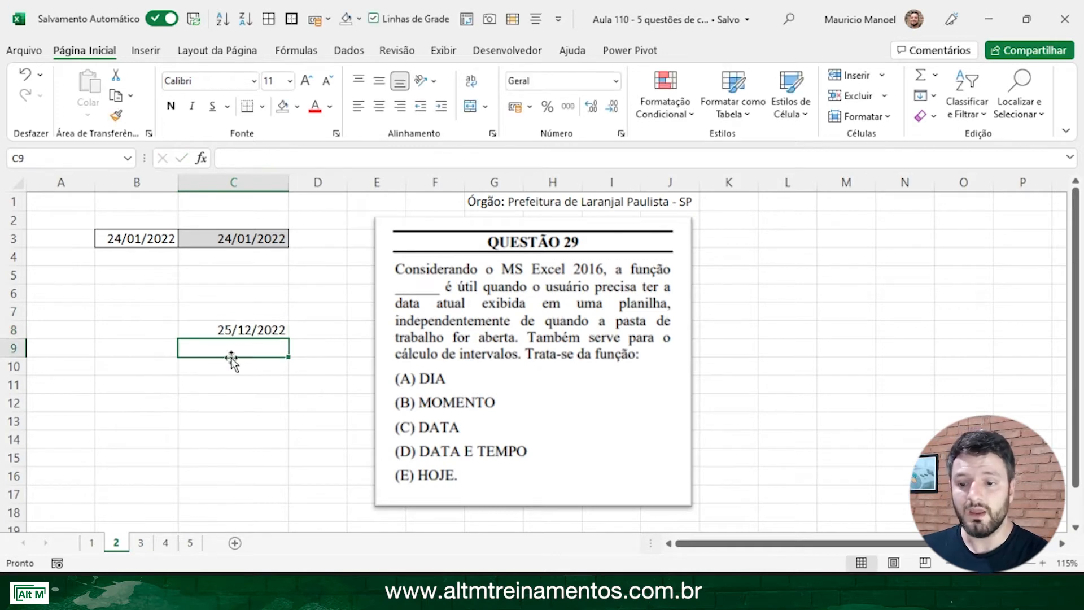
# Step: Enter the formula =C8-HOJE() in cell C9, framing cells C8:C9 with a green annotation rectangle before confirming it
pyautogui.write('=')
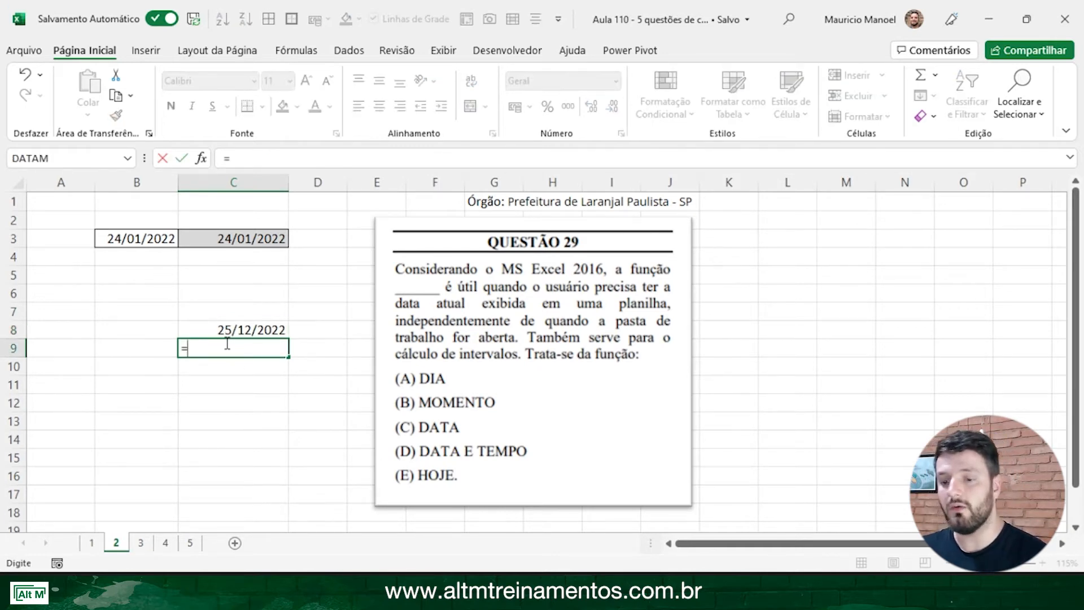
pyautogui.click(232, 325)
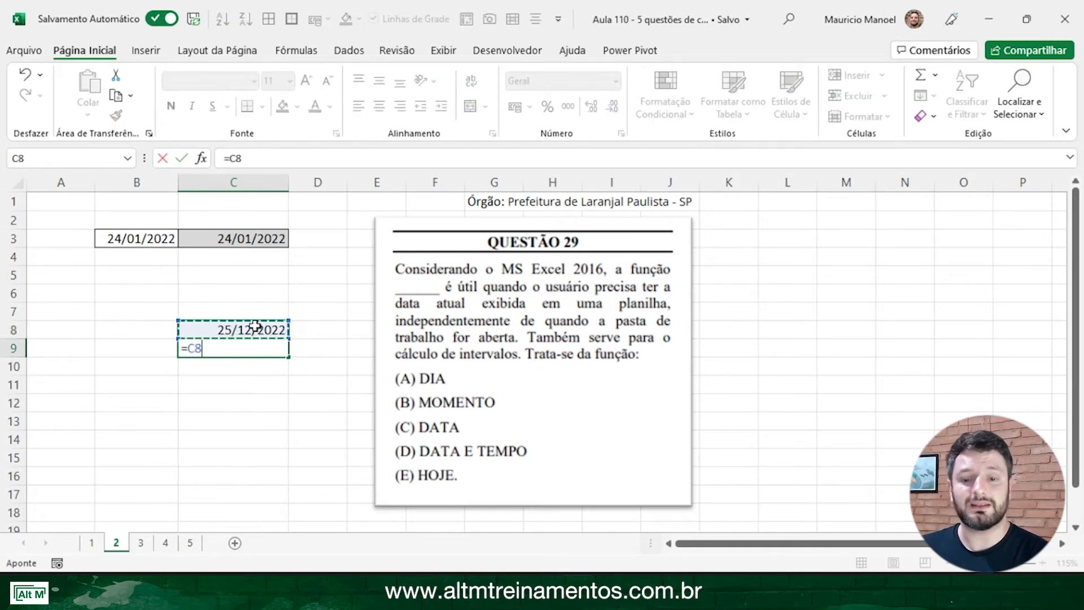
pyautogui.write('-hoje()')
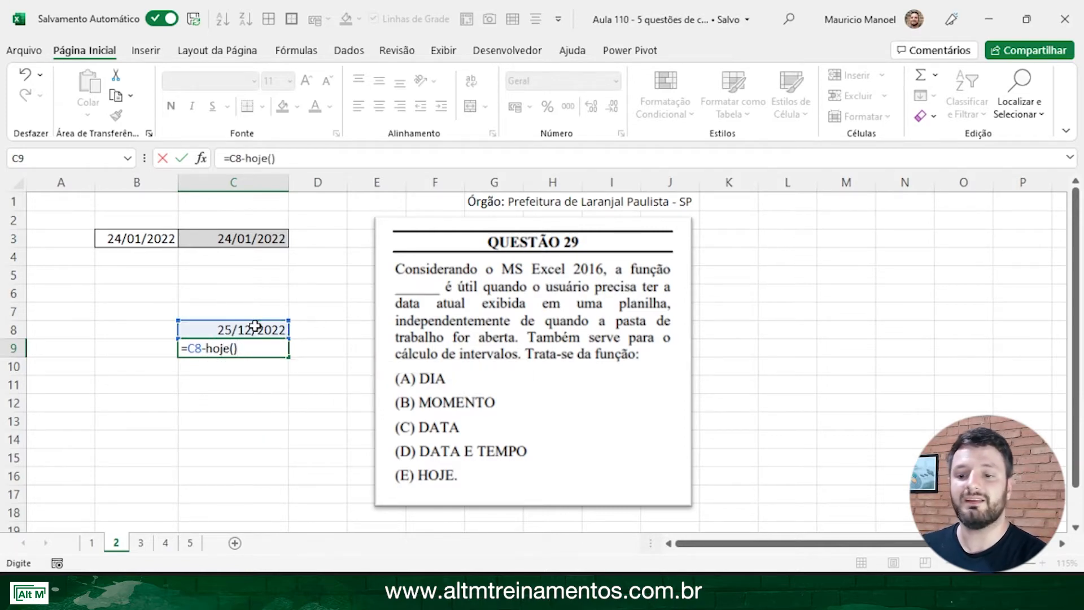
pyautogui.hotkey('ctrl', '1')
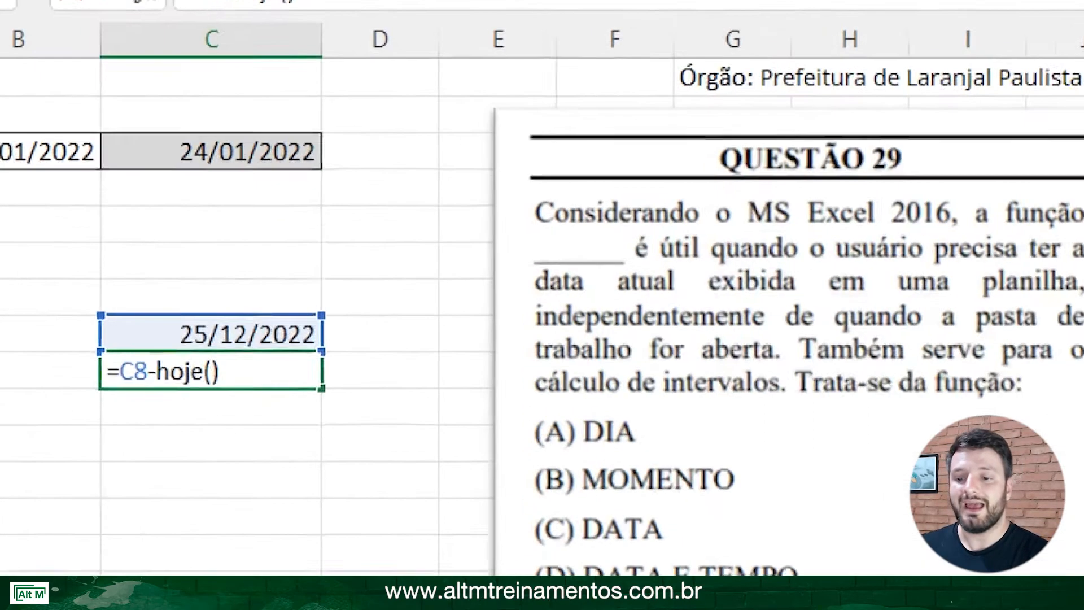
pyautogui.click(126, 305)
pyautogui.moveTo(129, 266)
pyautogui.mouseDown()
pyautogui.moveTo(471, 375)
pyautogui.moveTo(479, 410)
pyautogui.mouseUp()
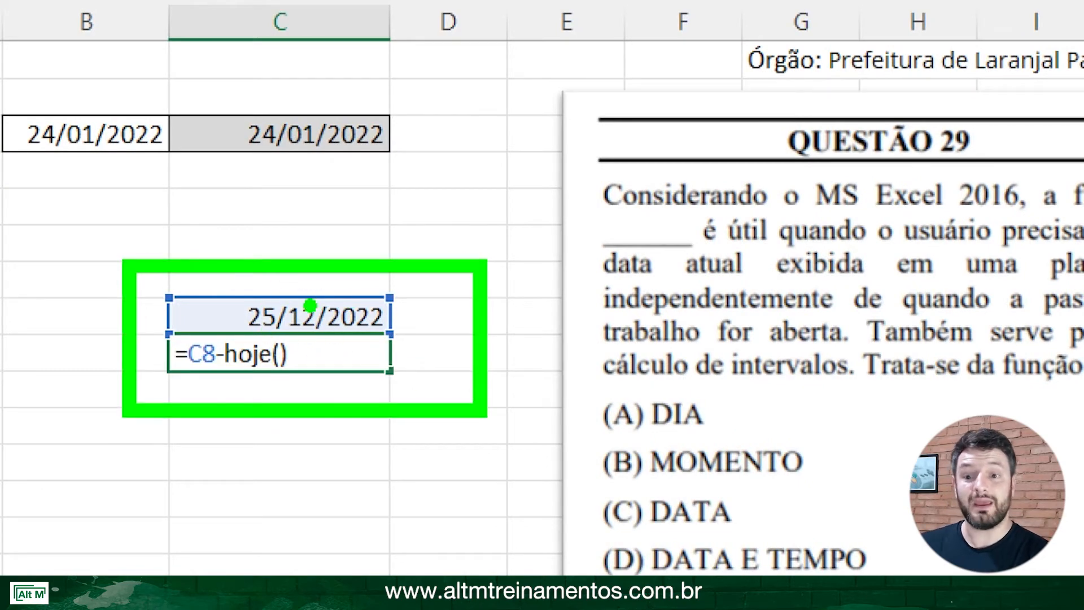
pyautogui.press('Escape')
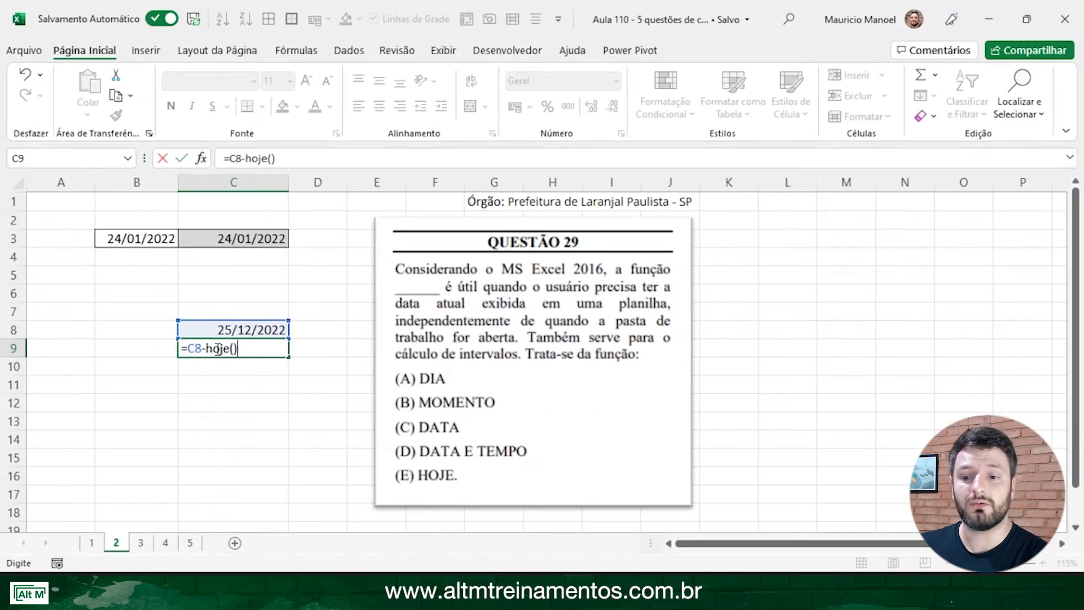
pyautogui.press('Return')
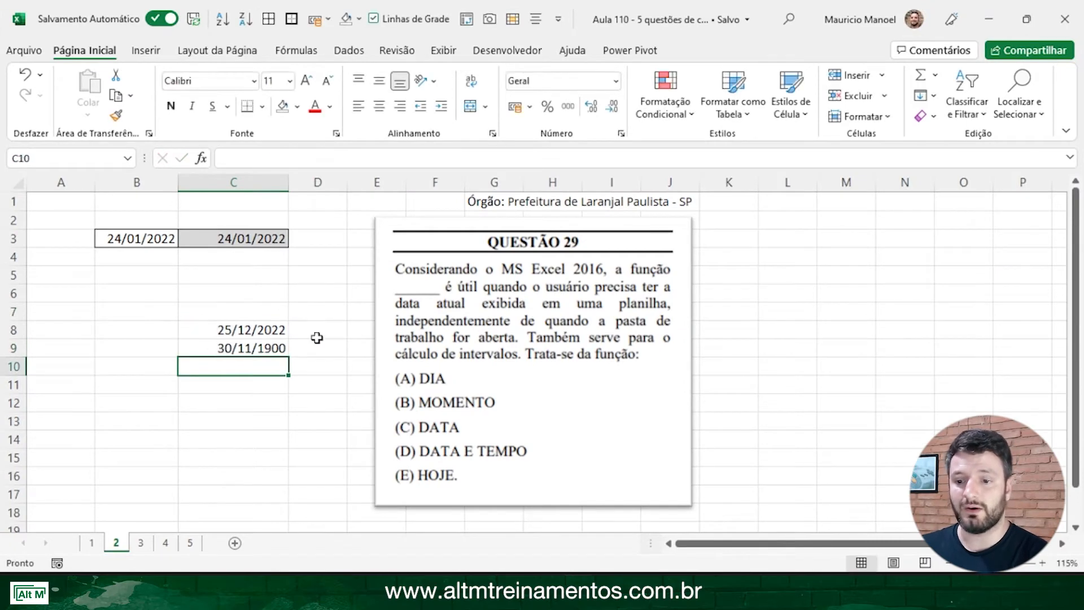
# Step: Change the number format of the interval result in cell C9 to Geral
pyautogui.click(272, 347)
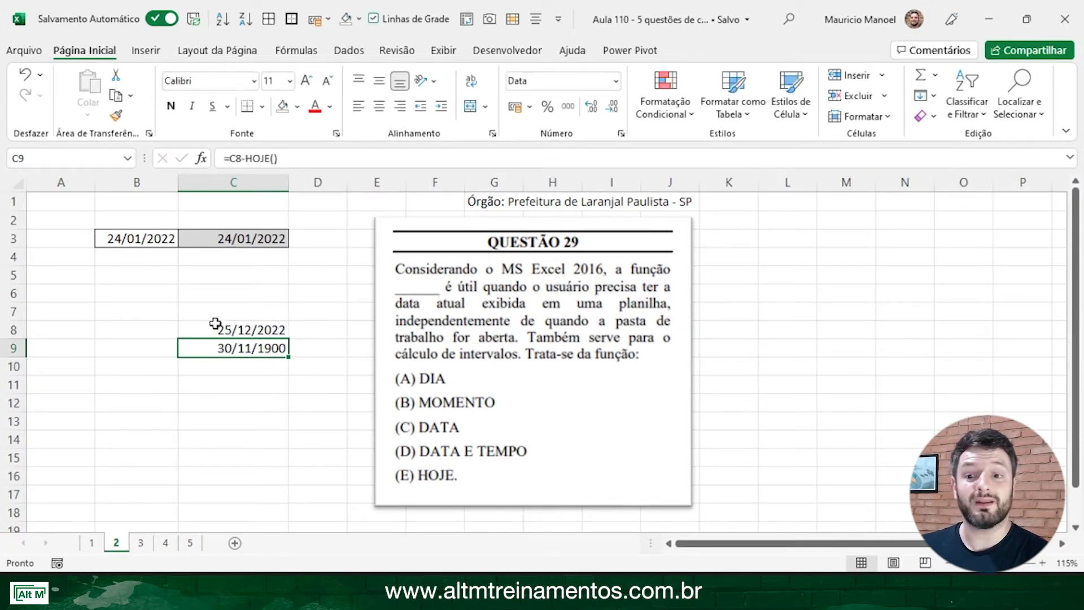
pyautogui.click(615, 83)
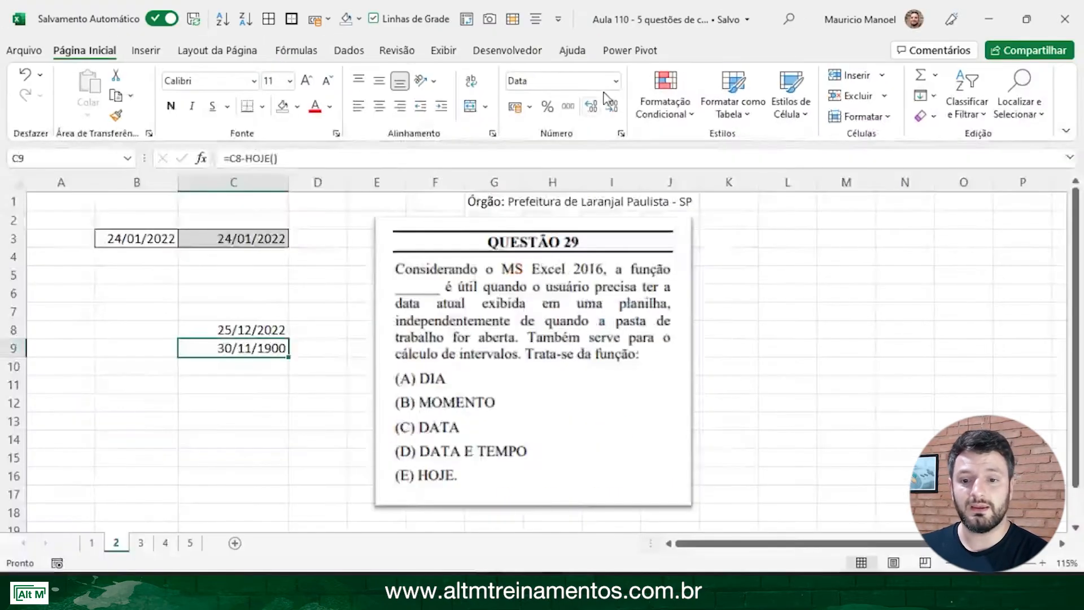
pyautogui.click(619, 79)
pyautogui.click(601, 115)
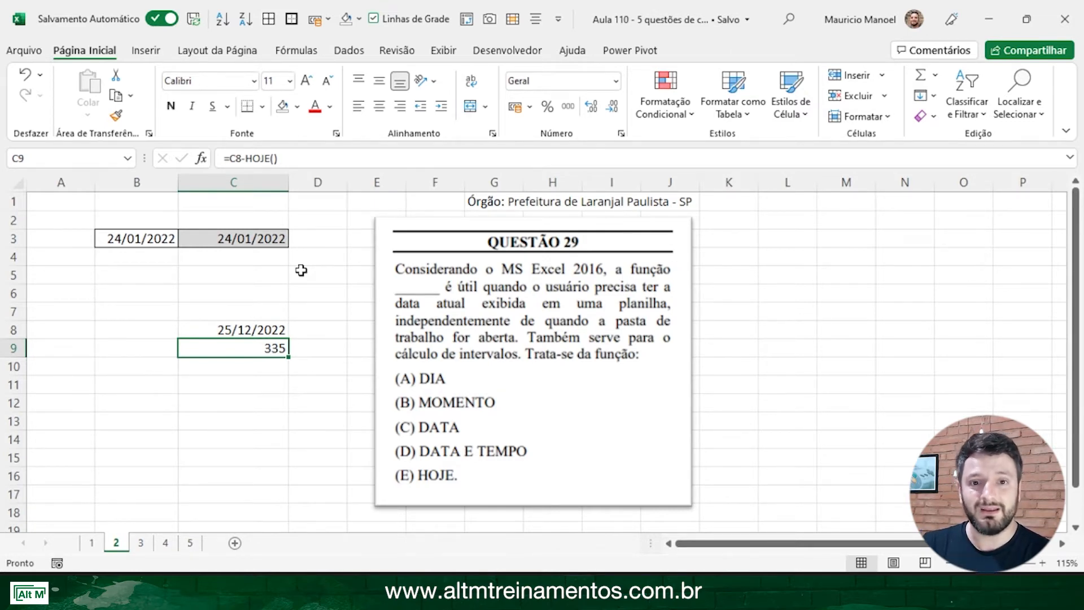
# Step: On sheet 3, enter the formula =MENOR(A1:B10;5) in cell D4 and select the range A1:B10 it evaluates
pyautogui.click(142, 549)
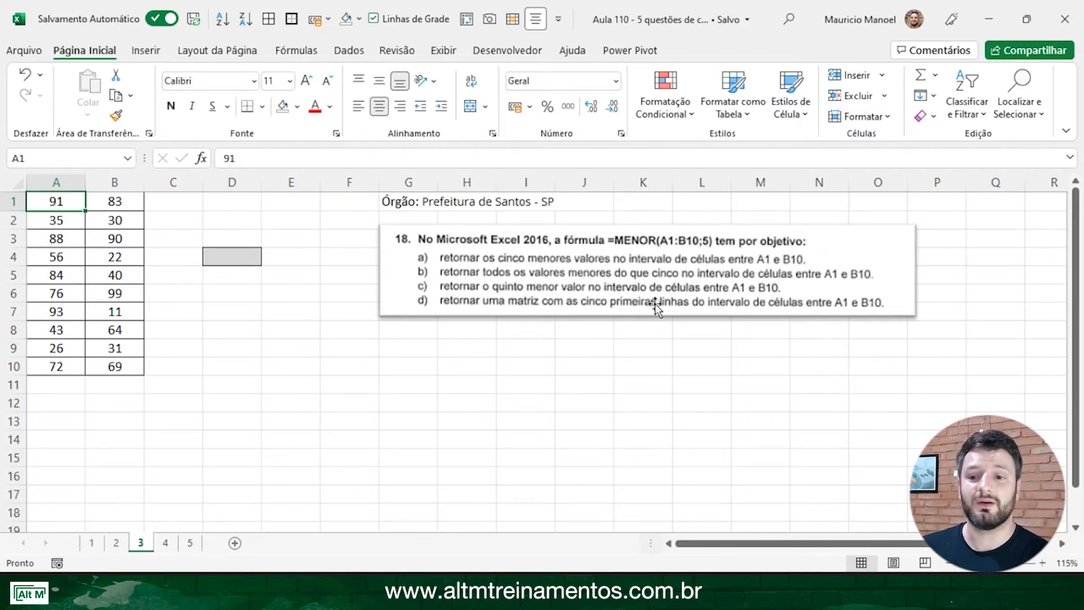
pyautogui.click(246, 255)
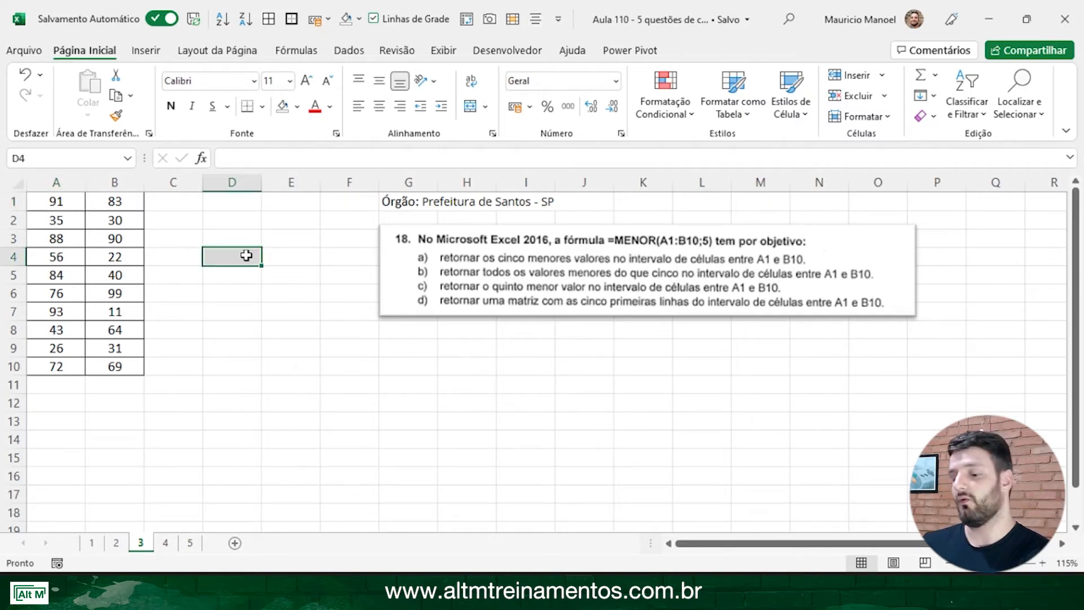
pyautogui.write('=me')
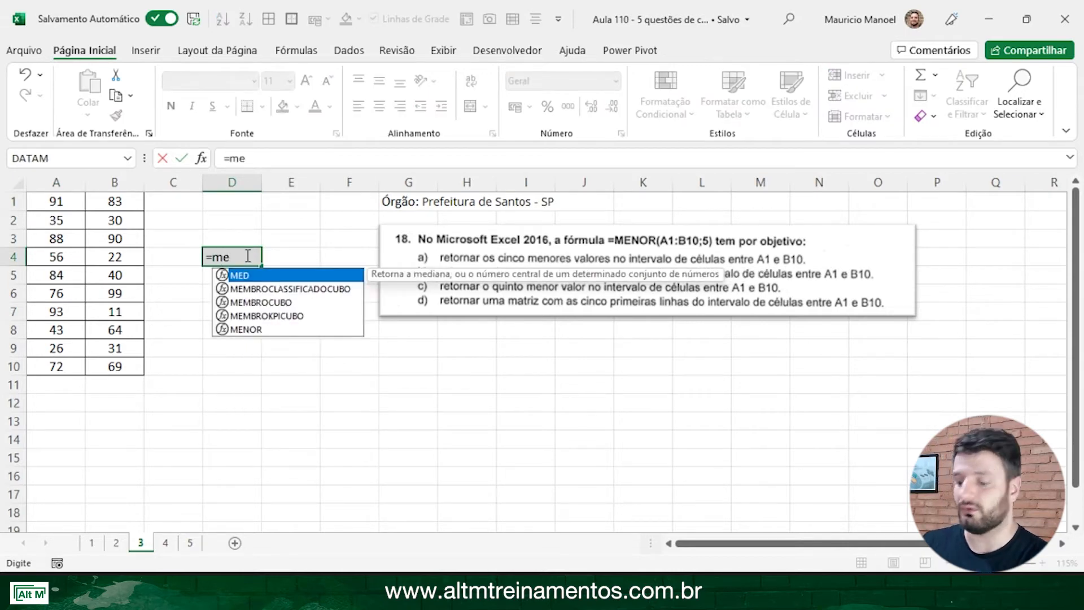
pyautogui.write('nor')
pyautogui.press('Tab')
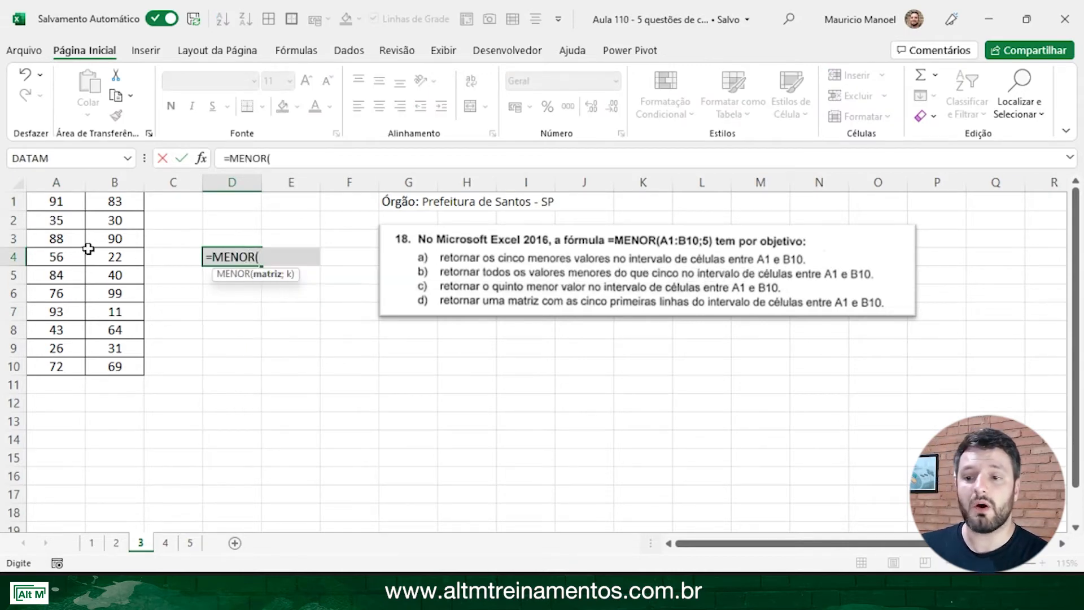
pyautogui.moveTo(43, 204); pyautogui.dragTo(115, 367)
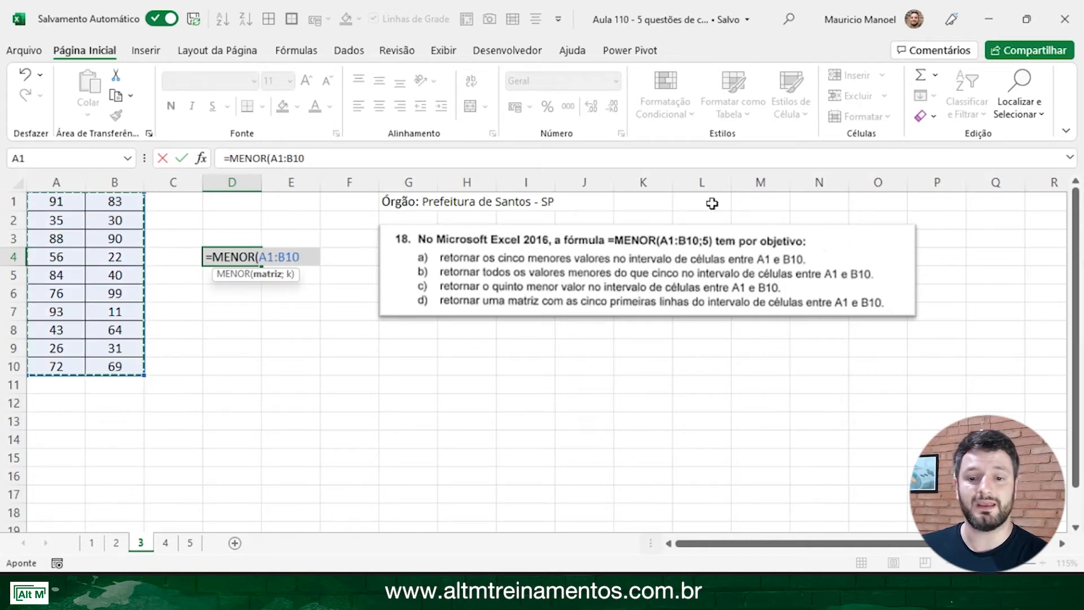
pyautogui.write(';5')
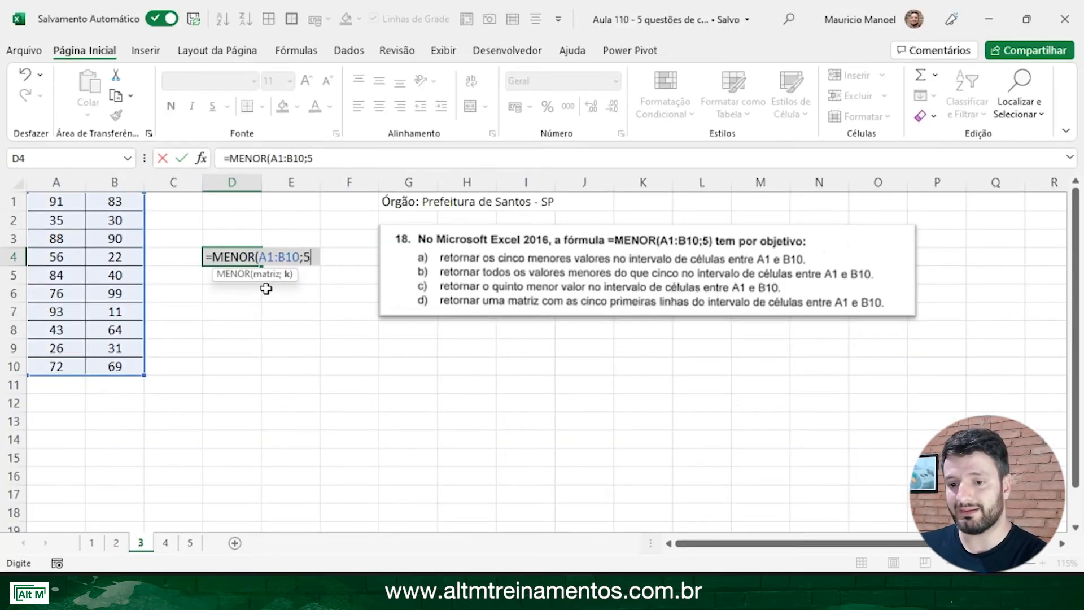
pyautogui.write(')')
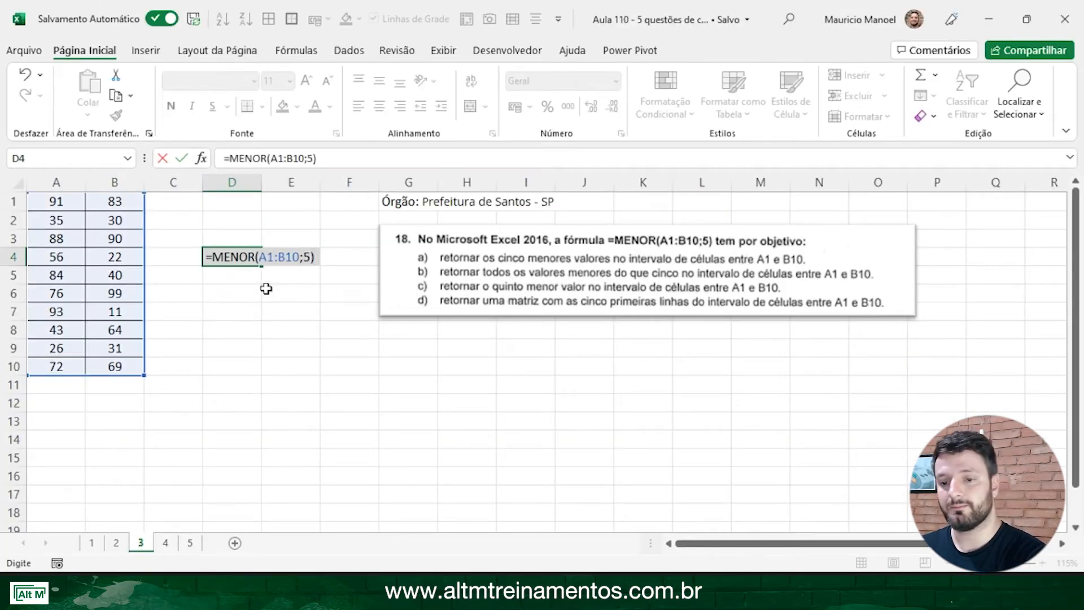
pyautogui.press('Return')
pyautogui.click(244, 255)
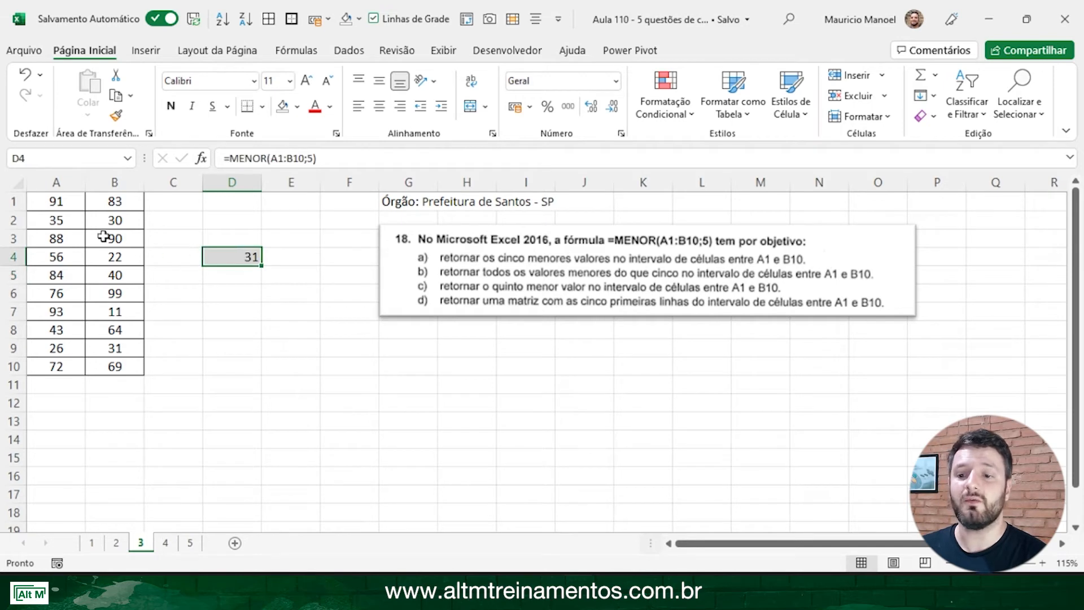
pyautogui.moveTo(60, 204); pyautogui.dragTo(116, 361)
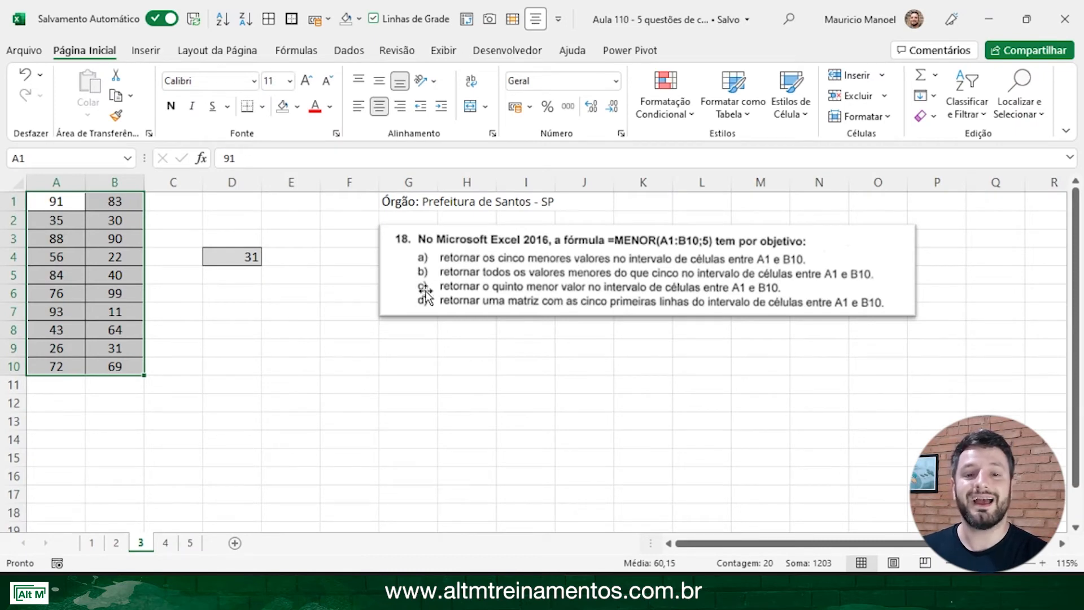
# Step: Enter the formula =MENOR(A1:B10;6) in cell D7 and reselect the cell to view its formula
pyautogui.click(251, 306)
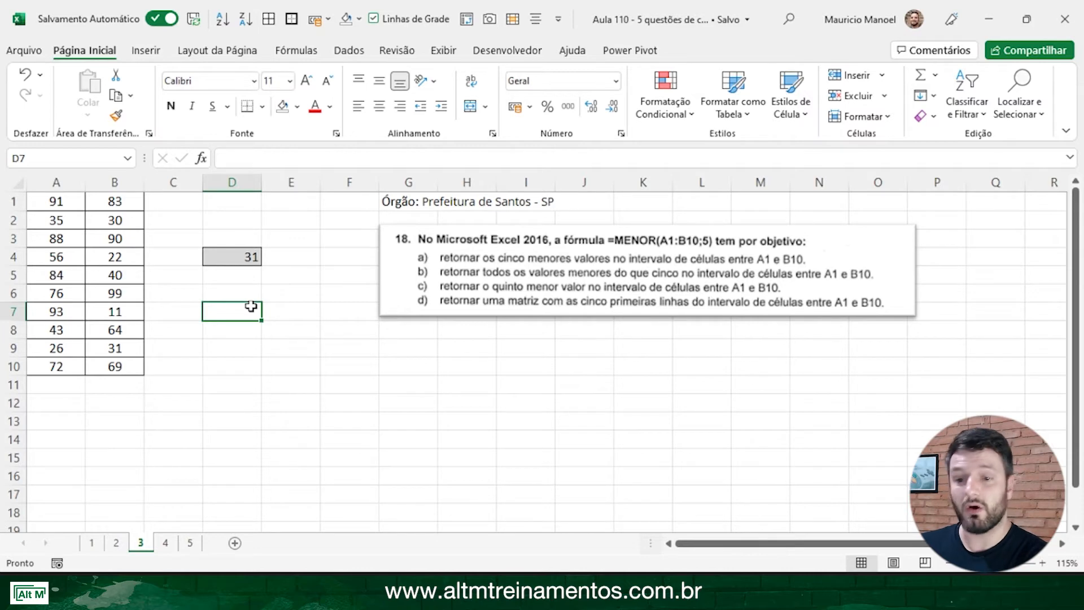
pyautogui.write('=menor')
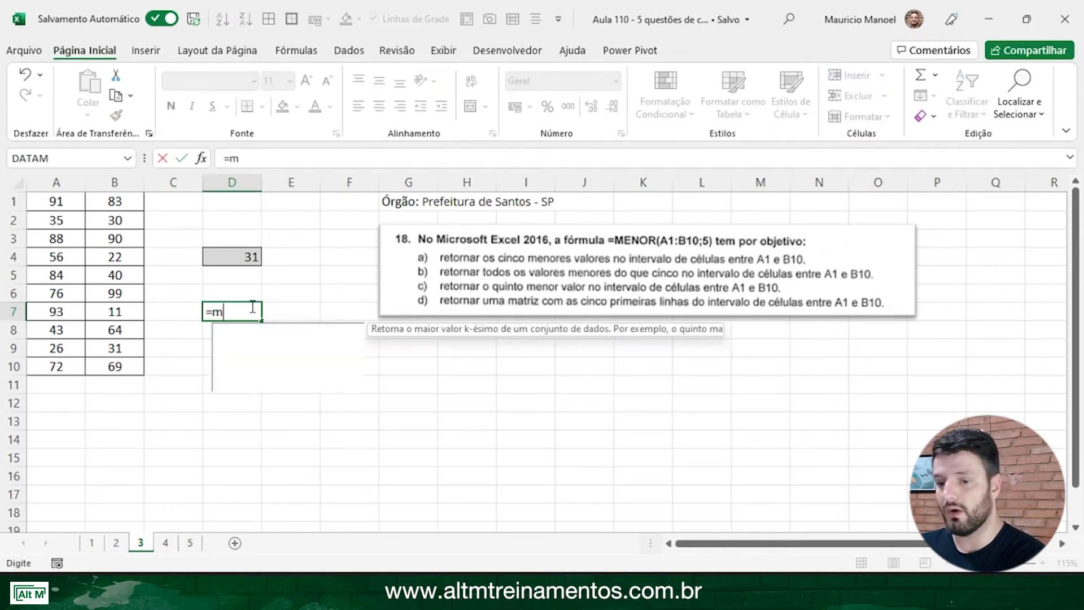
pyautogui.press('Tab')
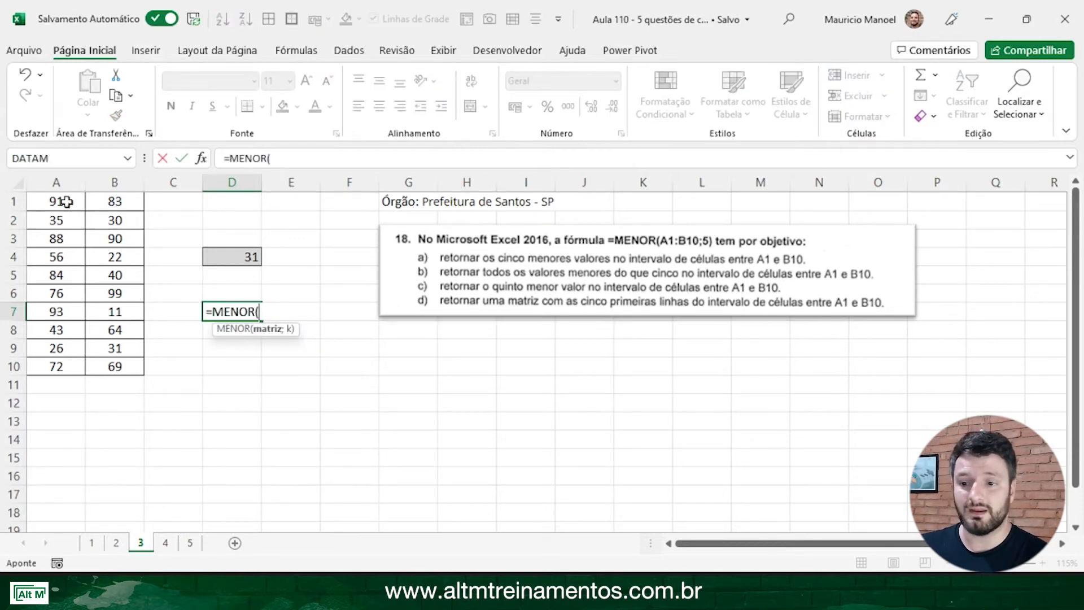
pyautogui.moveTo(69, 203); pyautogui.dragTo(101, 361)
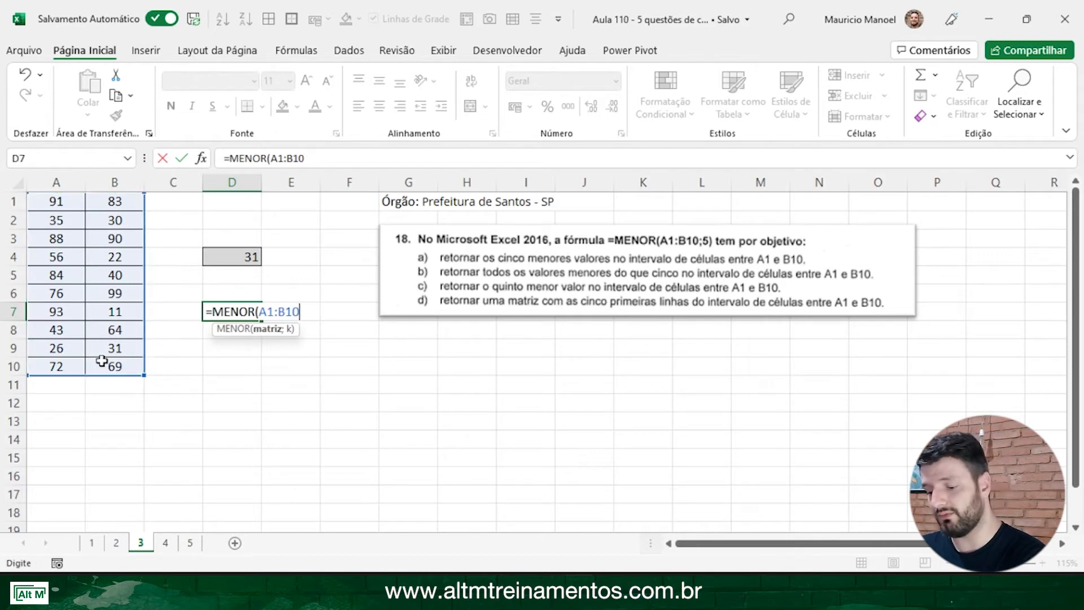
pyautogui.write(';6')
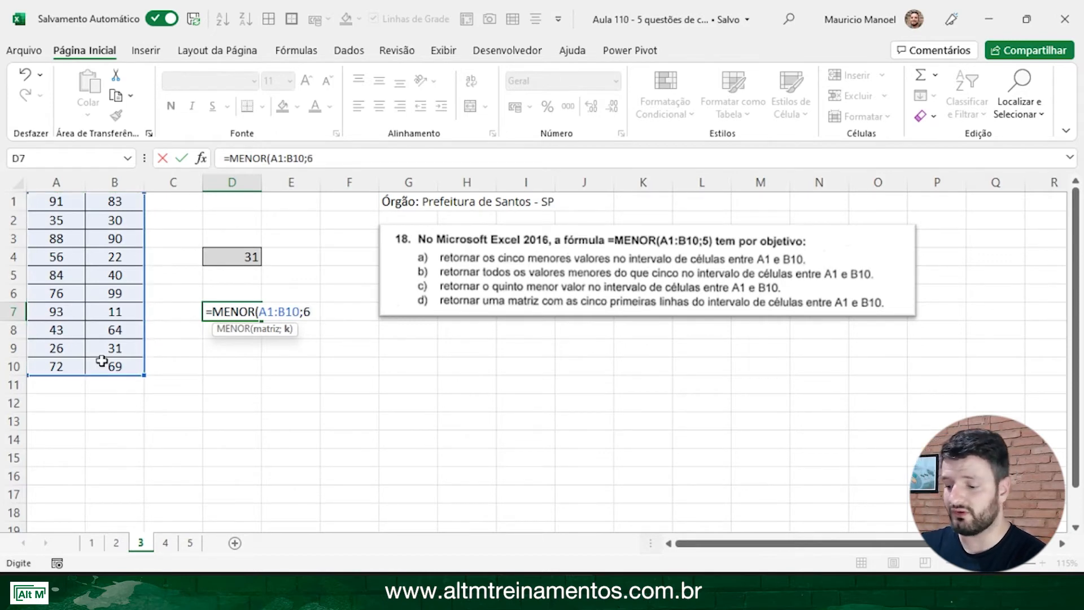
pyautogui.write(')')
pyautogui.press('Return')
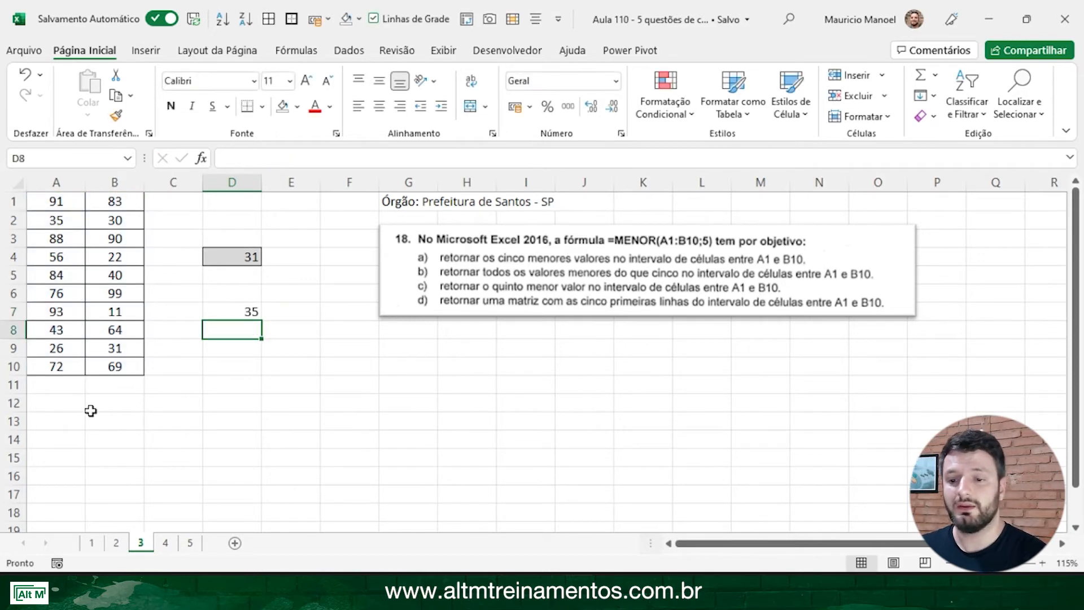
pyautogui.click(251, 311)
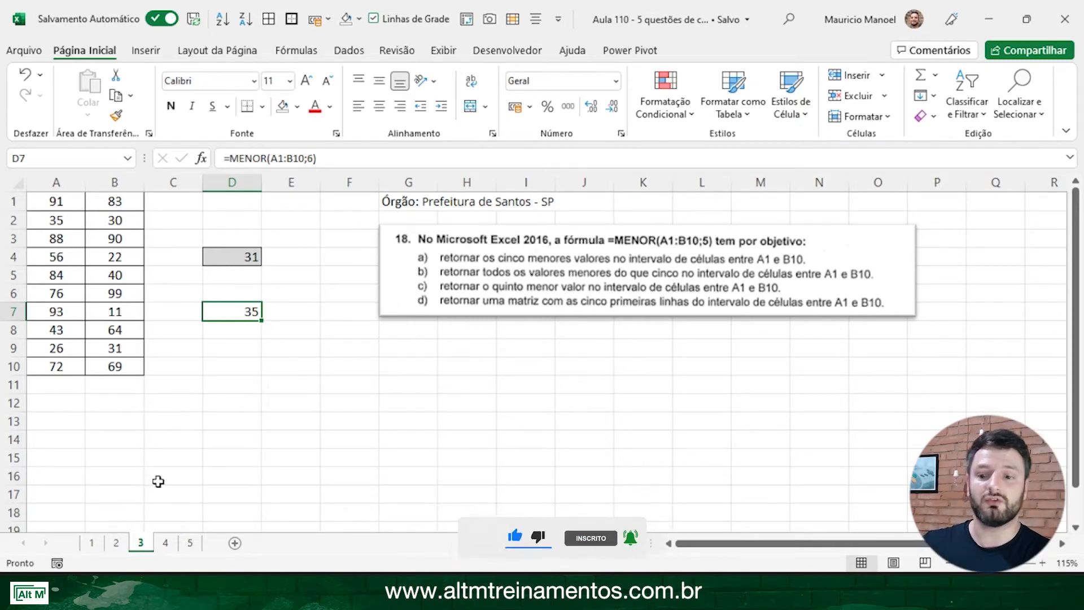
# Step: On sheet 4, move the question 16 image below the Cidade table and mark the city rows with the green annotation pen
pyautogui.click(170, 543)
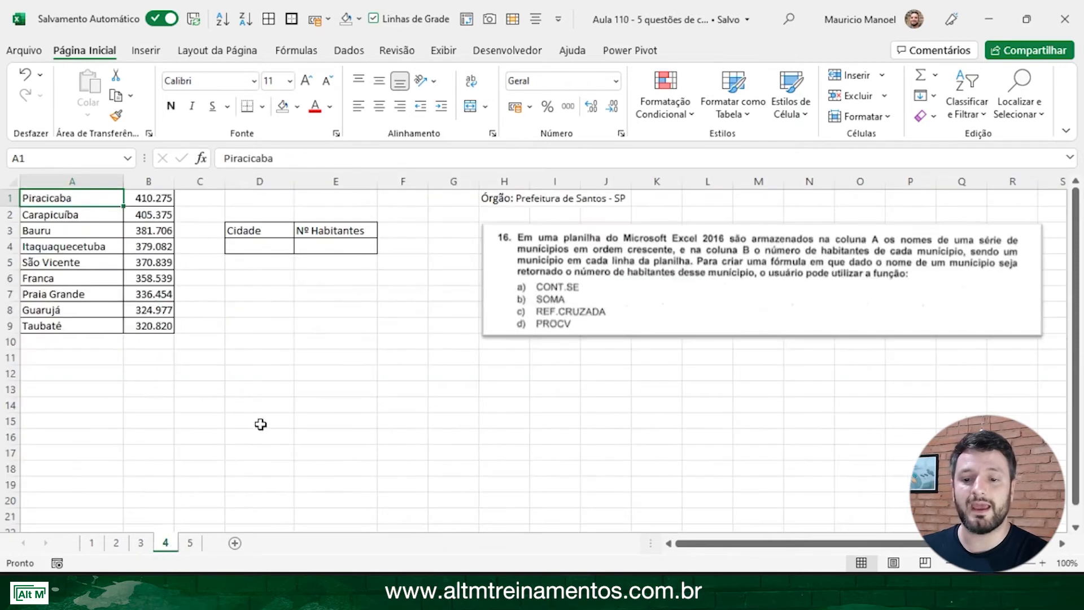
pyautogui.moveTo(638, 249); pyautogui.dragTo(378, 296)
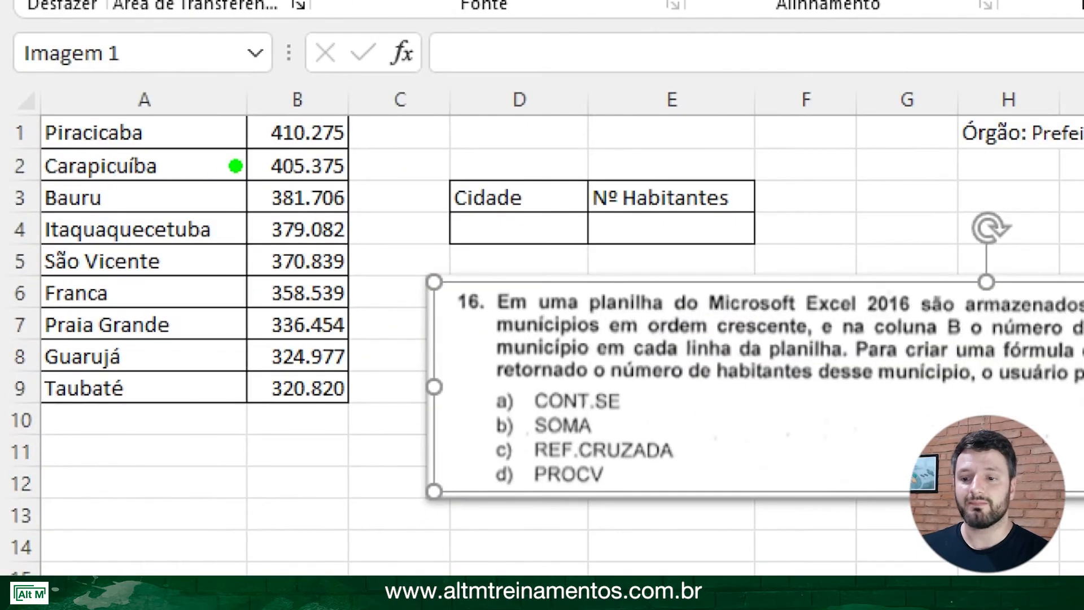
pyautogui.moveTo(20, 256); pyautogui.dragTo(26, 375)
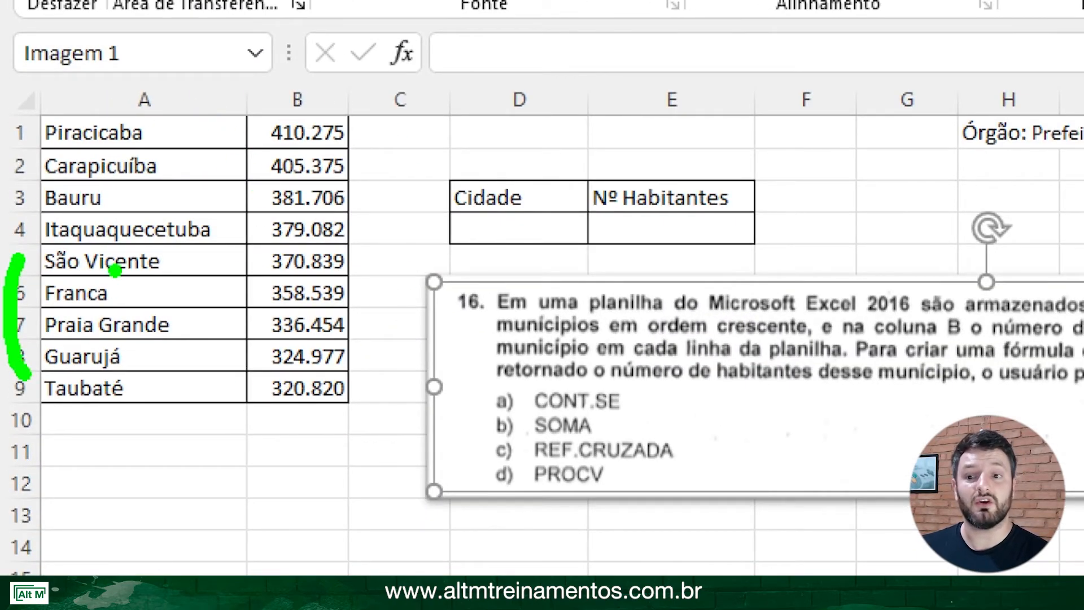
pyautogui.press('Escape')
# Step: Sort the municipality list in ascending order by column A, marking the sort command with the green pen, and highlight A1:A9 and B1:B9
pyautogui.click(126, 230)
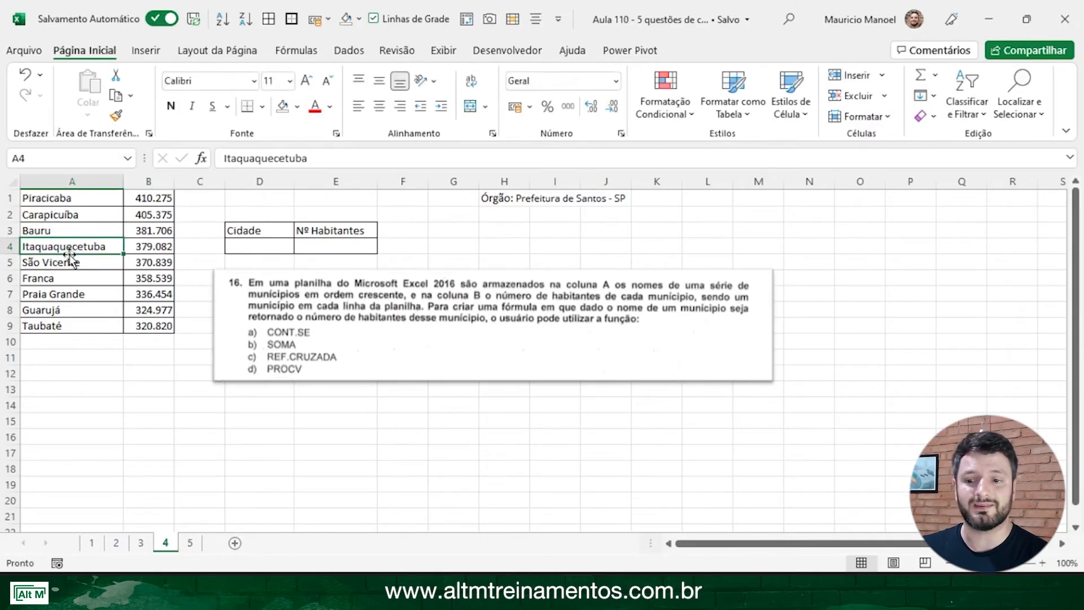
pyautogui.click(351, 51)
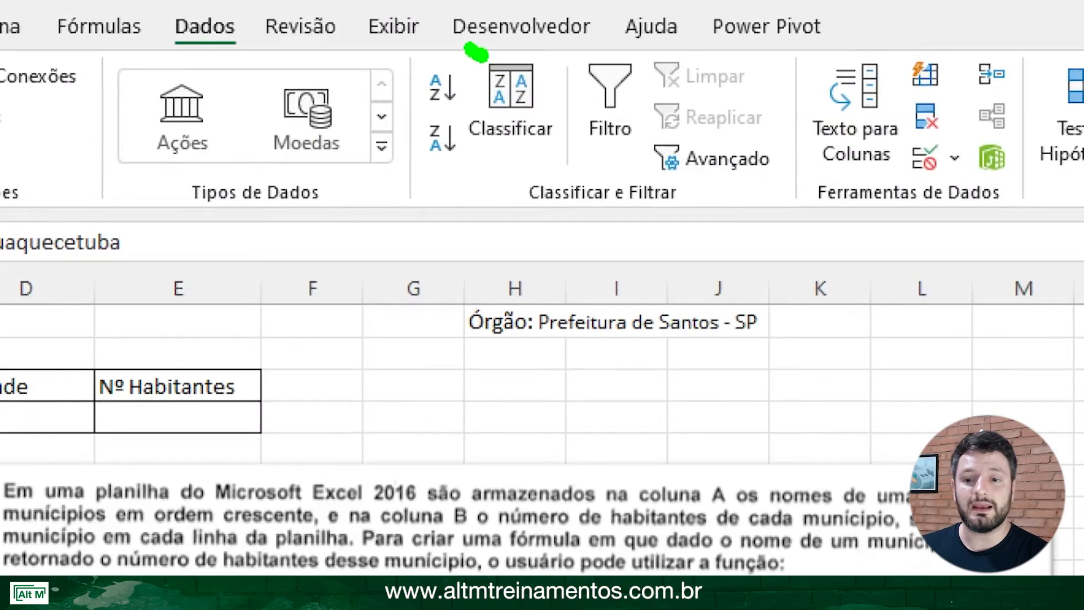
pyautogui.moveTo(487, 63)
pyautogui.mouseDown()
pyautogui.moveTo(444, 90)
pyautogui.moveTo(466, 79)
pyautogui.mouseUp()
pyautogui.press('Escape')
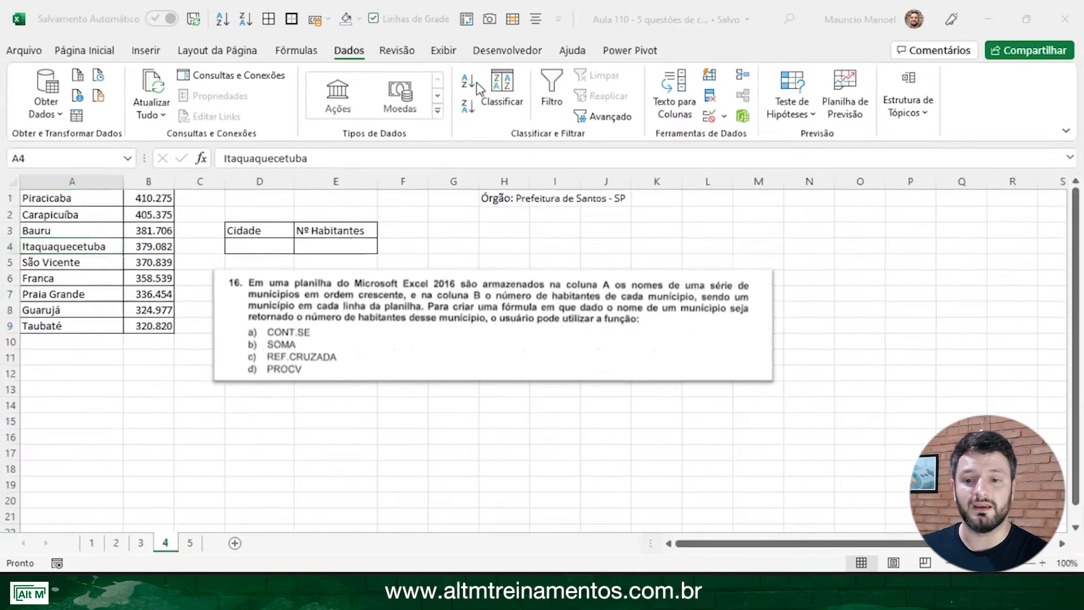
pyautogui.click(473, 84)
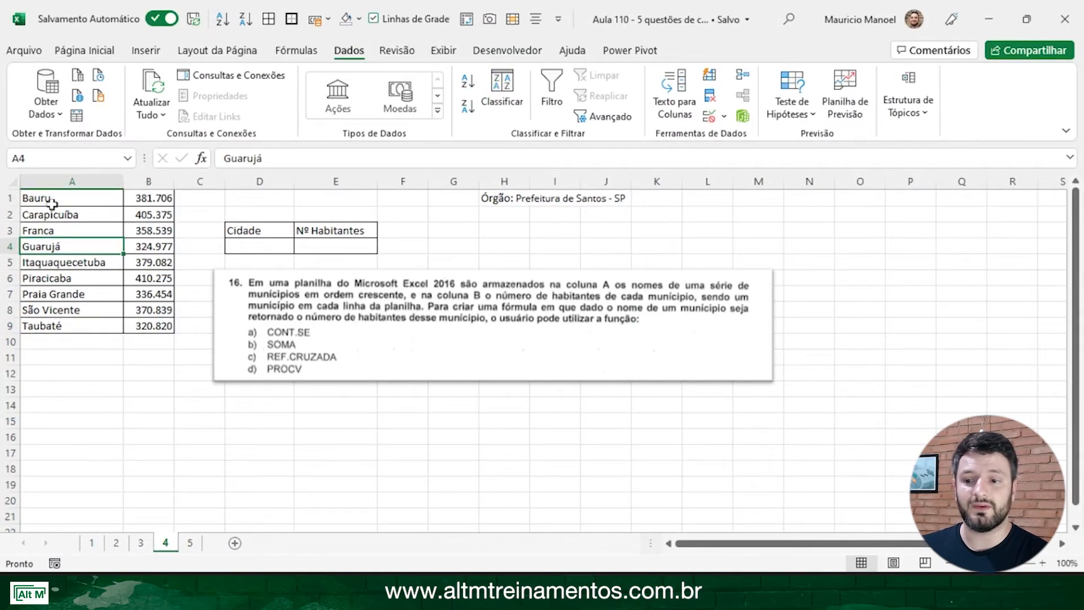
pyautogui.moveTo(50, 200); pyautogui.dragTo(49, 325)
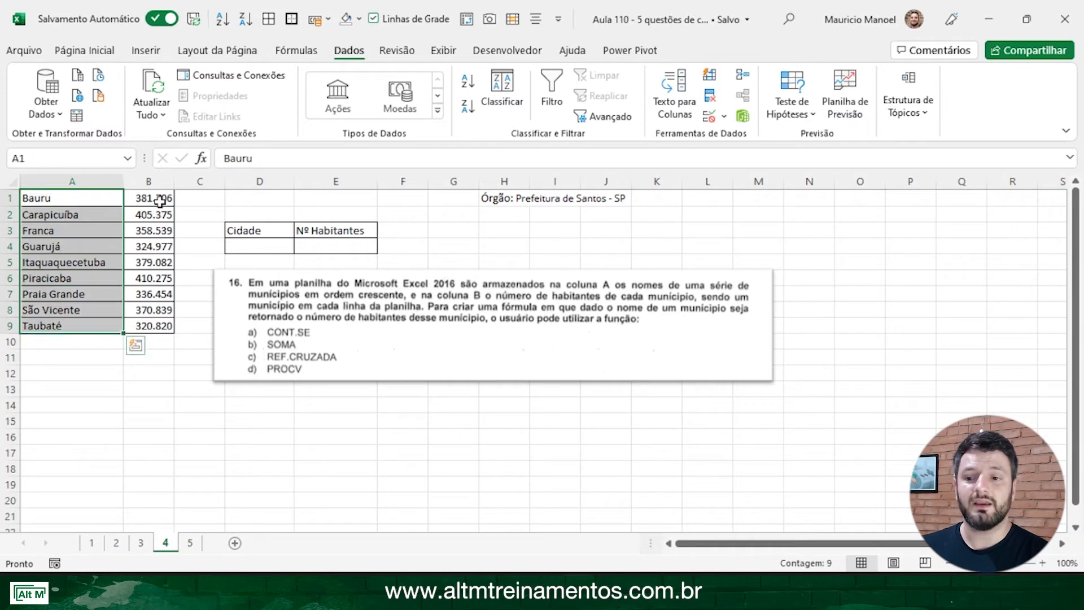
pyautogui.moveTo(152, 200); pyautogui.dragTo(151, 322)
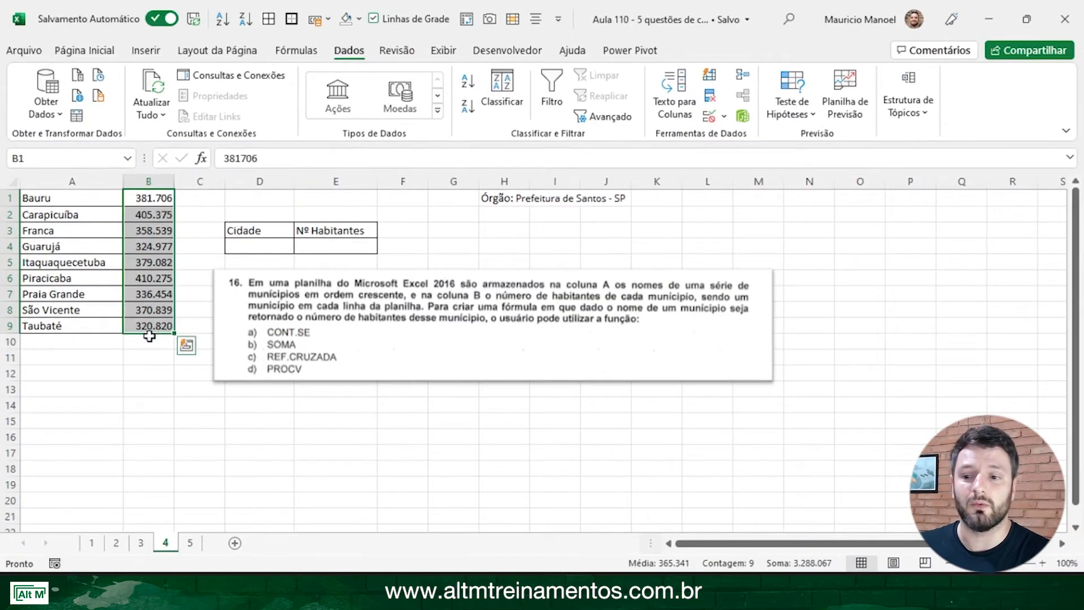
# Step: Enter the formula =SOMA(B1:B9) in cell B10 below the population column
pyautogui.click(149, 337)
pyautogui.write('=som')
pyautogui.press('Tab')
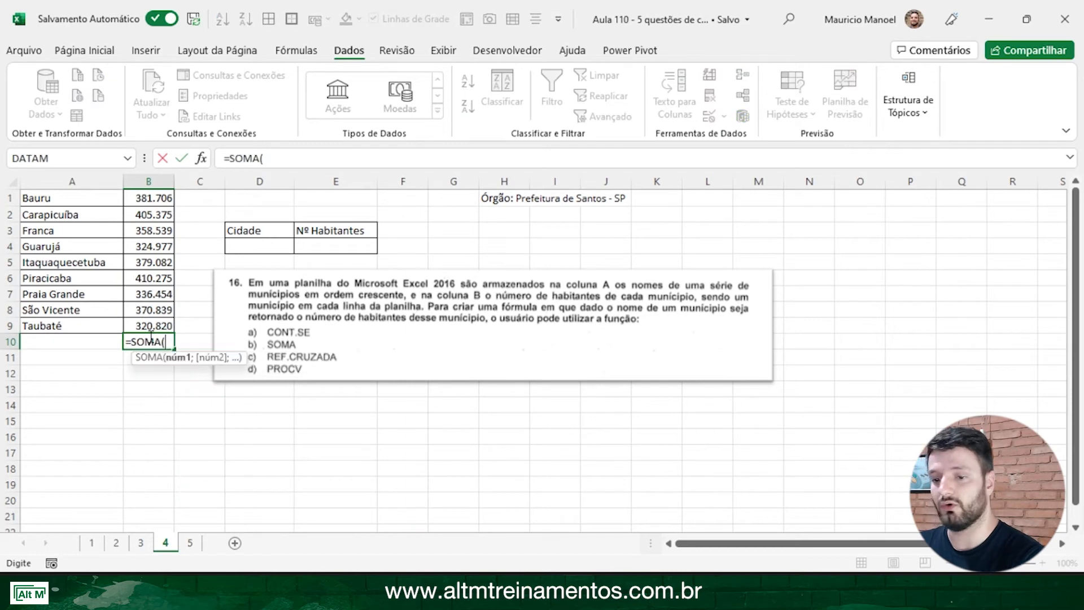
pyautogui.moveTo(164, 196); pyautogui.dragTo(153, 321)
pyautogui.write(')')
pyautogui.press('Return')
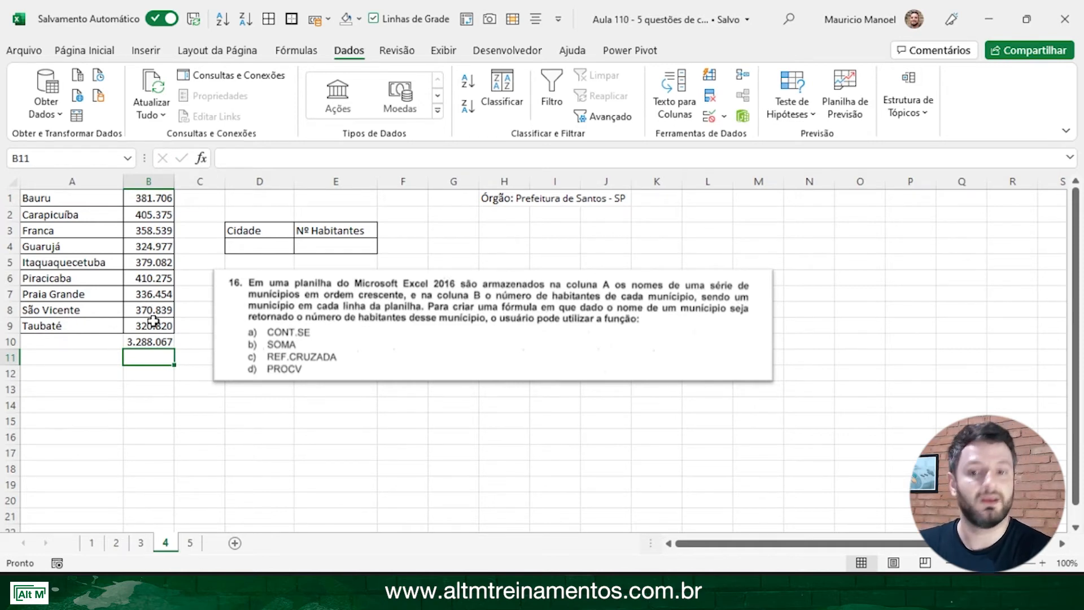
# Step: Replace the formula in cell B10 with =ref and mark the REF.CRUZADA option in question 16 with the green pen
pyautogui.doubleClick(153, 342)
pyautogui.click(153, 342)
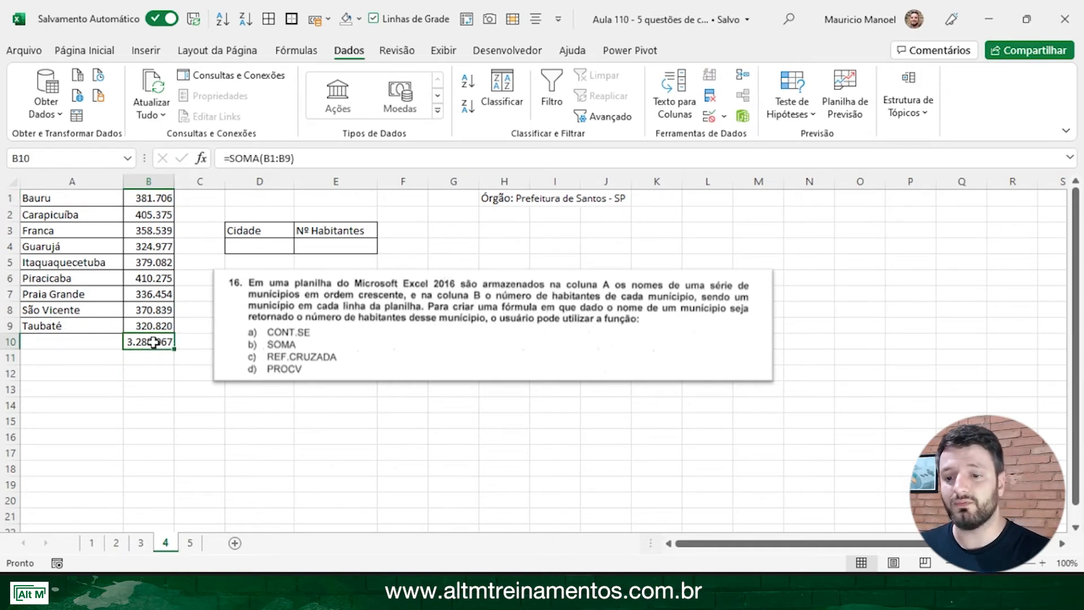
pyautogui.write('=')
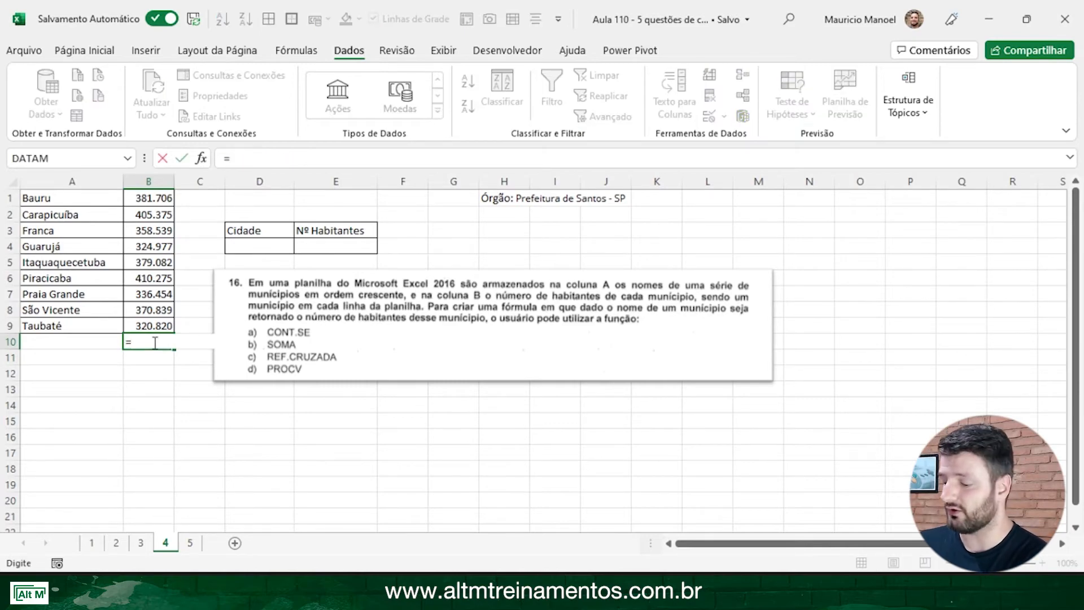
pyautogui.write('ref')
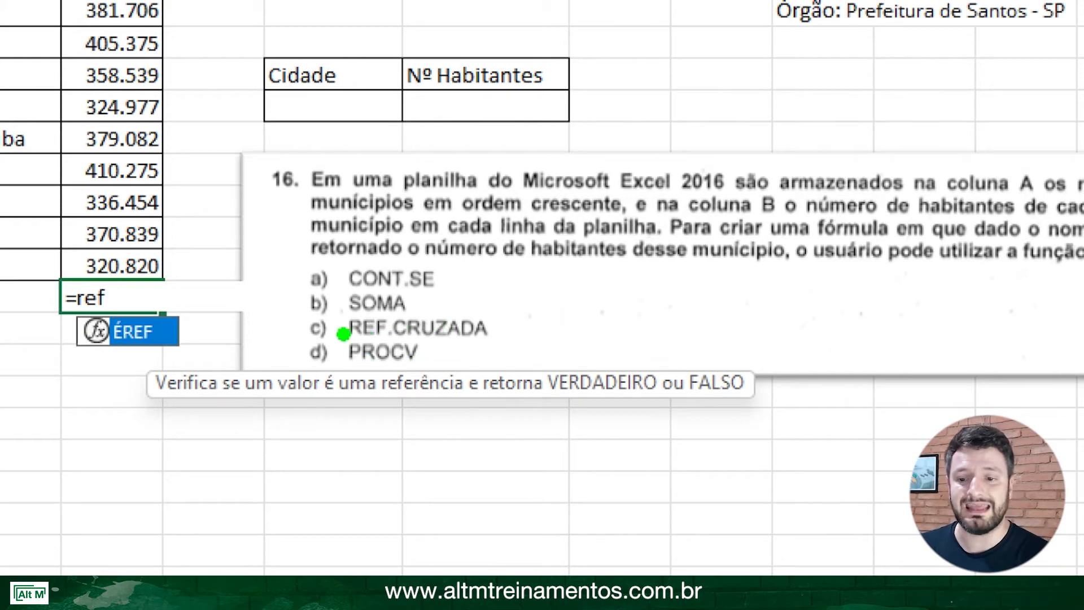
pyautogui.moveTo(343, 332); pyautogui.dragTo(517, 322)
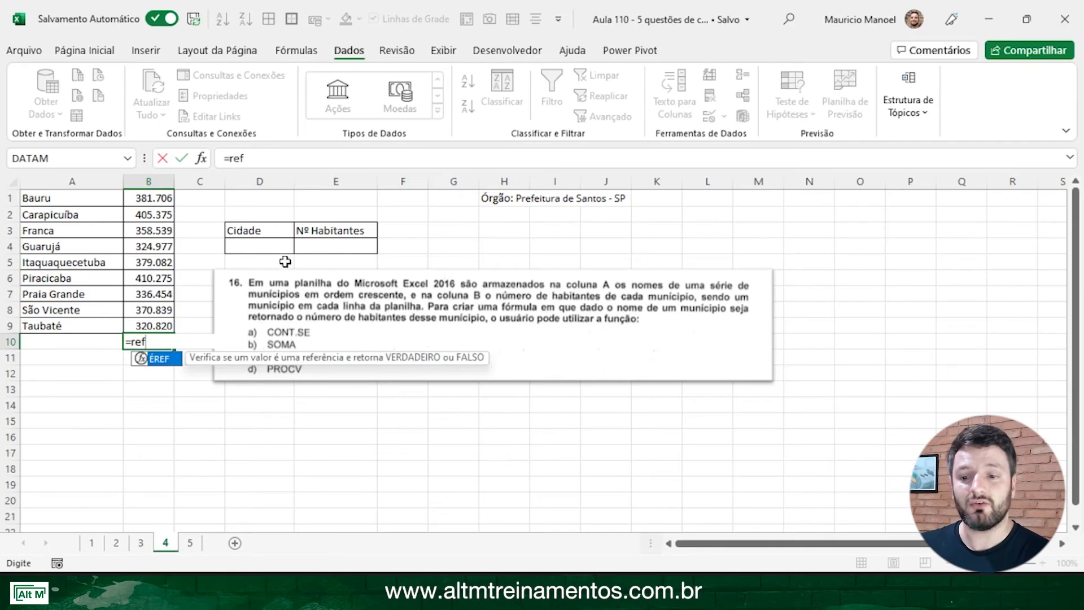
# Step: Enter the formula =PROCV(D4;A:B;2;0) in cell E4 under Nº Habitantes
pyautogui.click(317, 247)
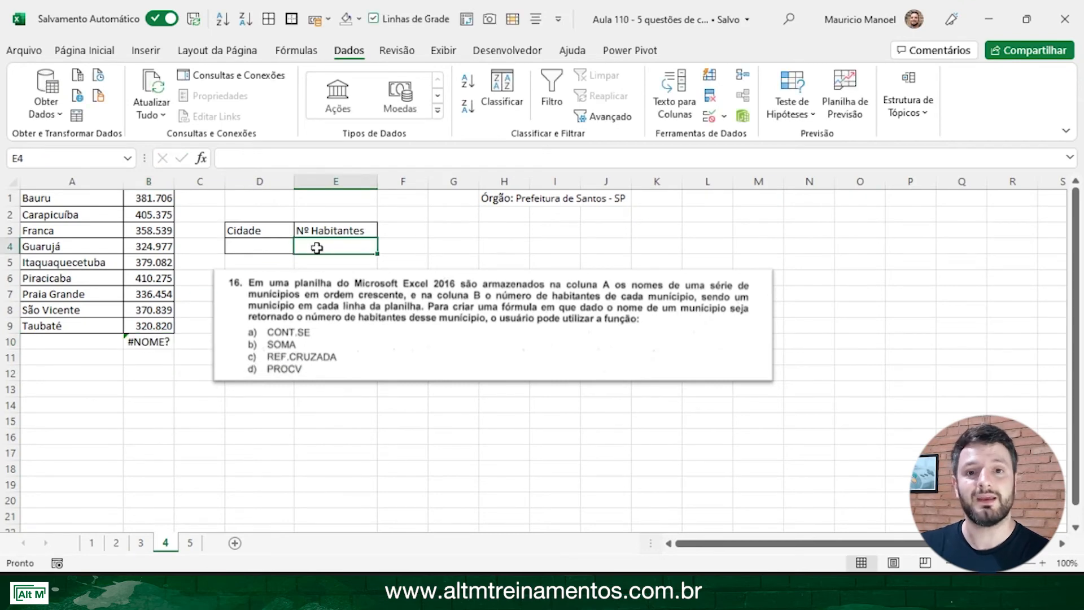
pyautogui.write('=')
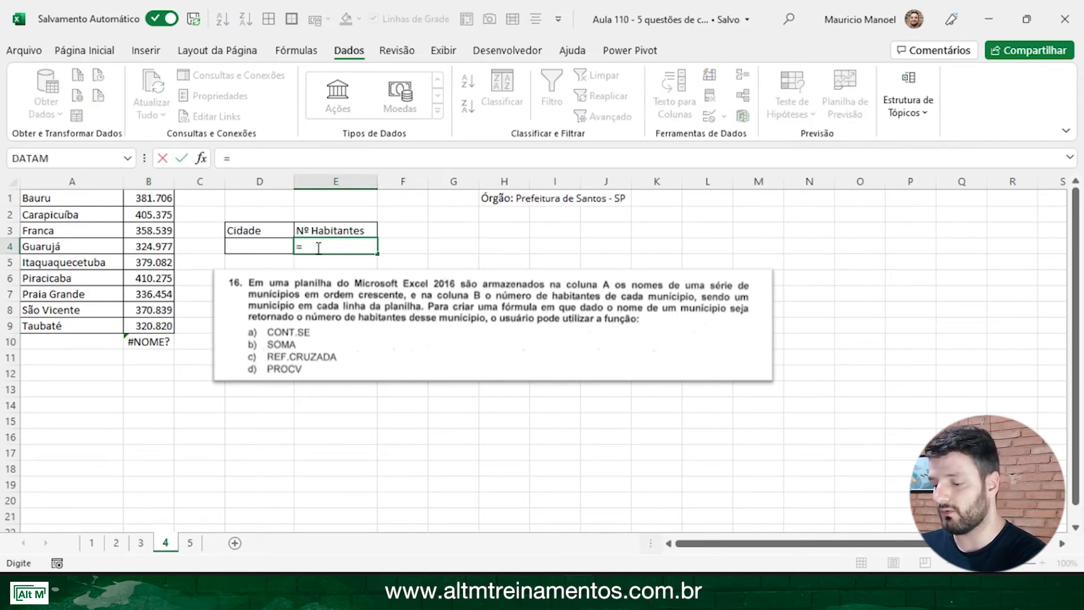
pyautogui.write('procv')
pyautogui.press('Tab')
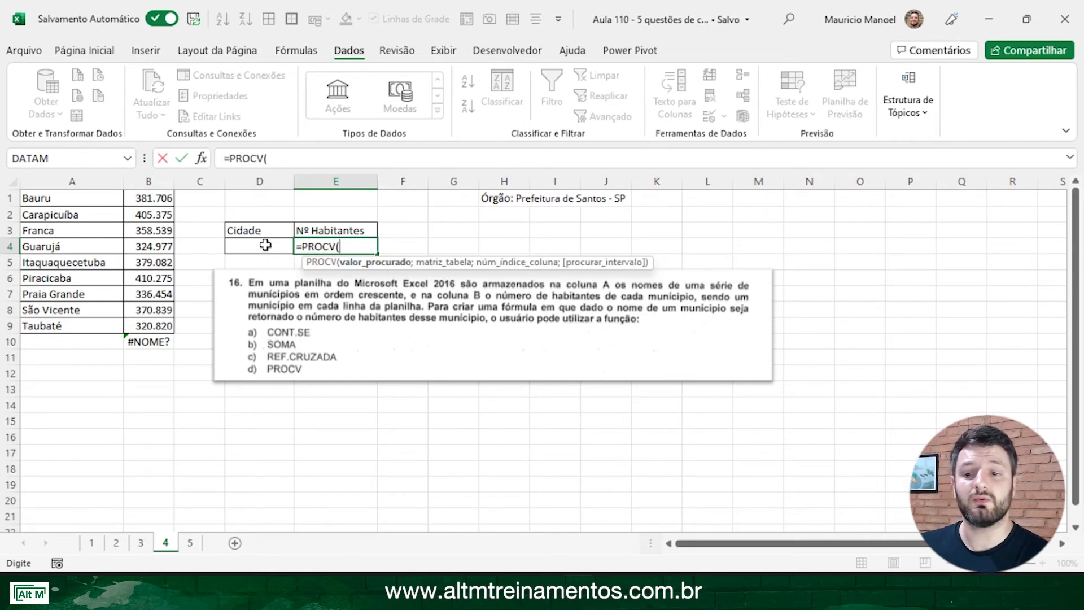
pyautogui.click(241, 249)
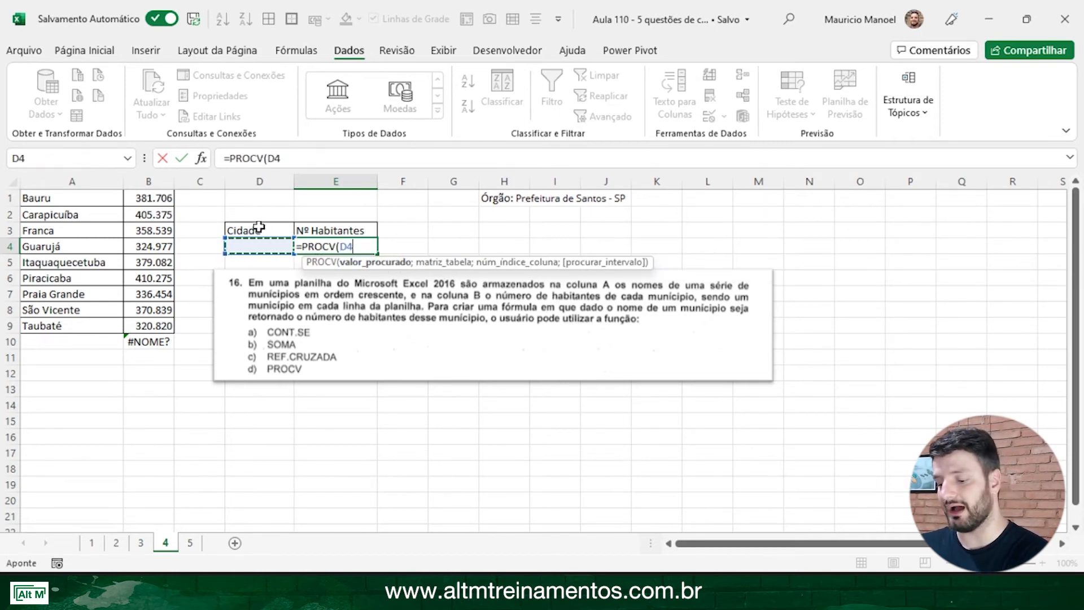
pyautogui.write(';')
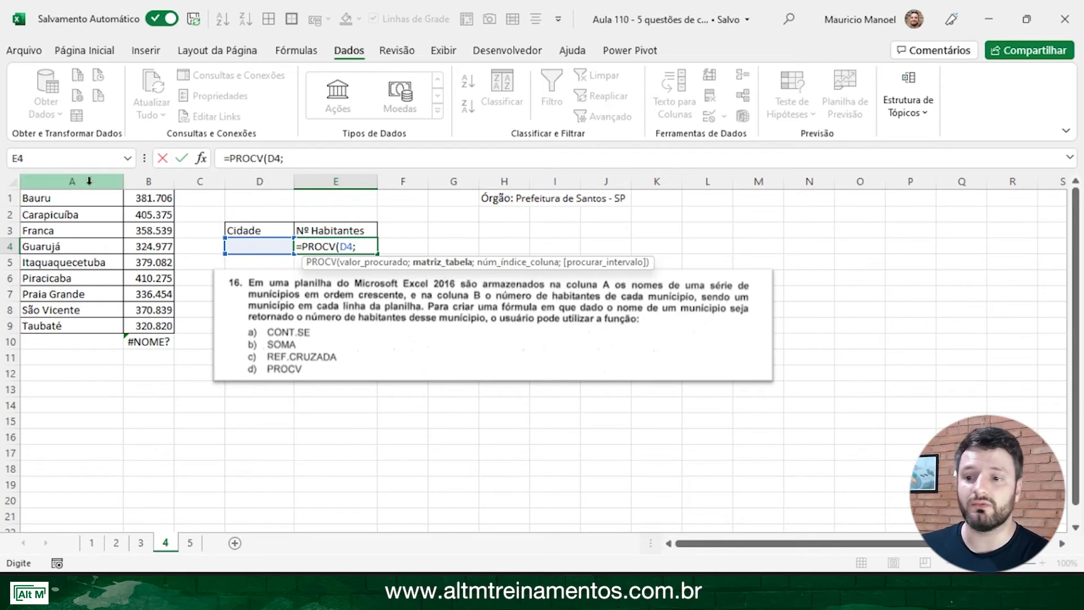
pyautogui.click(105, 182)
pyautogui.moveTo(105, 182); pyautogui.dragTo(156, 181)
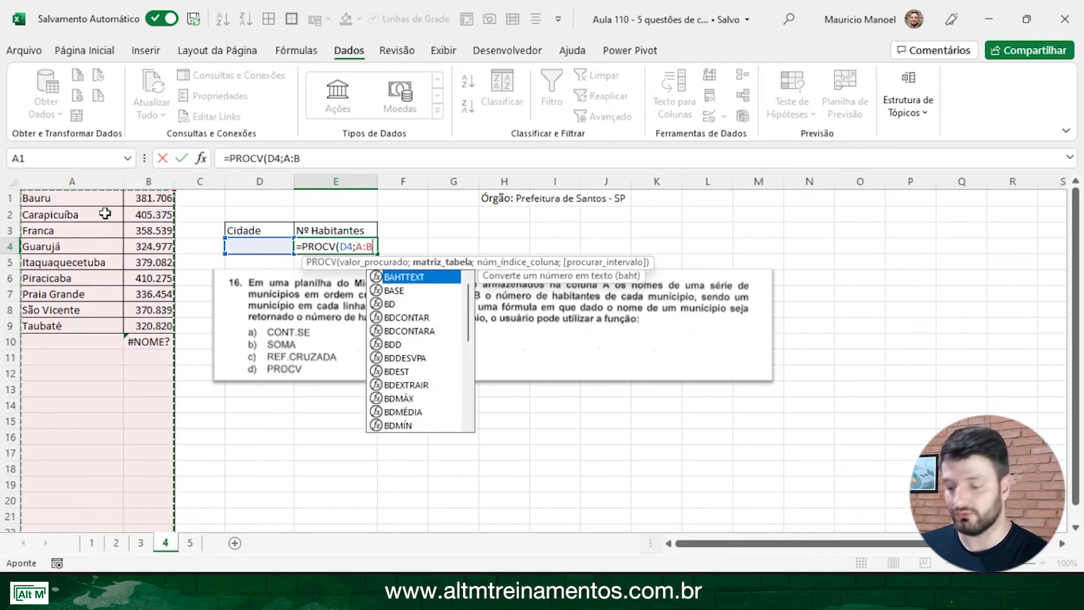
pyautogui.write(';')
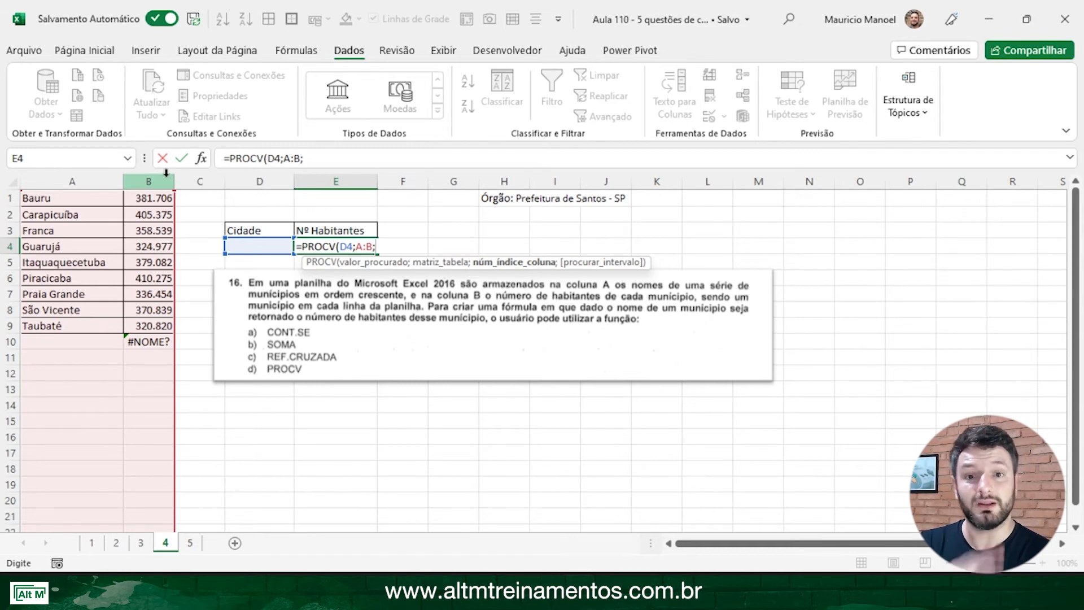
pyautogui.write('2')
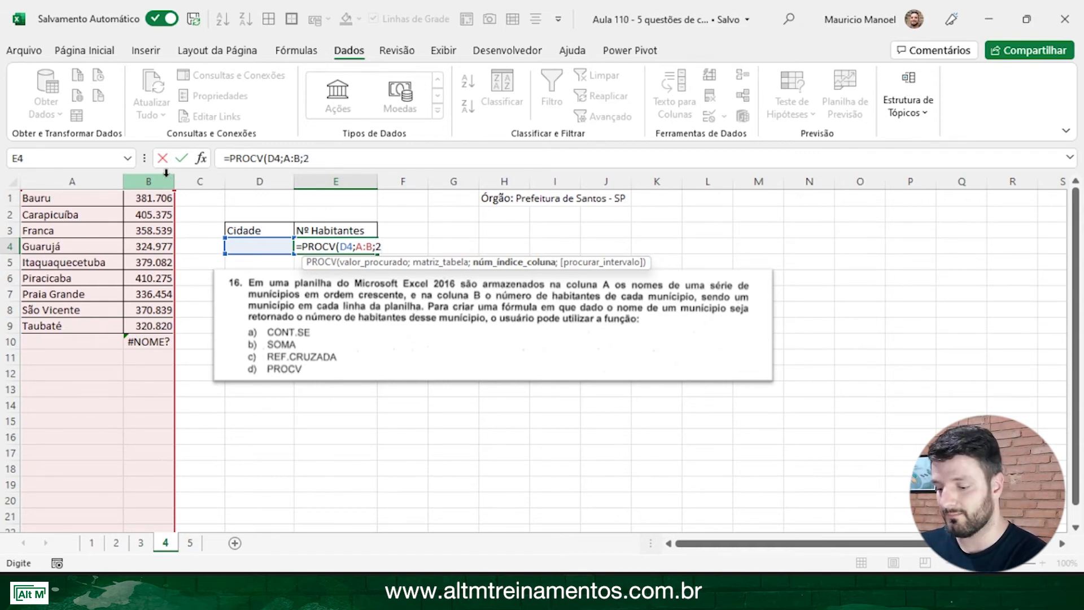
pyautogui.write(';0)')
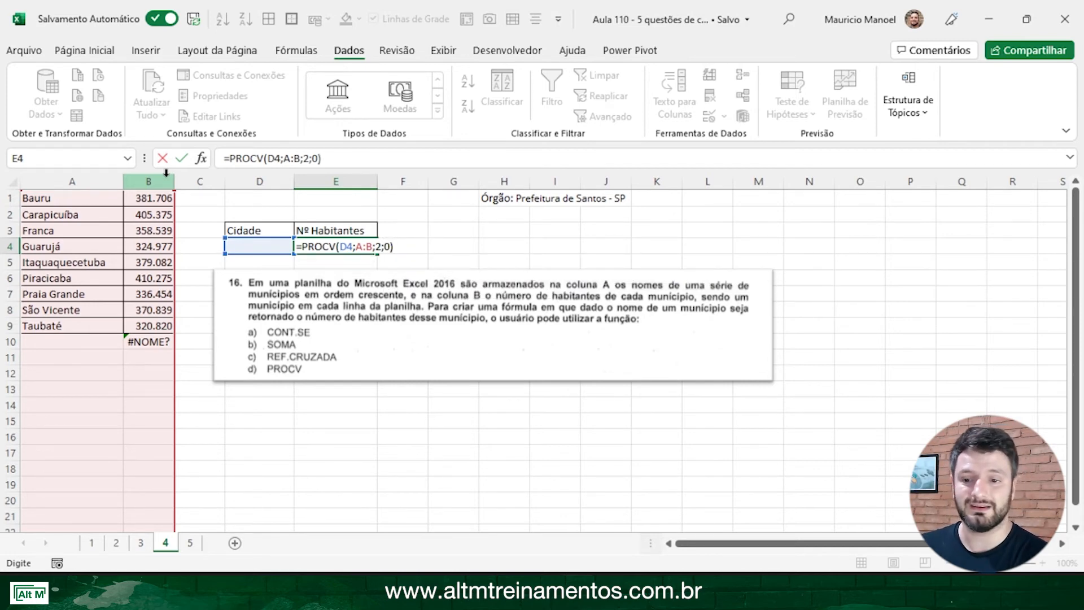
pyautogui.press('Return')
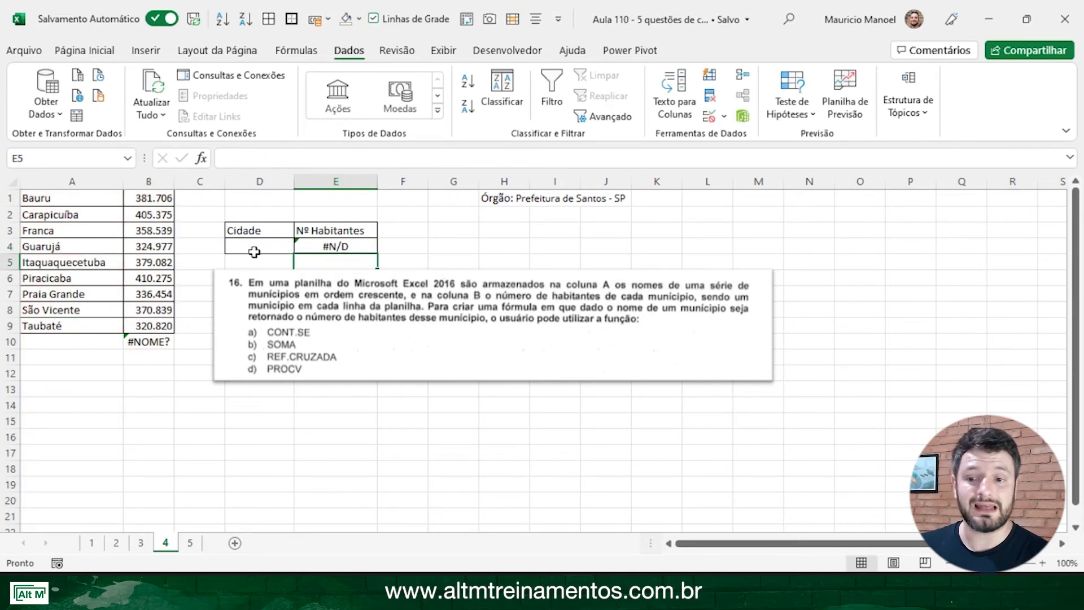
# Step: Enter Bauru as the city in cell D4 and select cell E4 to view its lookup formula
pyautogui.click(253, 252)
pyautogui.write('Baur')
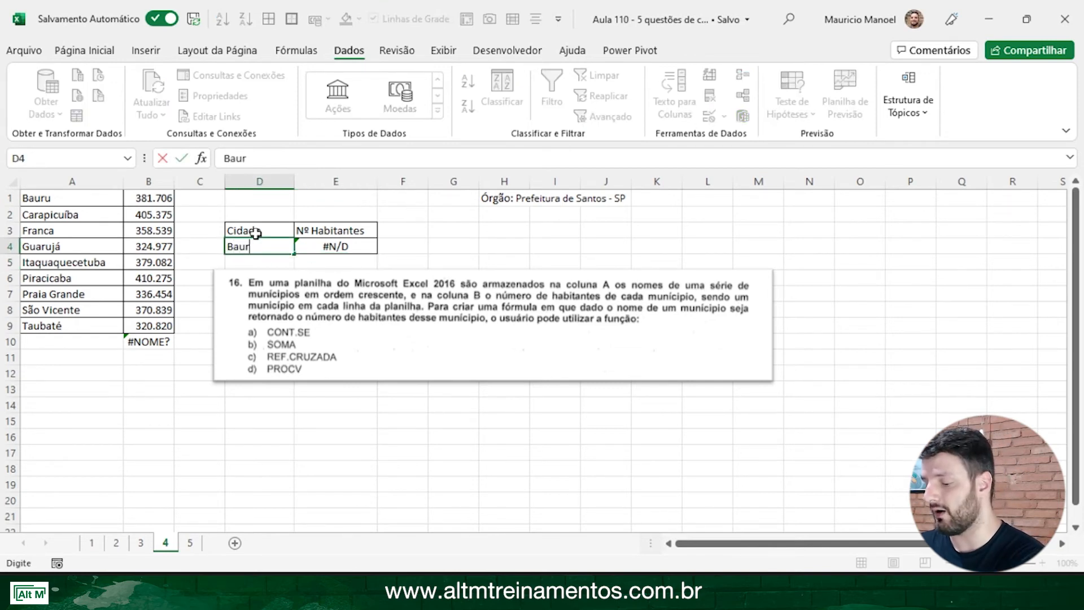
pyautogui.write('u')
pyautogui.press('Return')
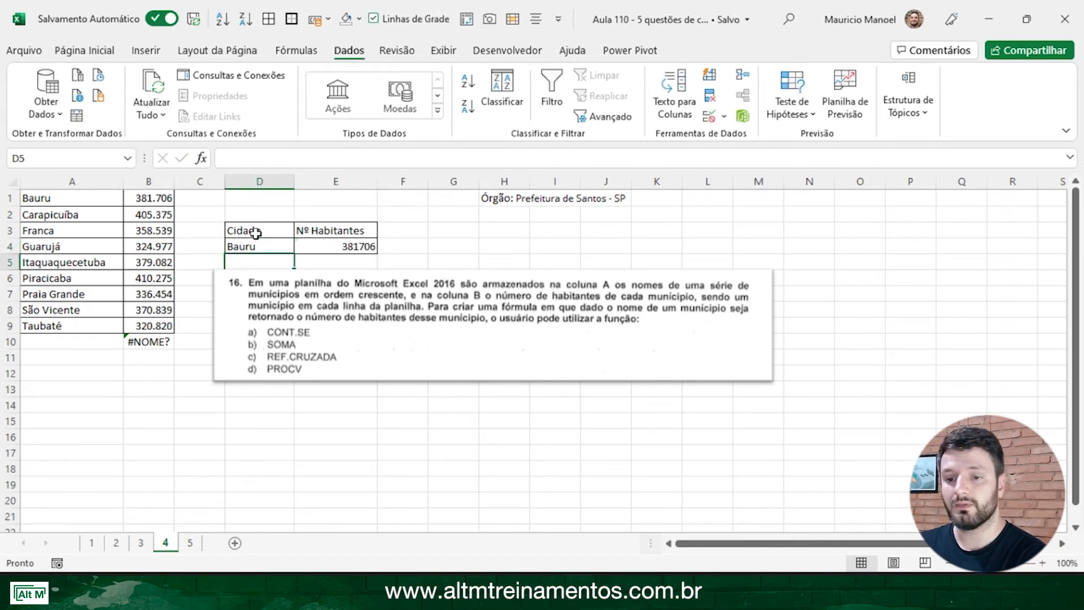
pyautogui.click(342, 248)
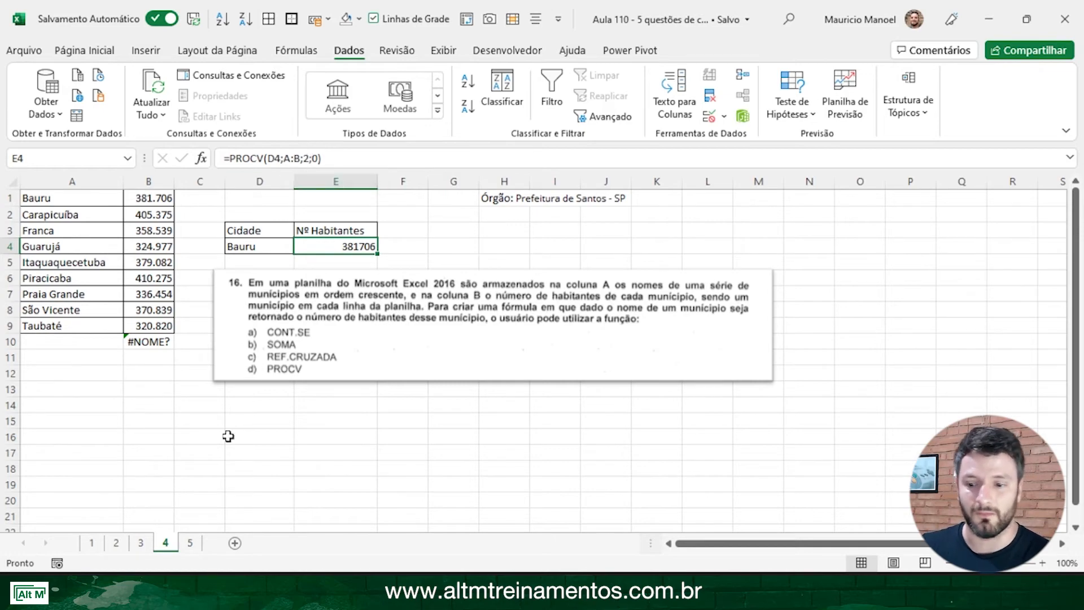
# Step: Open sheet 5, select cell A9 and jump to the last used cell of the sheet
pyautogui.click(196, 548)
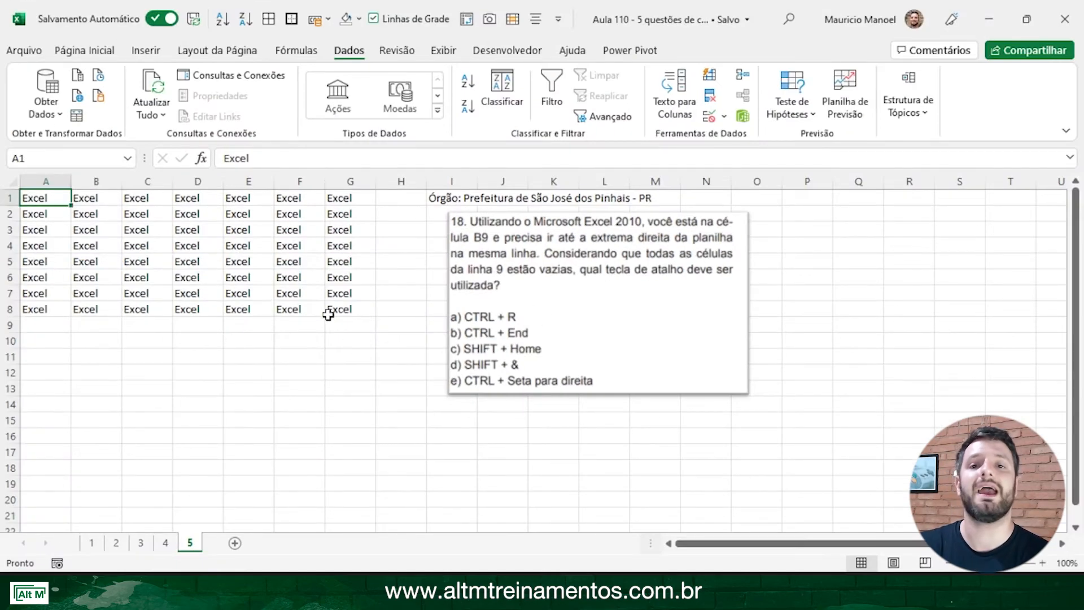
pyautogui.click(132, 240)
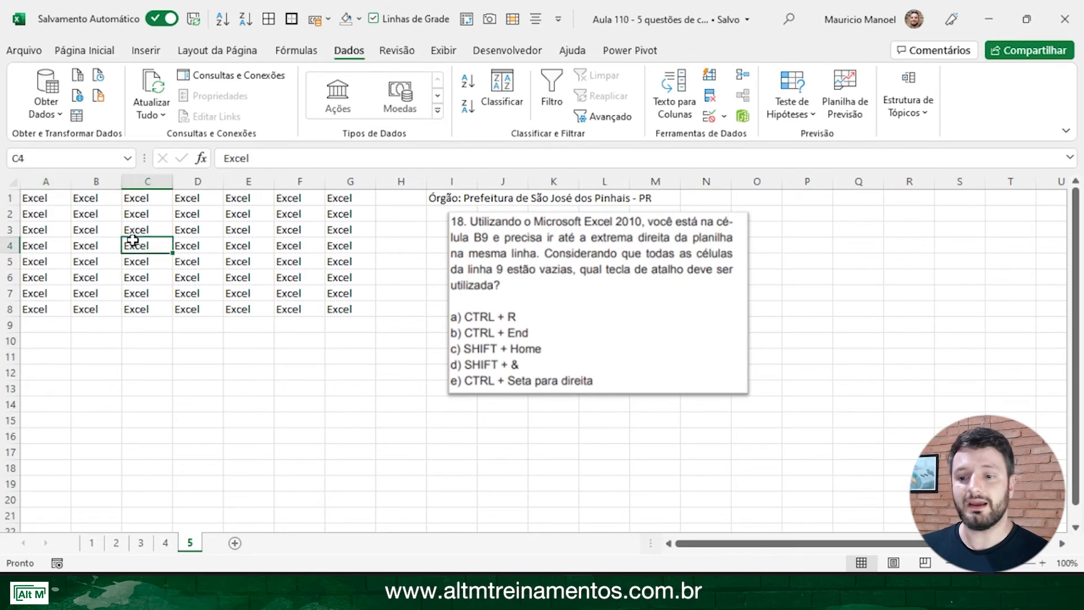
pyautogui.click(45, 327)
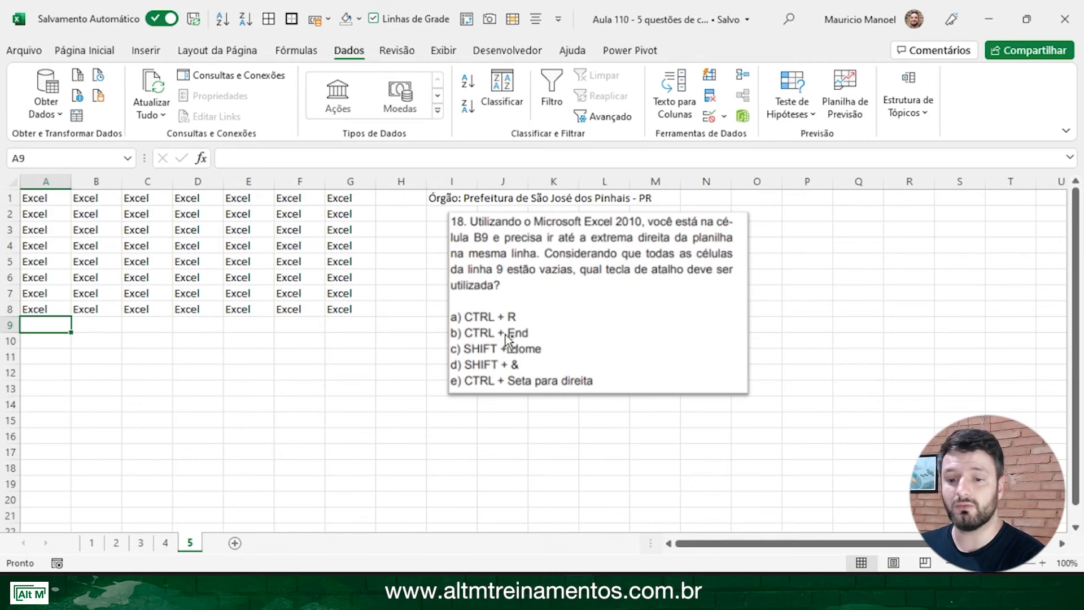
pyautogui.hotkey('ctrl', 'End')
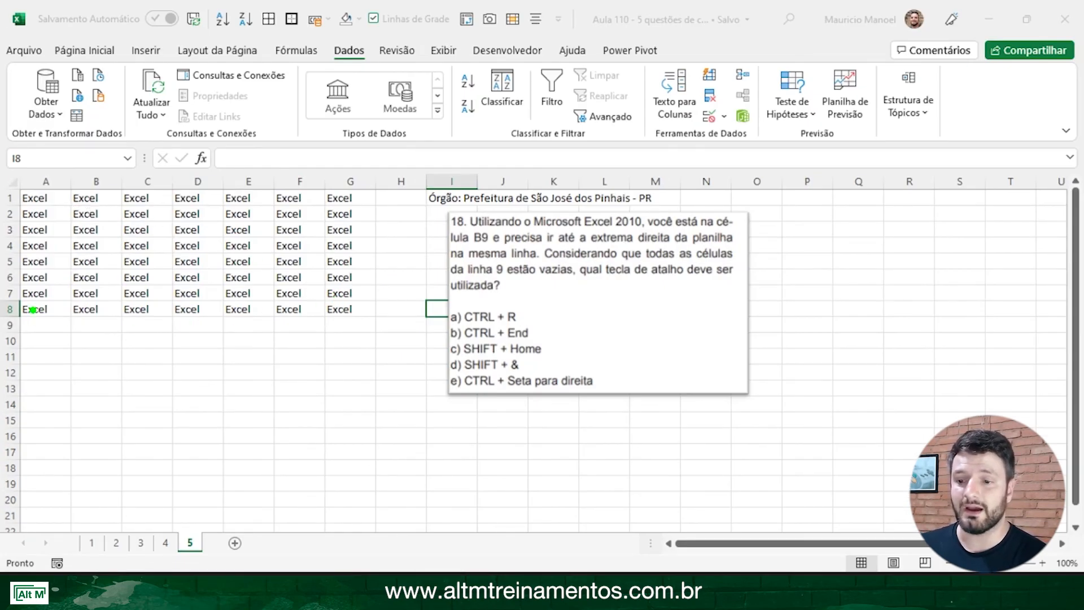
# Step: Mark row 8 from column A to I and column I down to row 8 with the green pen, and clear the marks
pyautogui.moveTo(31, 309)
pyautogui.mouseDown()
pyautogui.moveTo(260, 294)
pyautogui.moveTo(433, 310)
pyautogui.mouseUp()
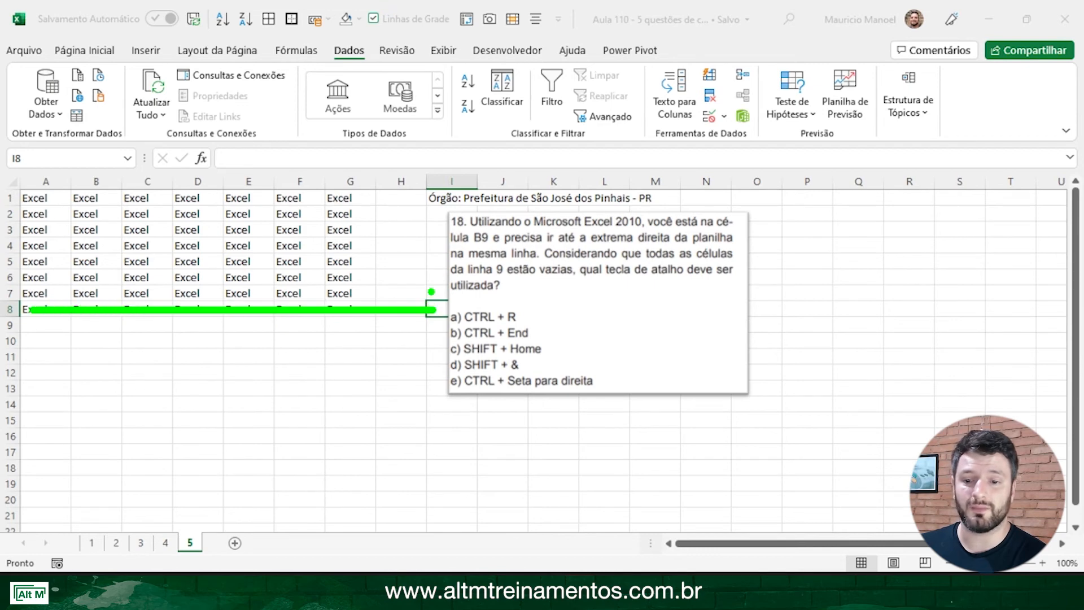
pyautogui.moveTo(443, 200); pyautogui.dragTo(443, 305)
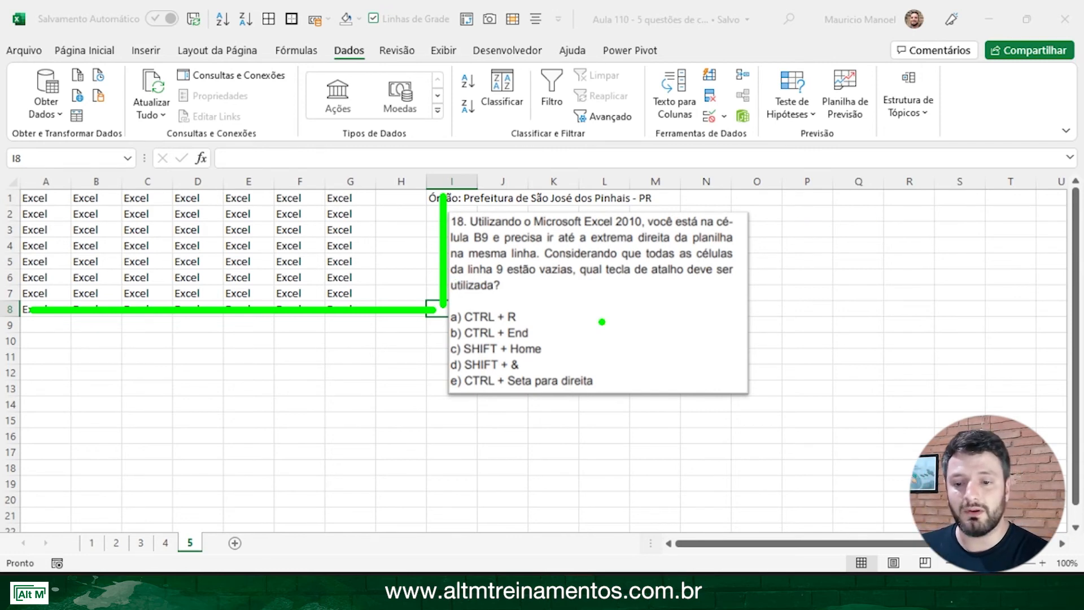
pyautogui.press('Escape')
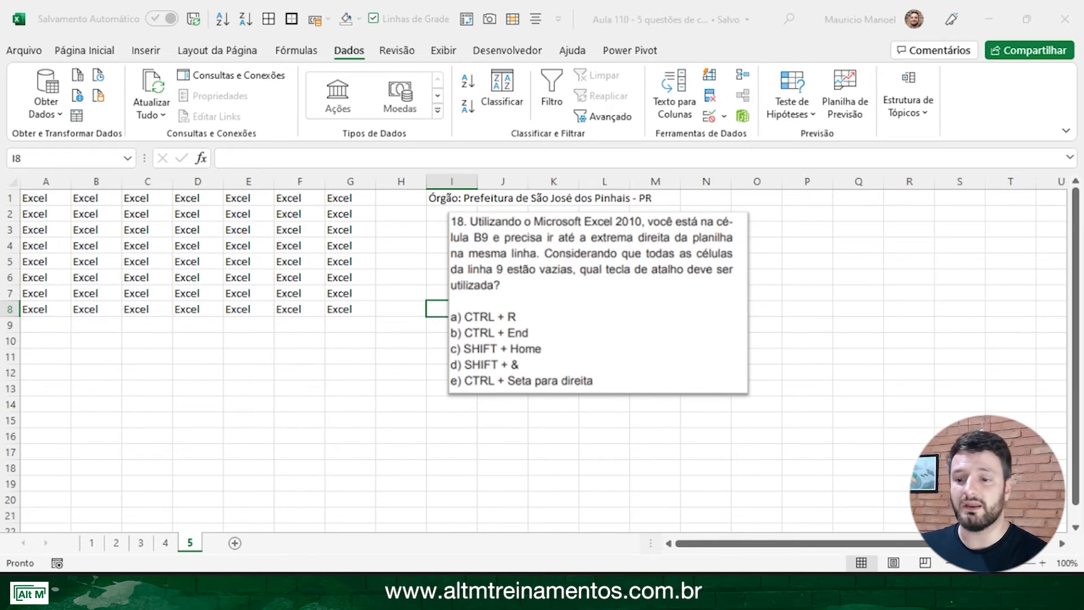
# Step: Move the selection from cell A9 up to A8, and enter & in cell E11
pyautogui.click(60, 320)
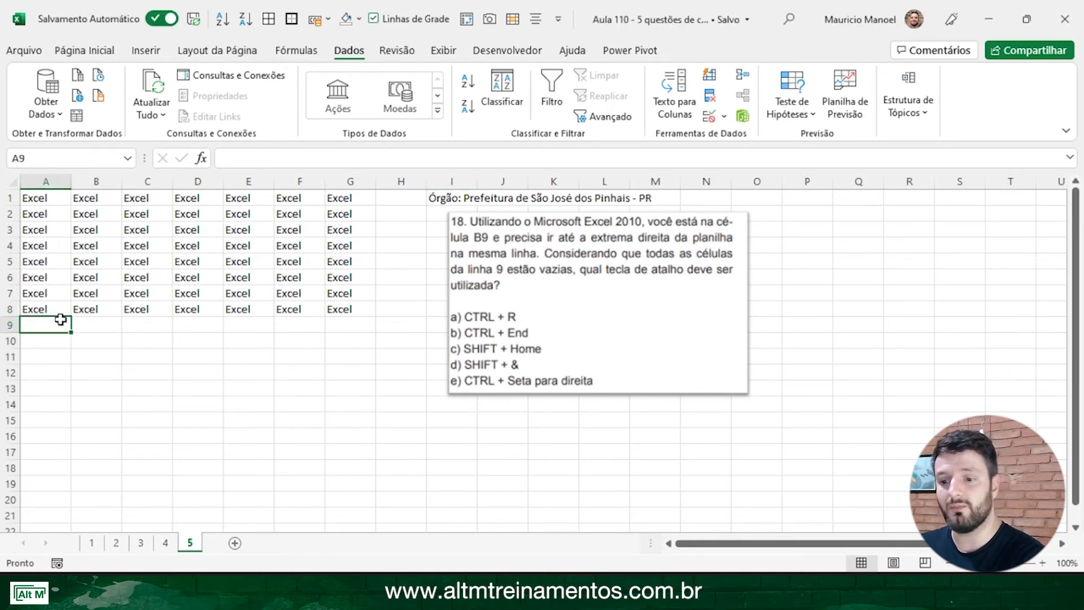
pyautogui.press('Up')
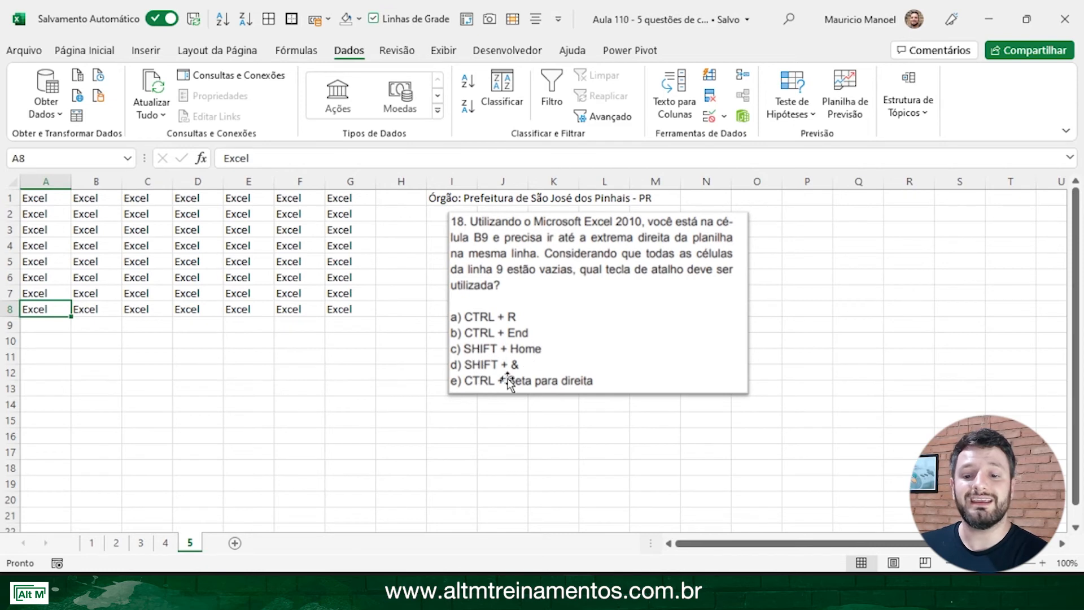
pyautogui.click(244, 352)
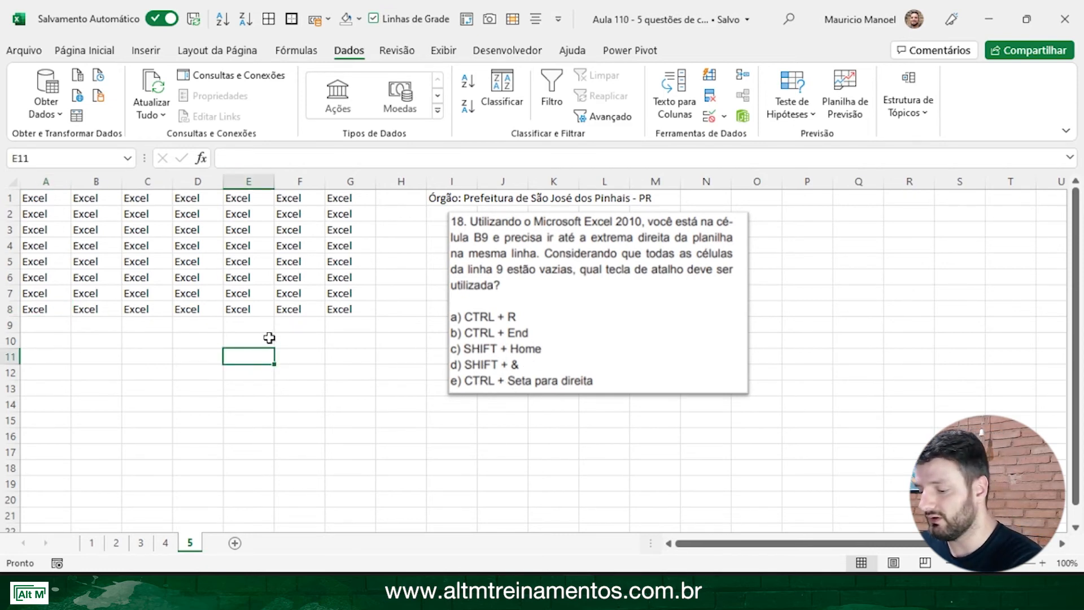
pyautogui.write('&')
pyautogui.press('Return')
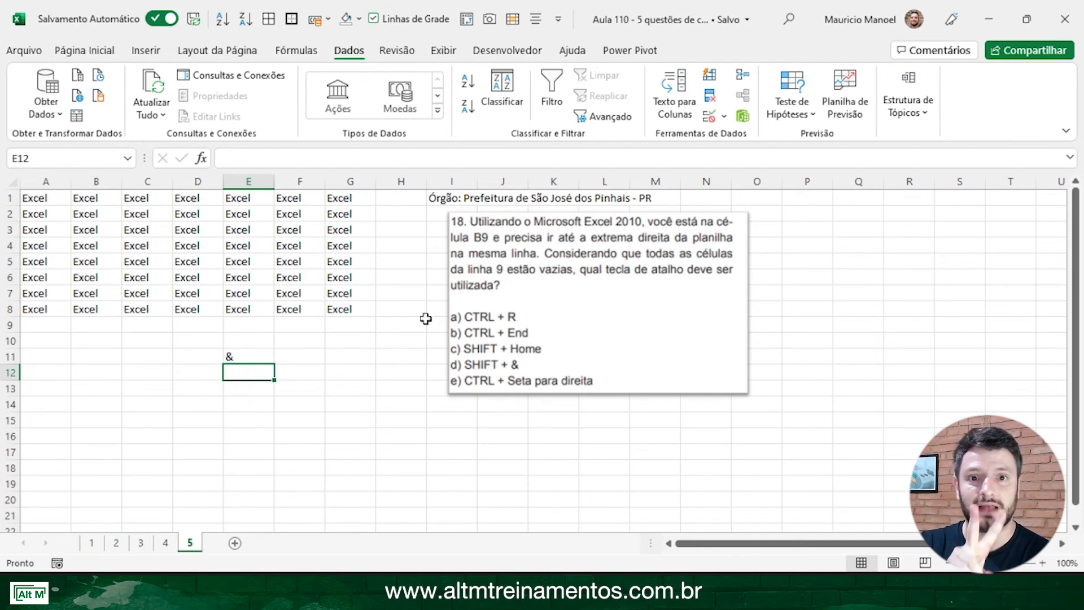
# Step: Enter 1 in cell A11 and a in cell A12
pyautogui.click(231, 356)
pyautogui.click(209, 355)
pyautogui.click(67, 367)
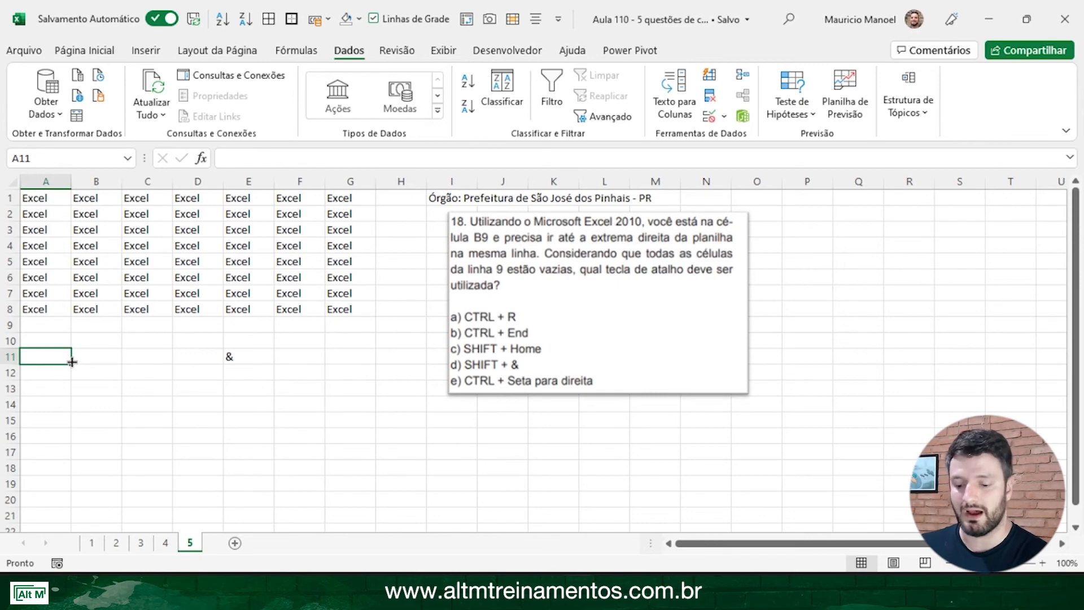
pyautogui.write('a')
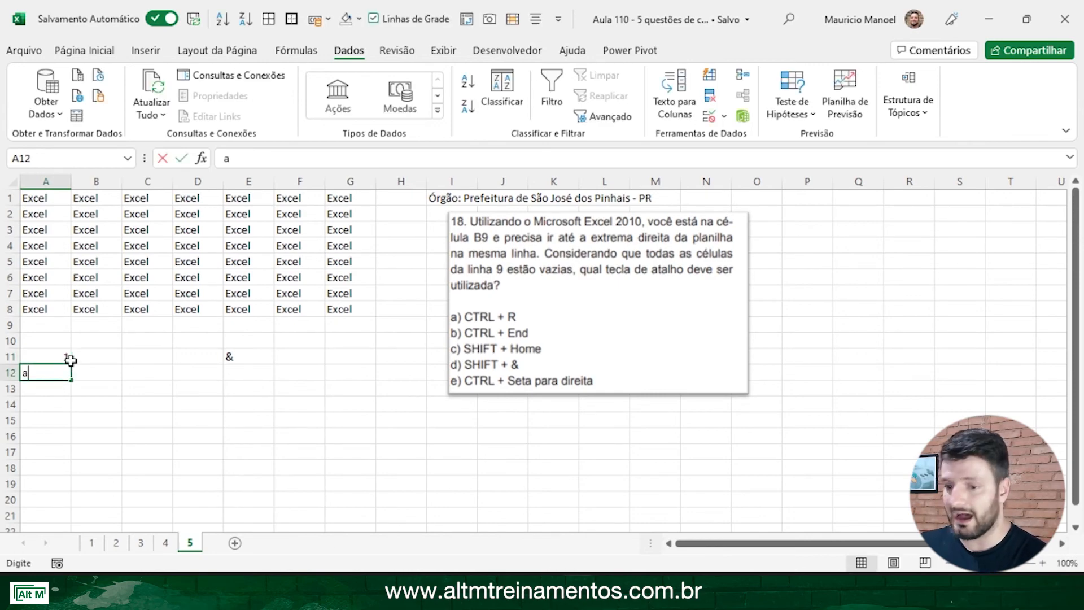
pyautogui.click(163, 382)
# Step: Enter the formula =A11&A12 in cell B12 to concatenate the two values
pyautogui.click(106, 375)
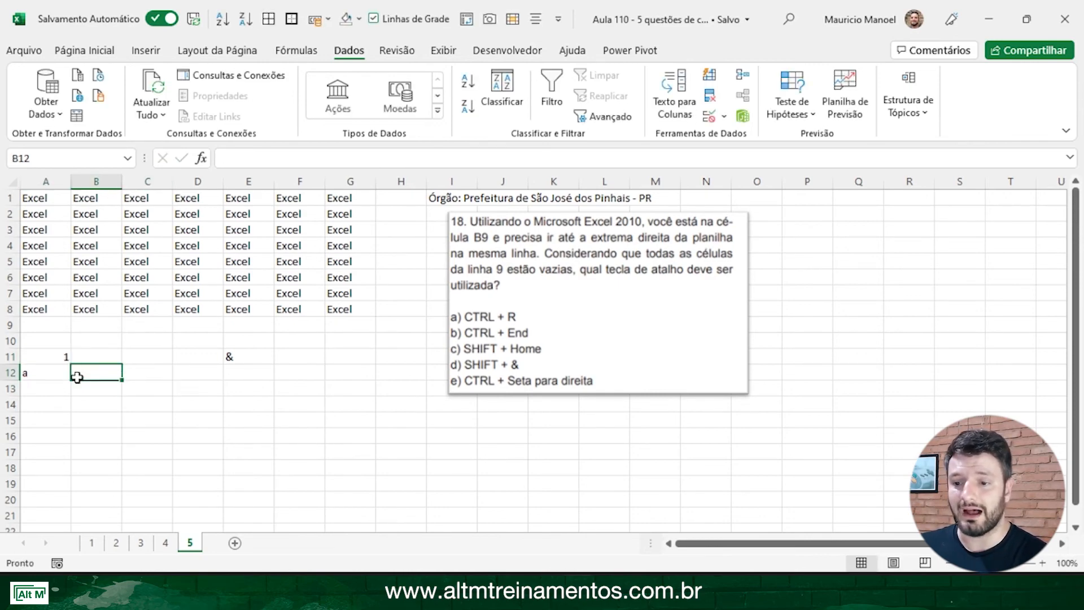
pyautogui.scroll(5, 106, 375)
pyautogui.write('=')
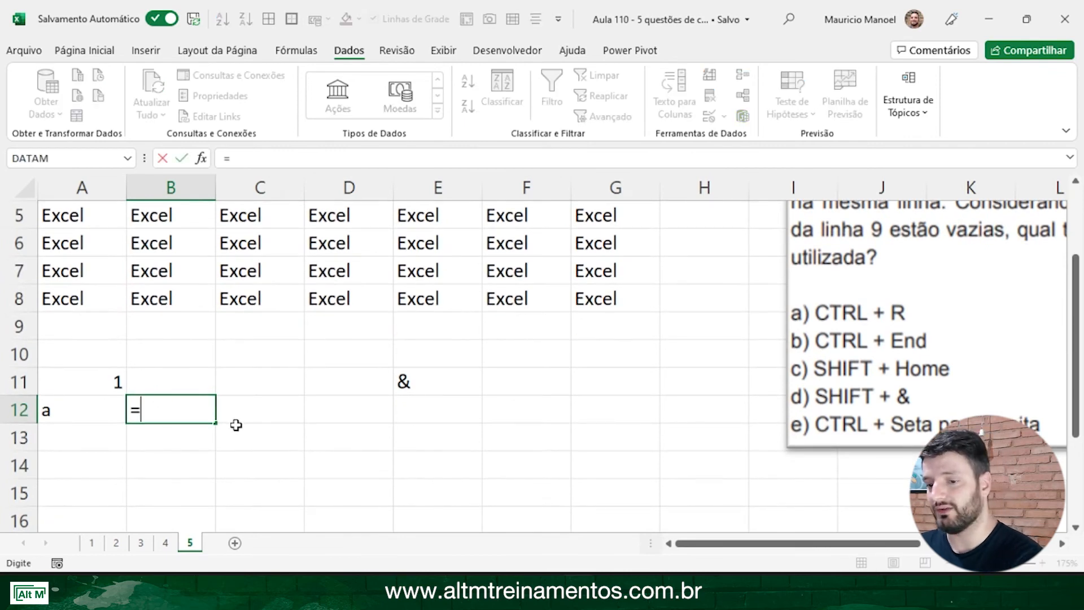
pyautogui.click(60, 383)
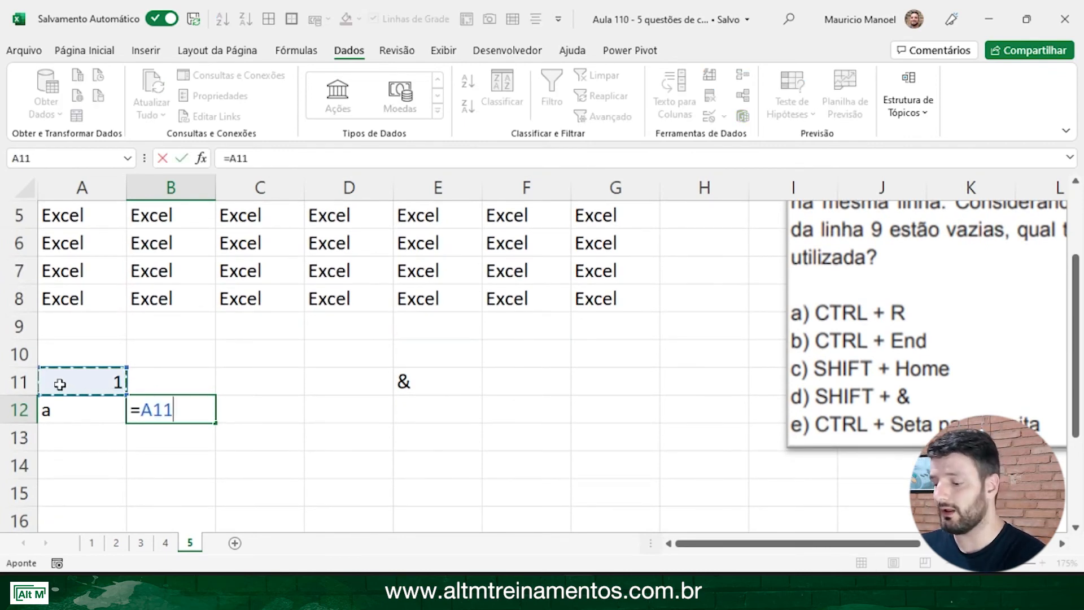
pyautogui.write('&')
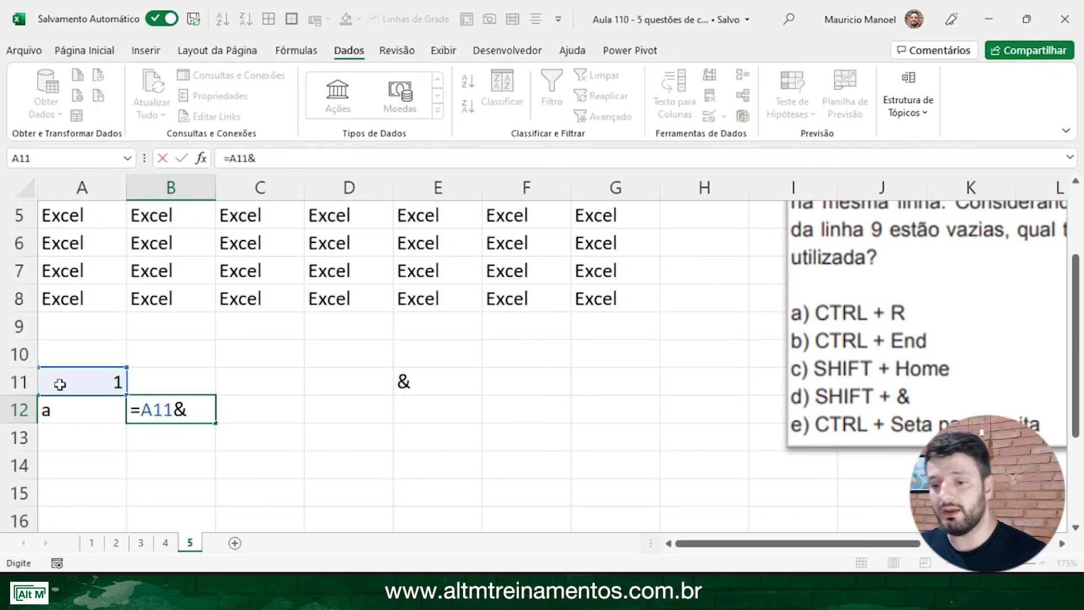
pyautogui.click(76, 403)
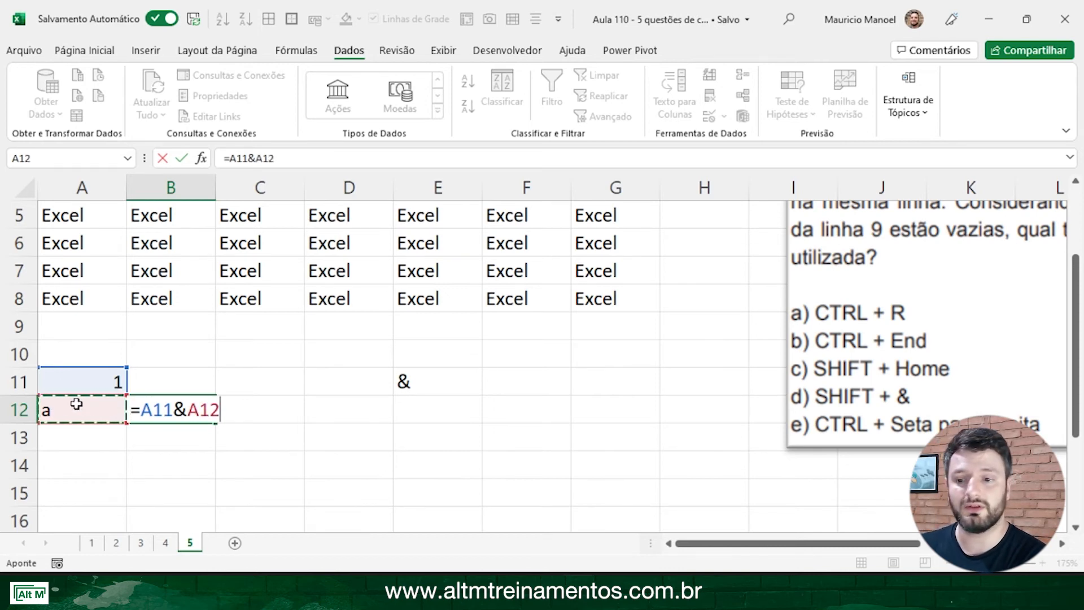
pyautogui.press('Return')
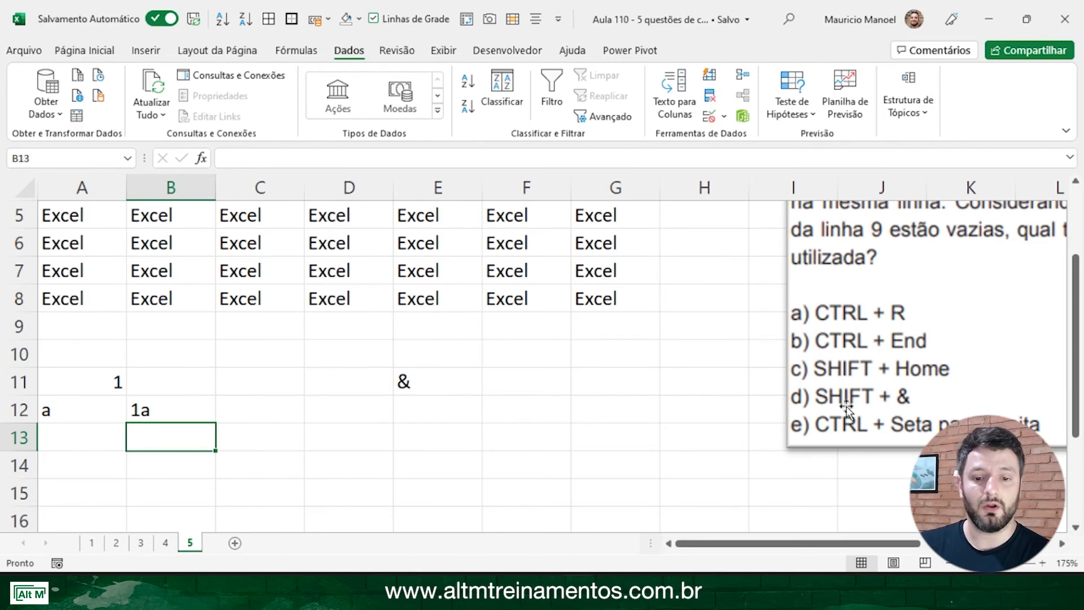
# Step: Clear the contents of the range A11:E13
pyautogui.scroll(-2, 819, 407)
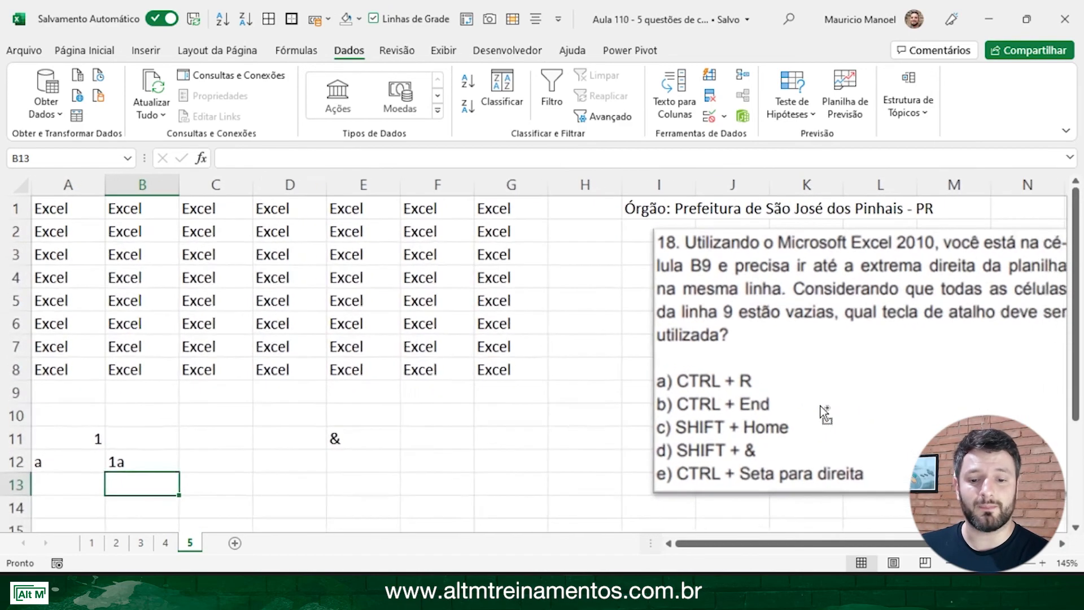
pyautogui.scroll(-2, 824, 414)
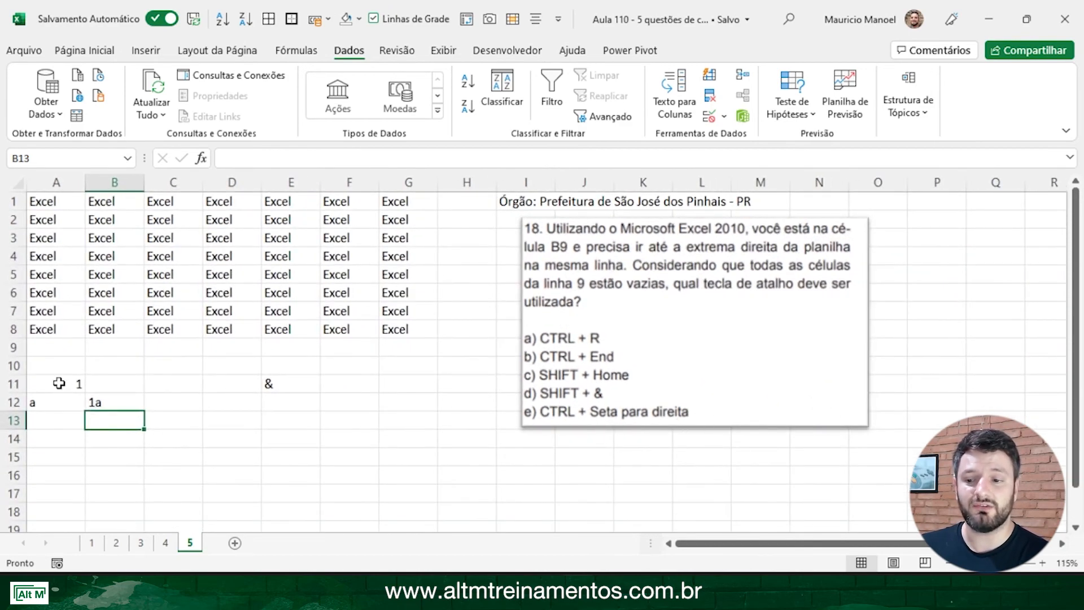
pyautogui.moveTo(59, 383); pyautogui.dragTo(291, 419)
pyautogui.press('Delete')
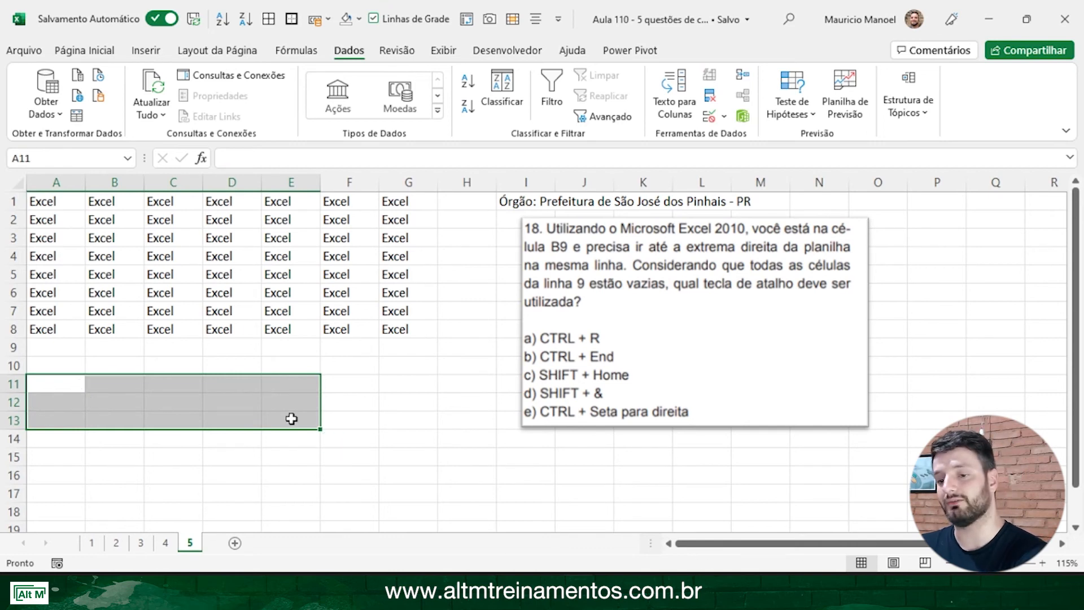
# Step: Select cell A9, jump to the last column of the sheet in row 9, and return to column A
pyautogui.click(45, 348)
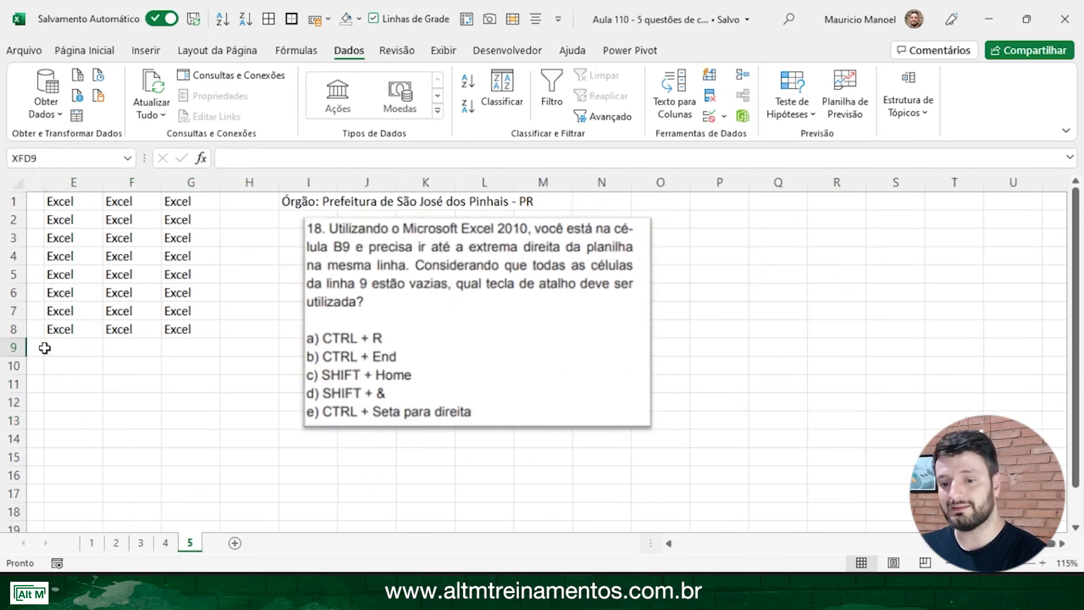
pyautogui.hotkey('ctrl', 'Right')
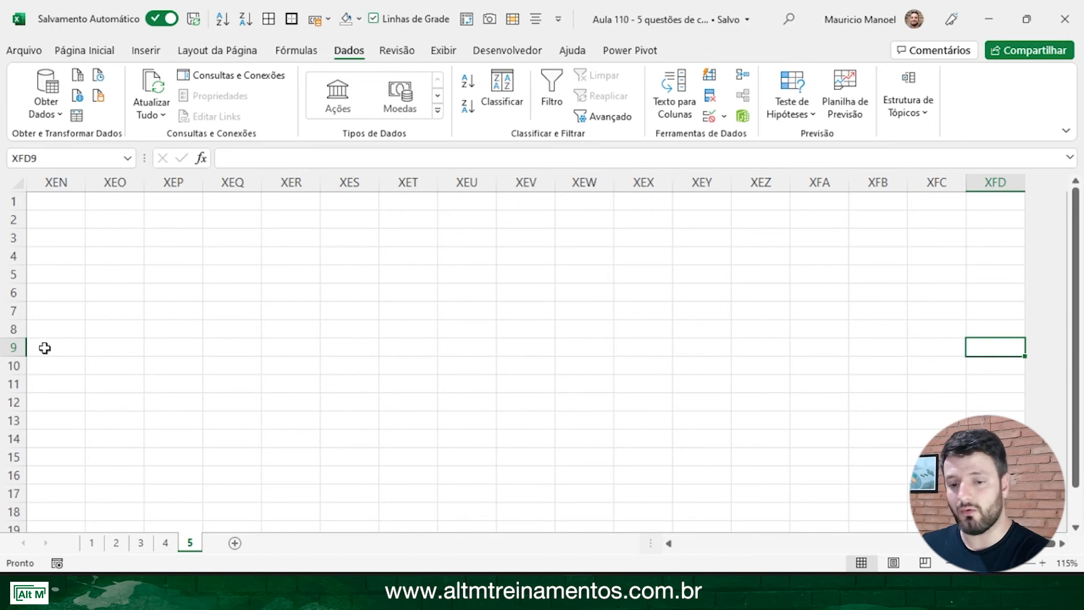
pyautogui.hotkey('ctrl', 'Left')
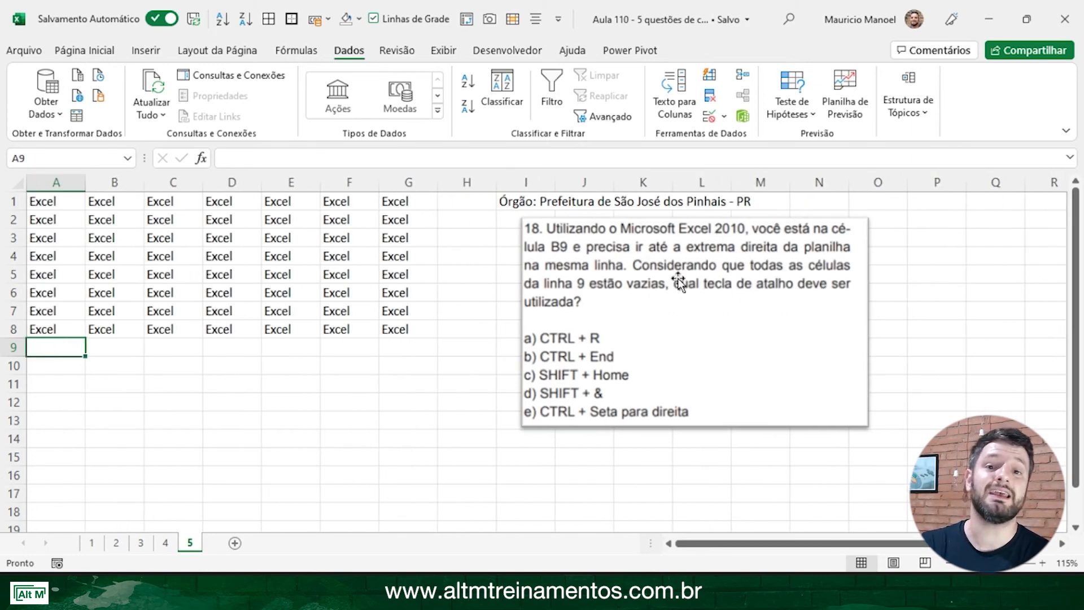
# Step: Jump from cell A4 to the last filled cell of row 4, circle it with the green pen and clear the mark
pyautogui.click(53, 263)
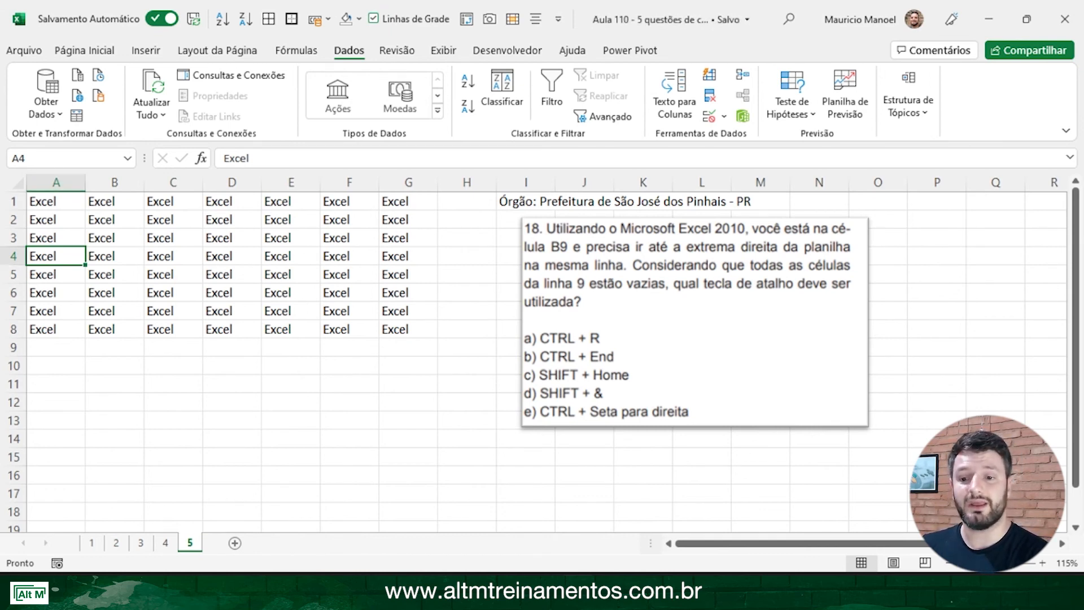
pyautogui.hotkey('ctrl', 'Right')
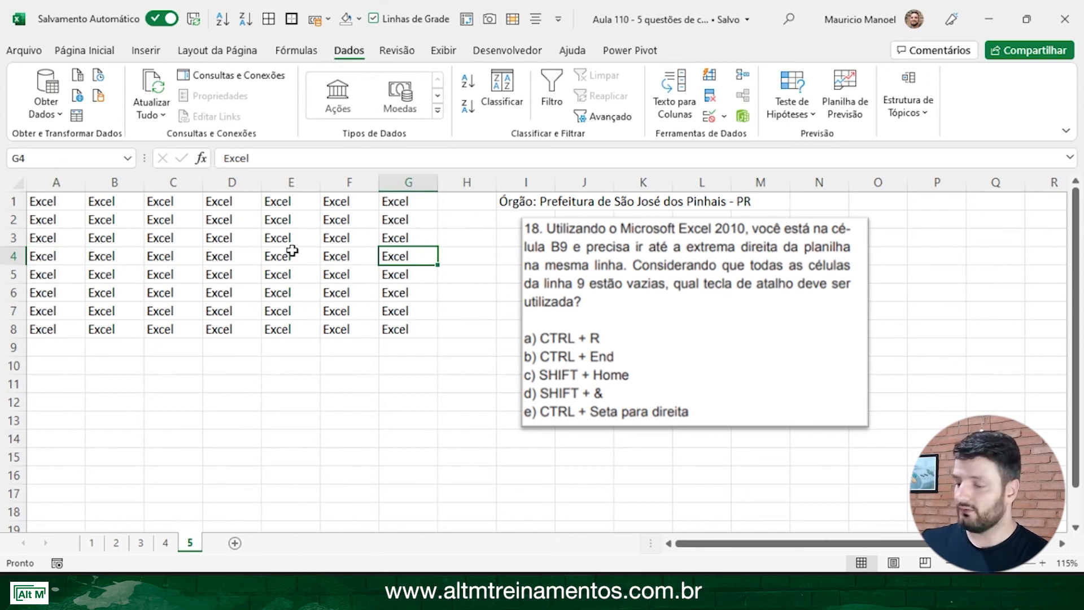
pyautogui.moveTo(319, 240)
pyautogui.mouseDown()
pyautogui.moveTo(465, 200)
pyautogui.moveTo(492, 240)
pyautogui.moveTo(452, 206)
pyautogui.mouseUp()
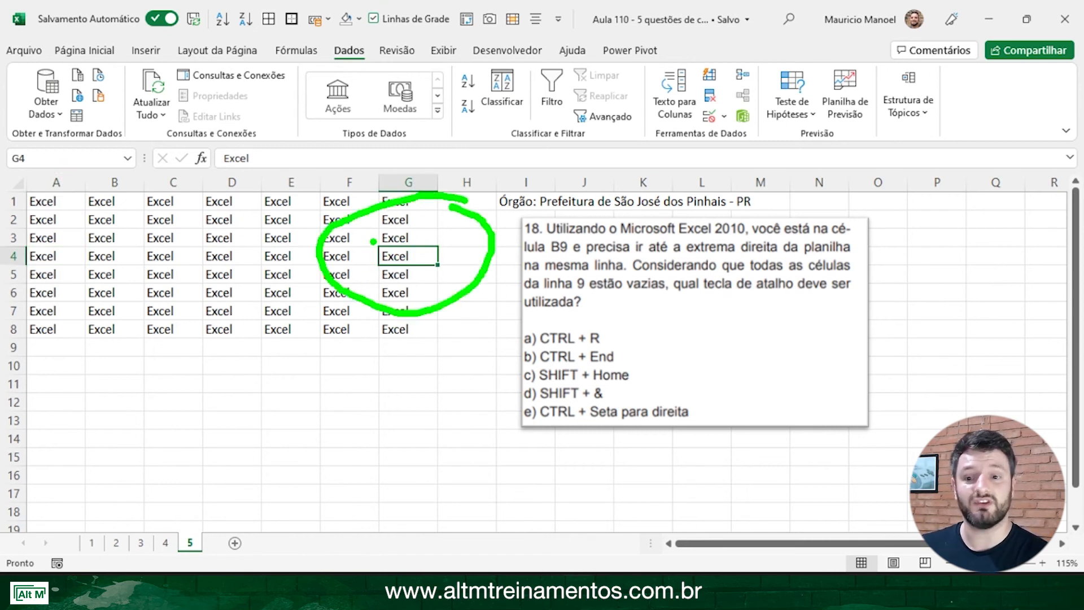
pyautogui.press('Escape')
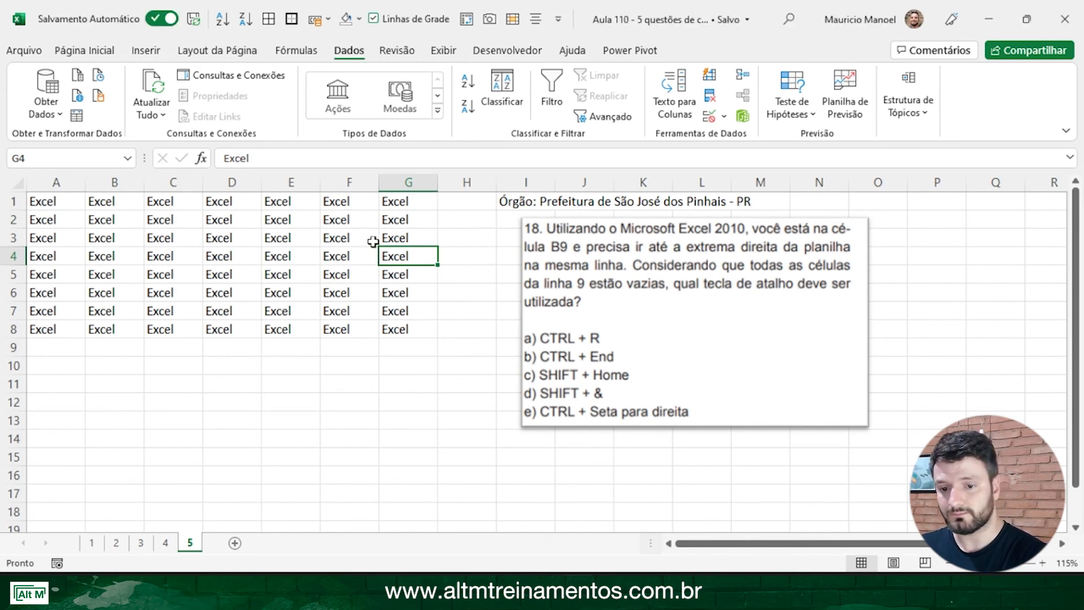
# Step: Jump from the end of row 4's data to the sheet's last column and return to cell A4
pyautogui.hotkey('ctrl', 'Right')
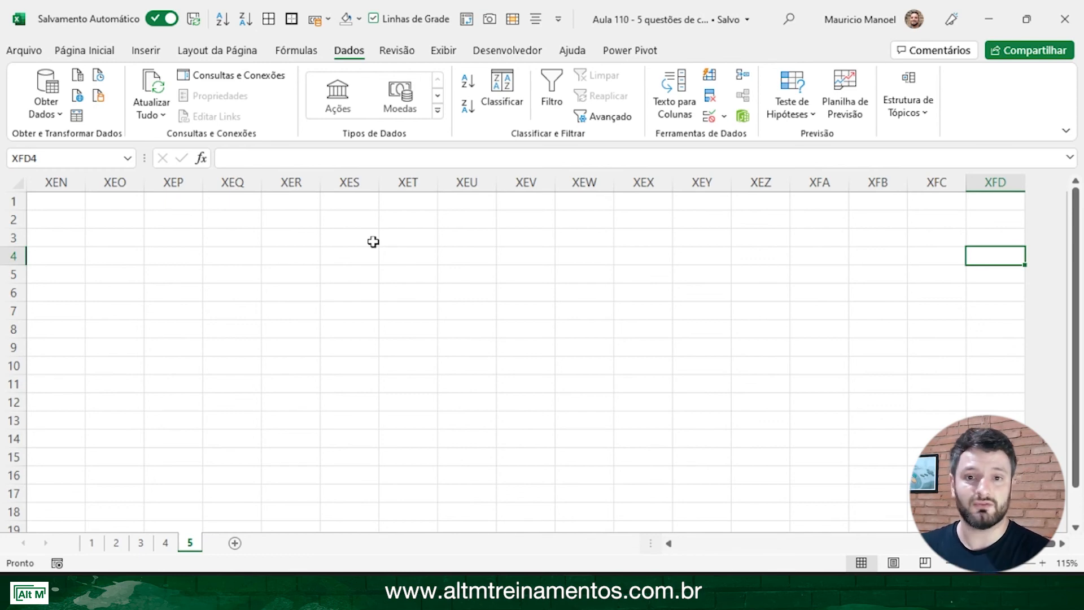
pyautogui.hotkey('ctrl', 'Left')
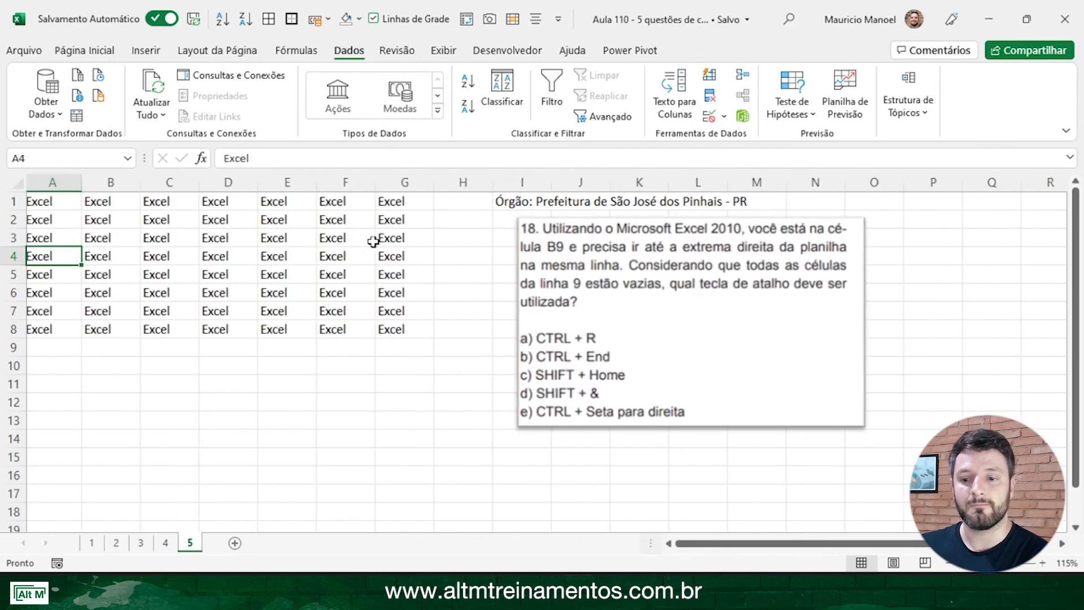
# Step: Move down to cell A9, jump to the last row of the sheet in column A, and return up to the last filled cell
pyautogui.press('Down')
pyautogui.press('Down')
pyautogui.press('Down')
pyautogui.press('Down')
pyautogui.press('Down')
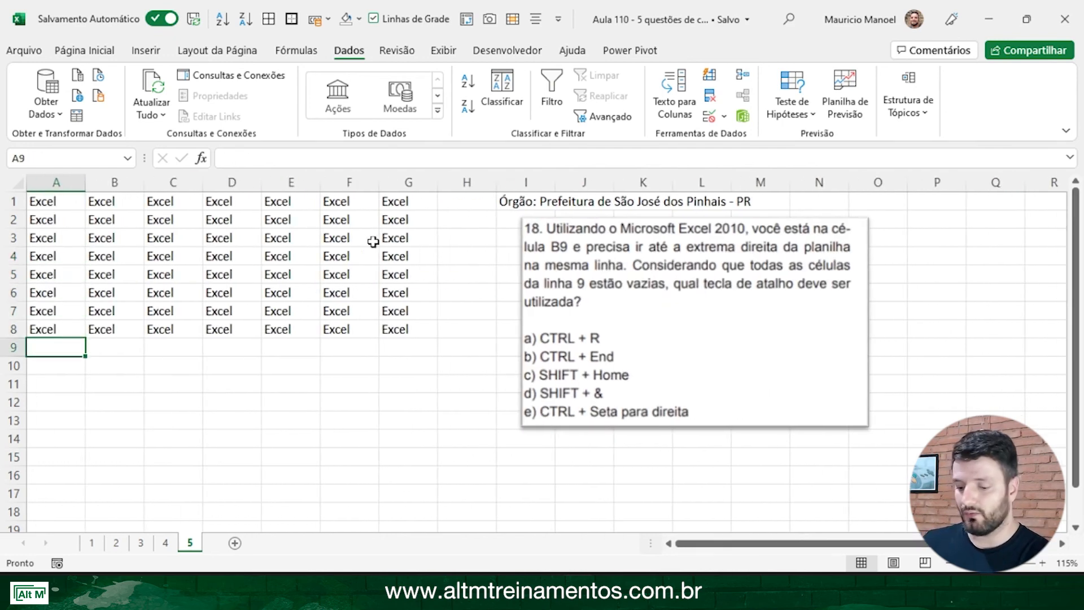
pyautogui.hotkey('ctrl', 'Down')
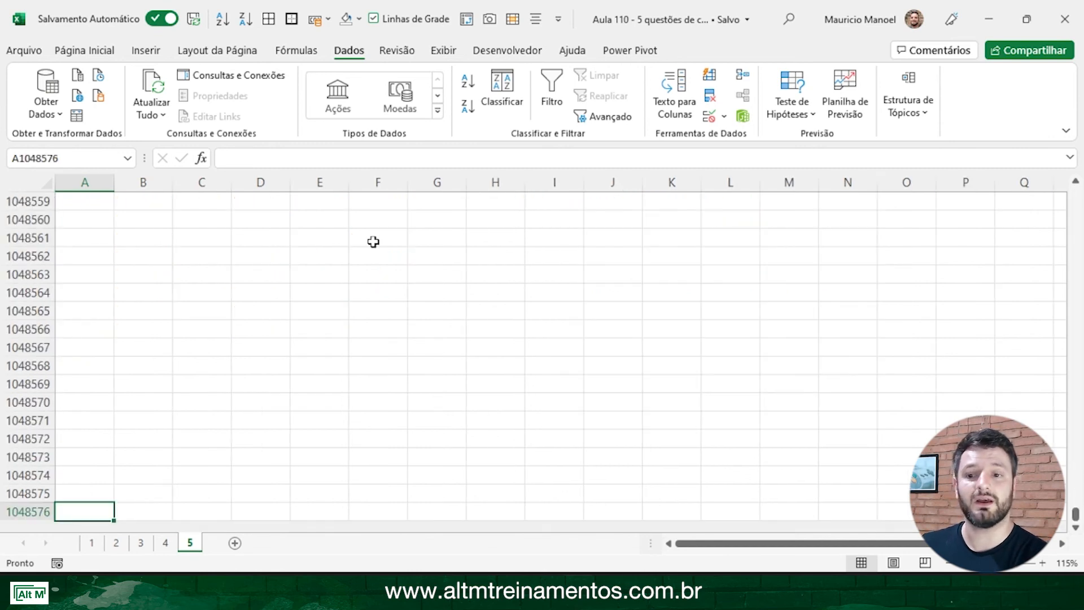
pyautogui.hotkey('ctrl', 'Up')
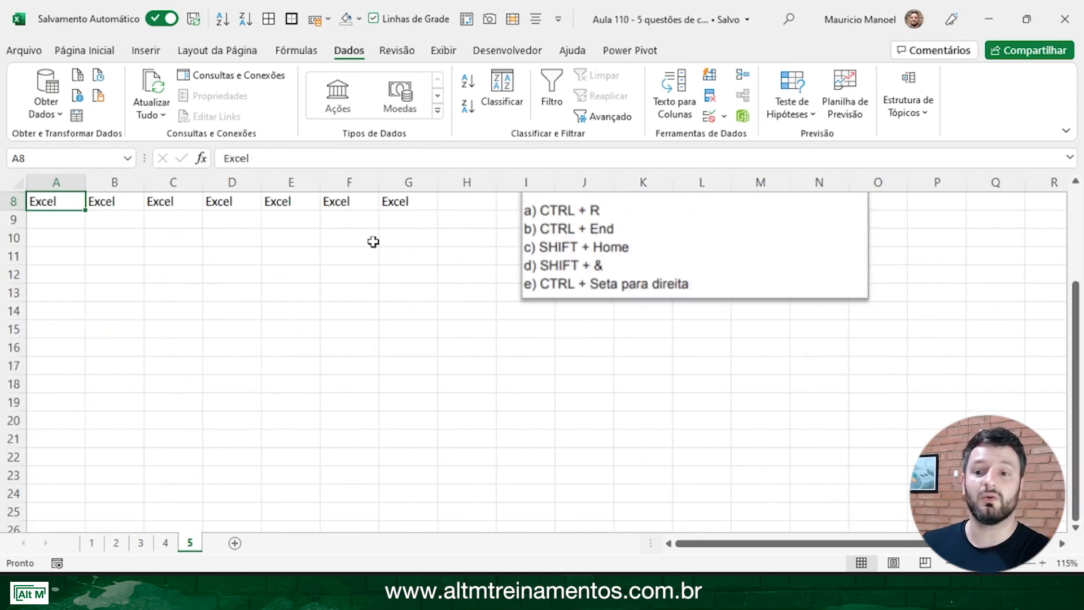
pyautogui.scroll(3, 90, 218)
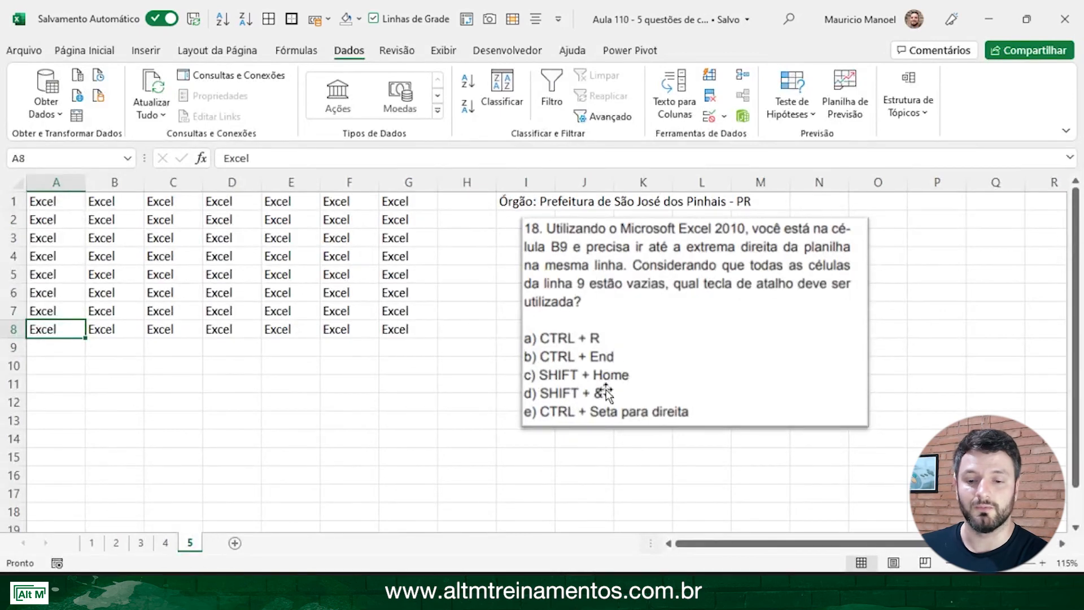